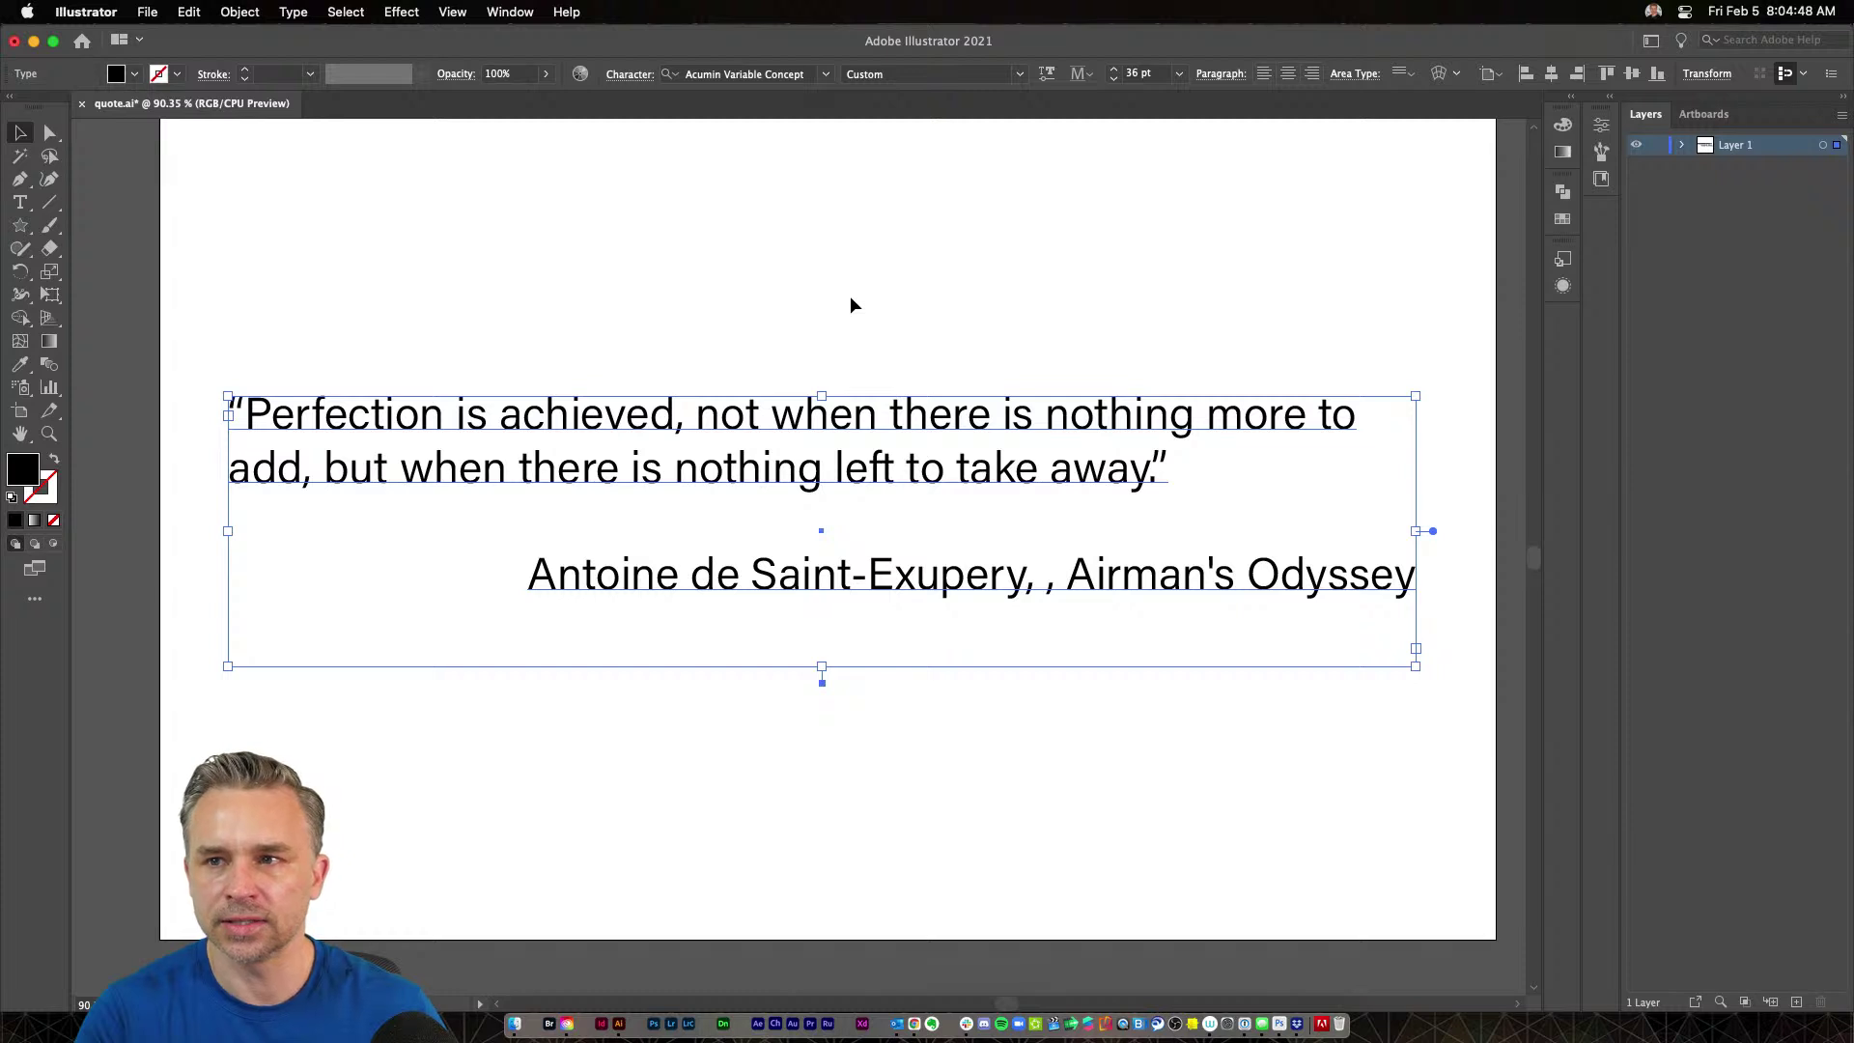
Draw a black rectangle 1081 × 295 px across the full artboard width and place it behind the quote text
{"action": "left_click", "coordinate": [19, 225]}
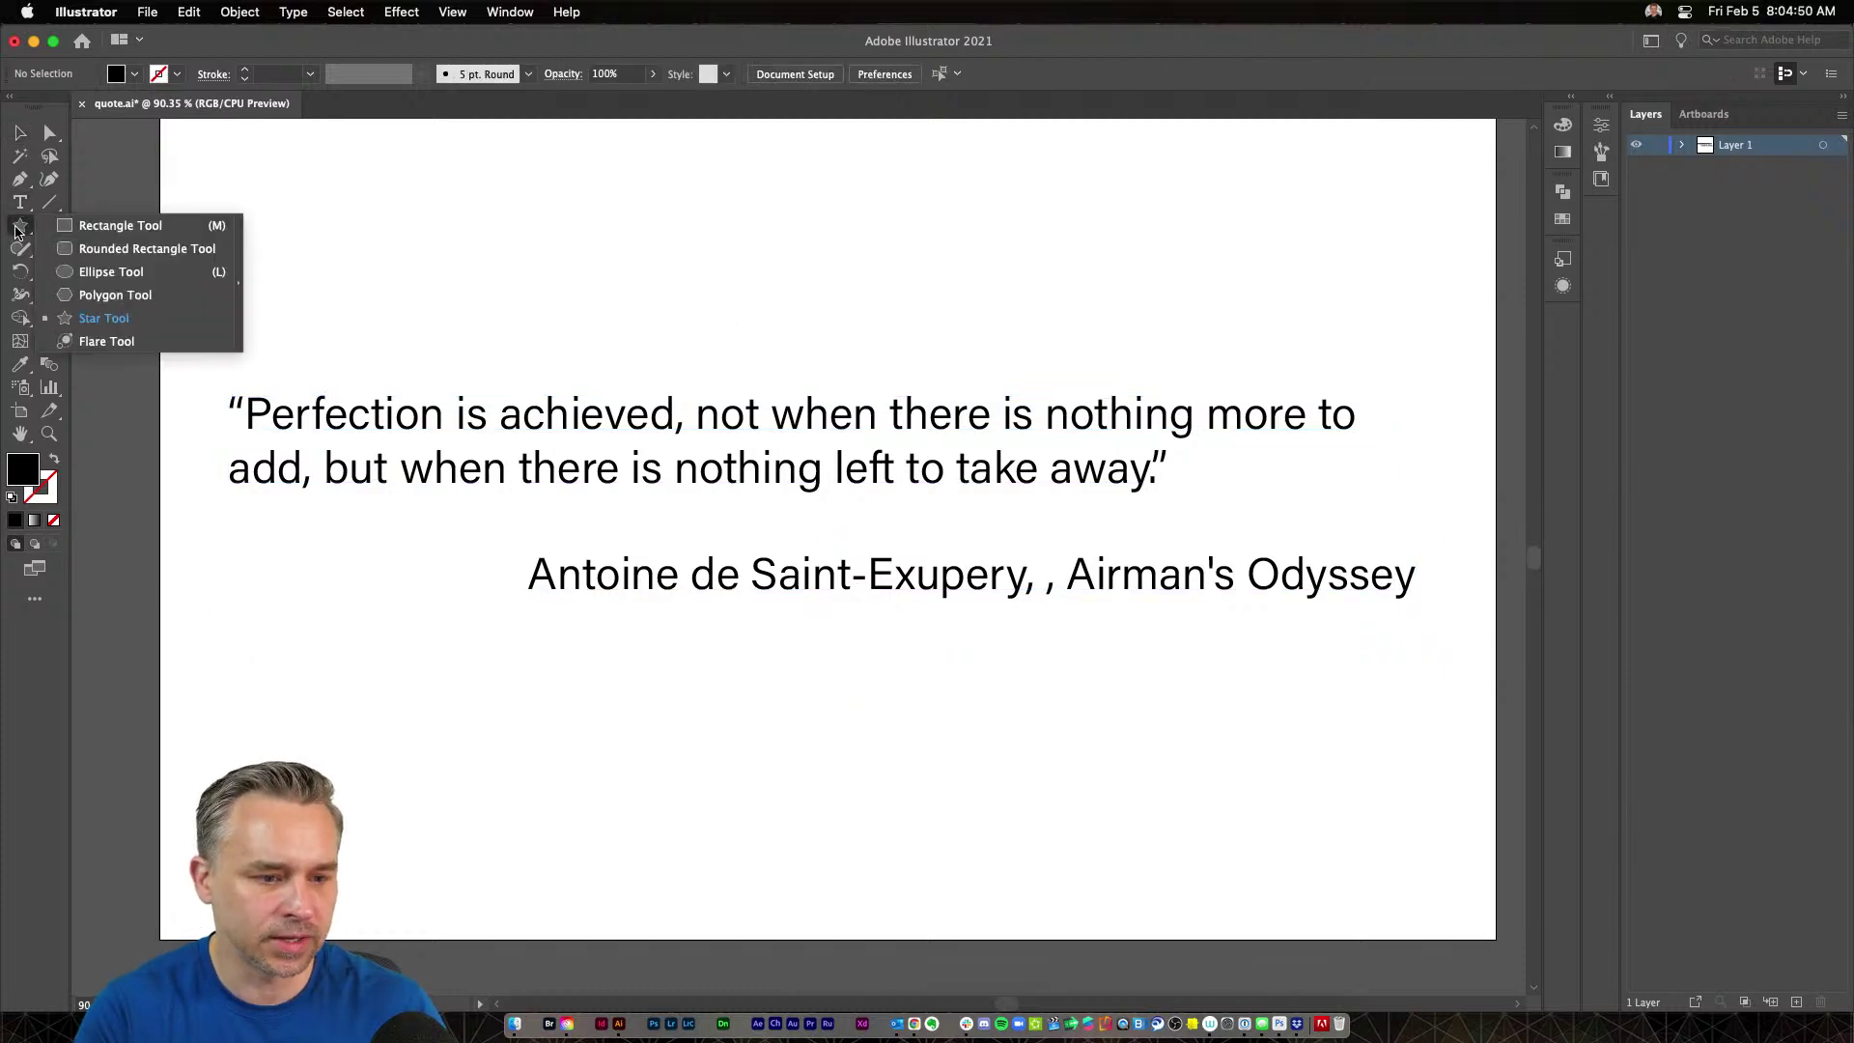
{"action": "left_click", "coordinate": [86, 223]}
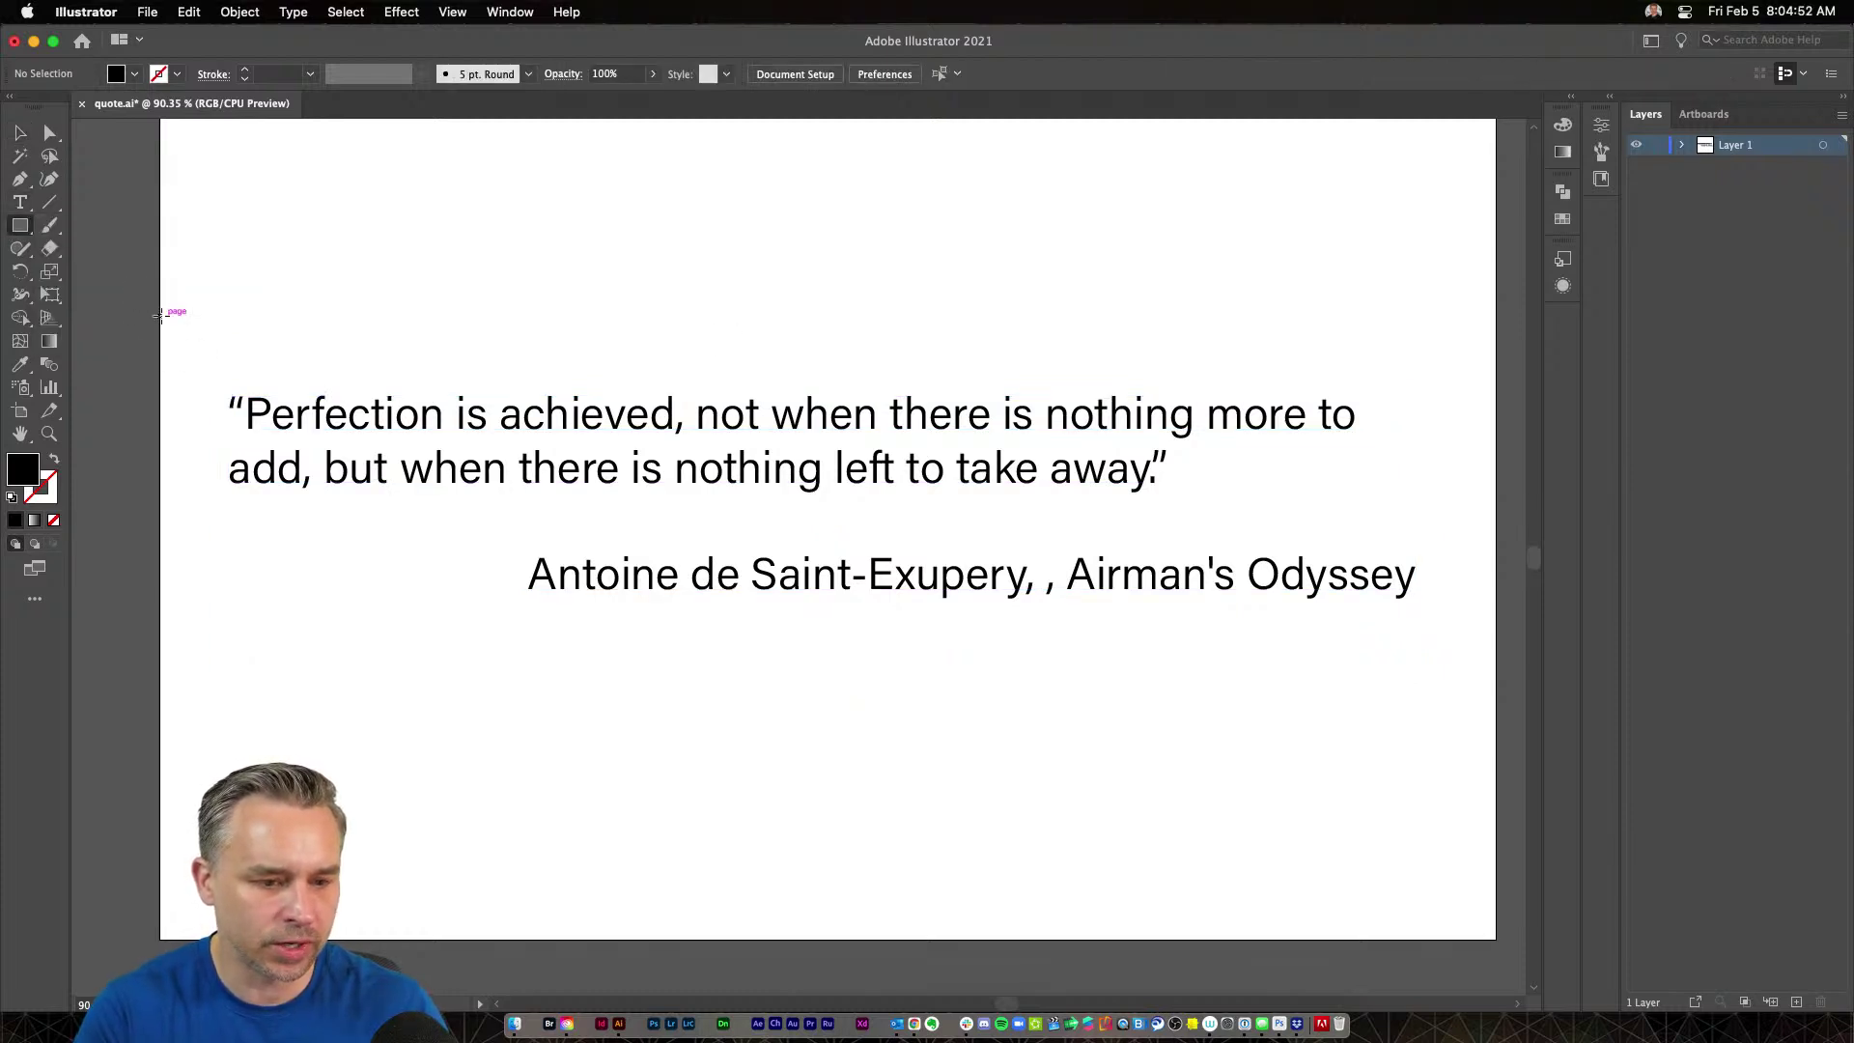
{"action": "left_click_drag", "start_coordinate": [160, 310], "coordinate": [1495, 677]}
{"action": "left_click", "coordinate": [14, 135]}
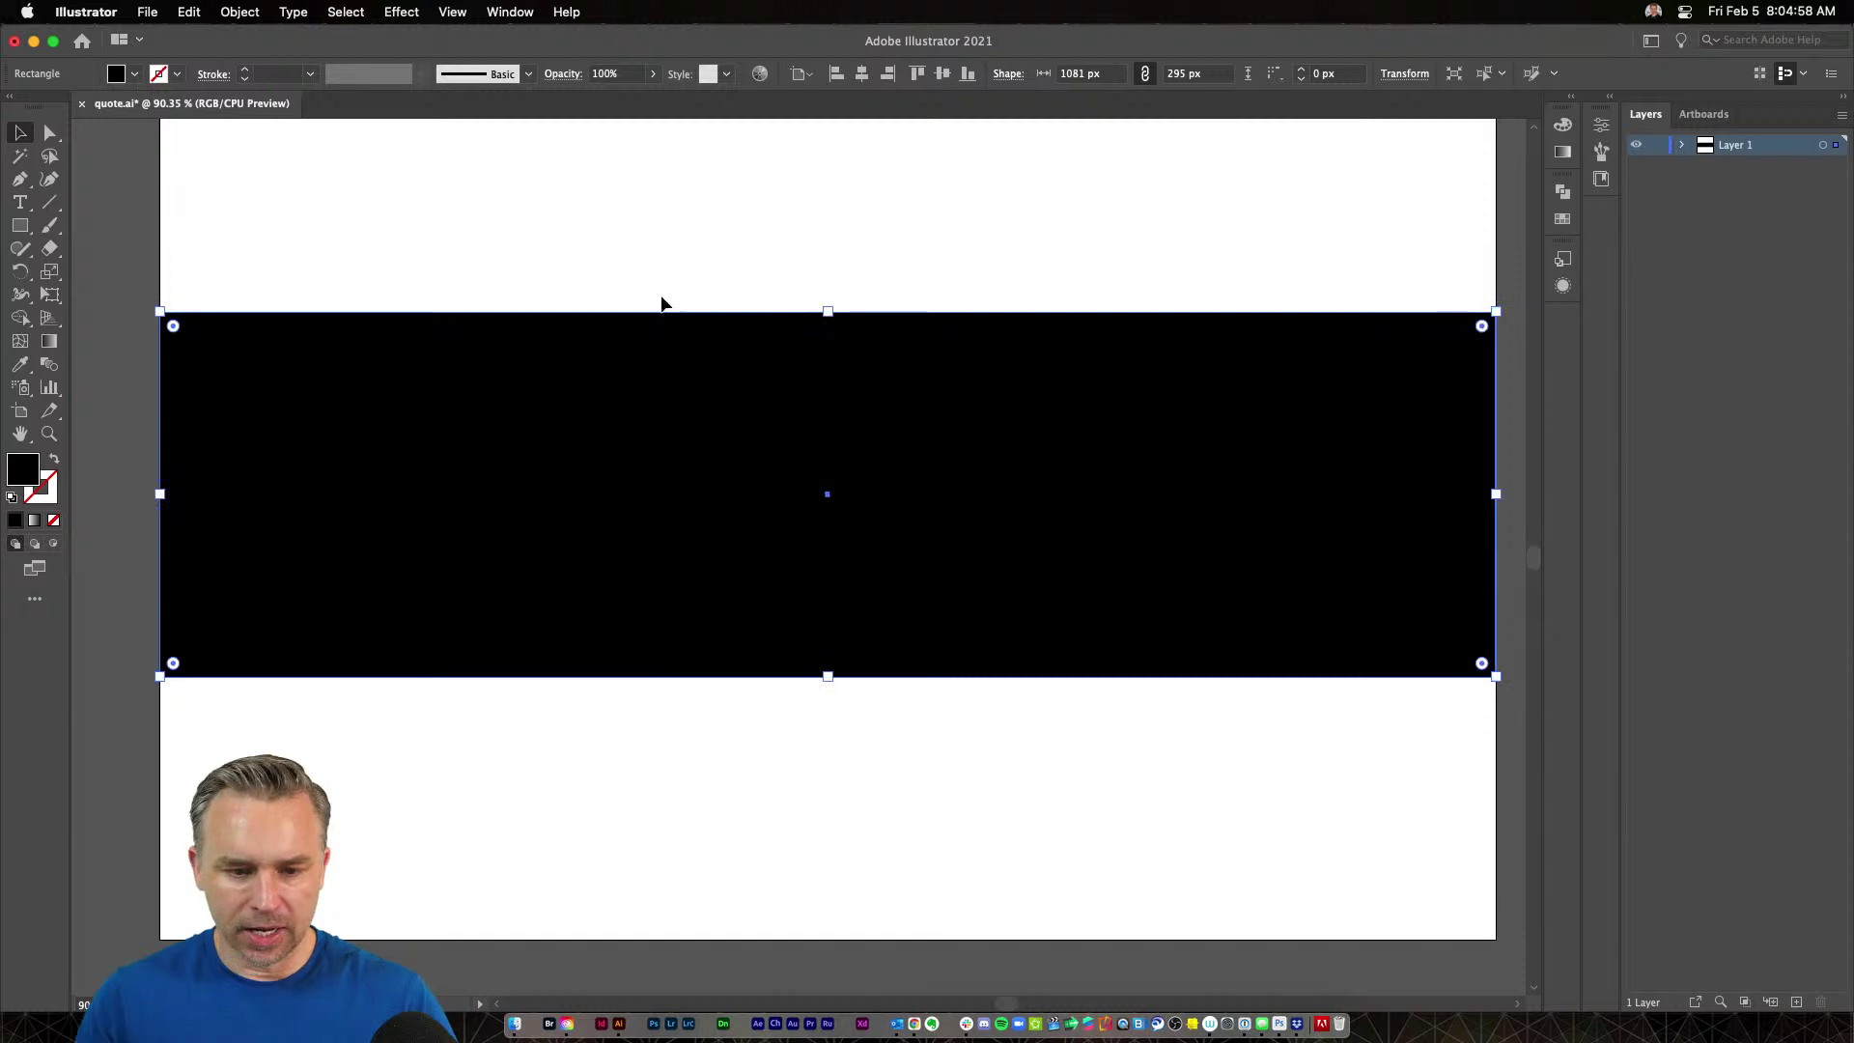
Set the quote text's fill colour to white (ffffff) and deselect it
{"action": "left_click", "coordinate": [653, 514]}
{"action": "double_click", "coordinate": [20, 468]}
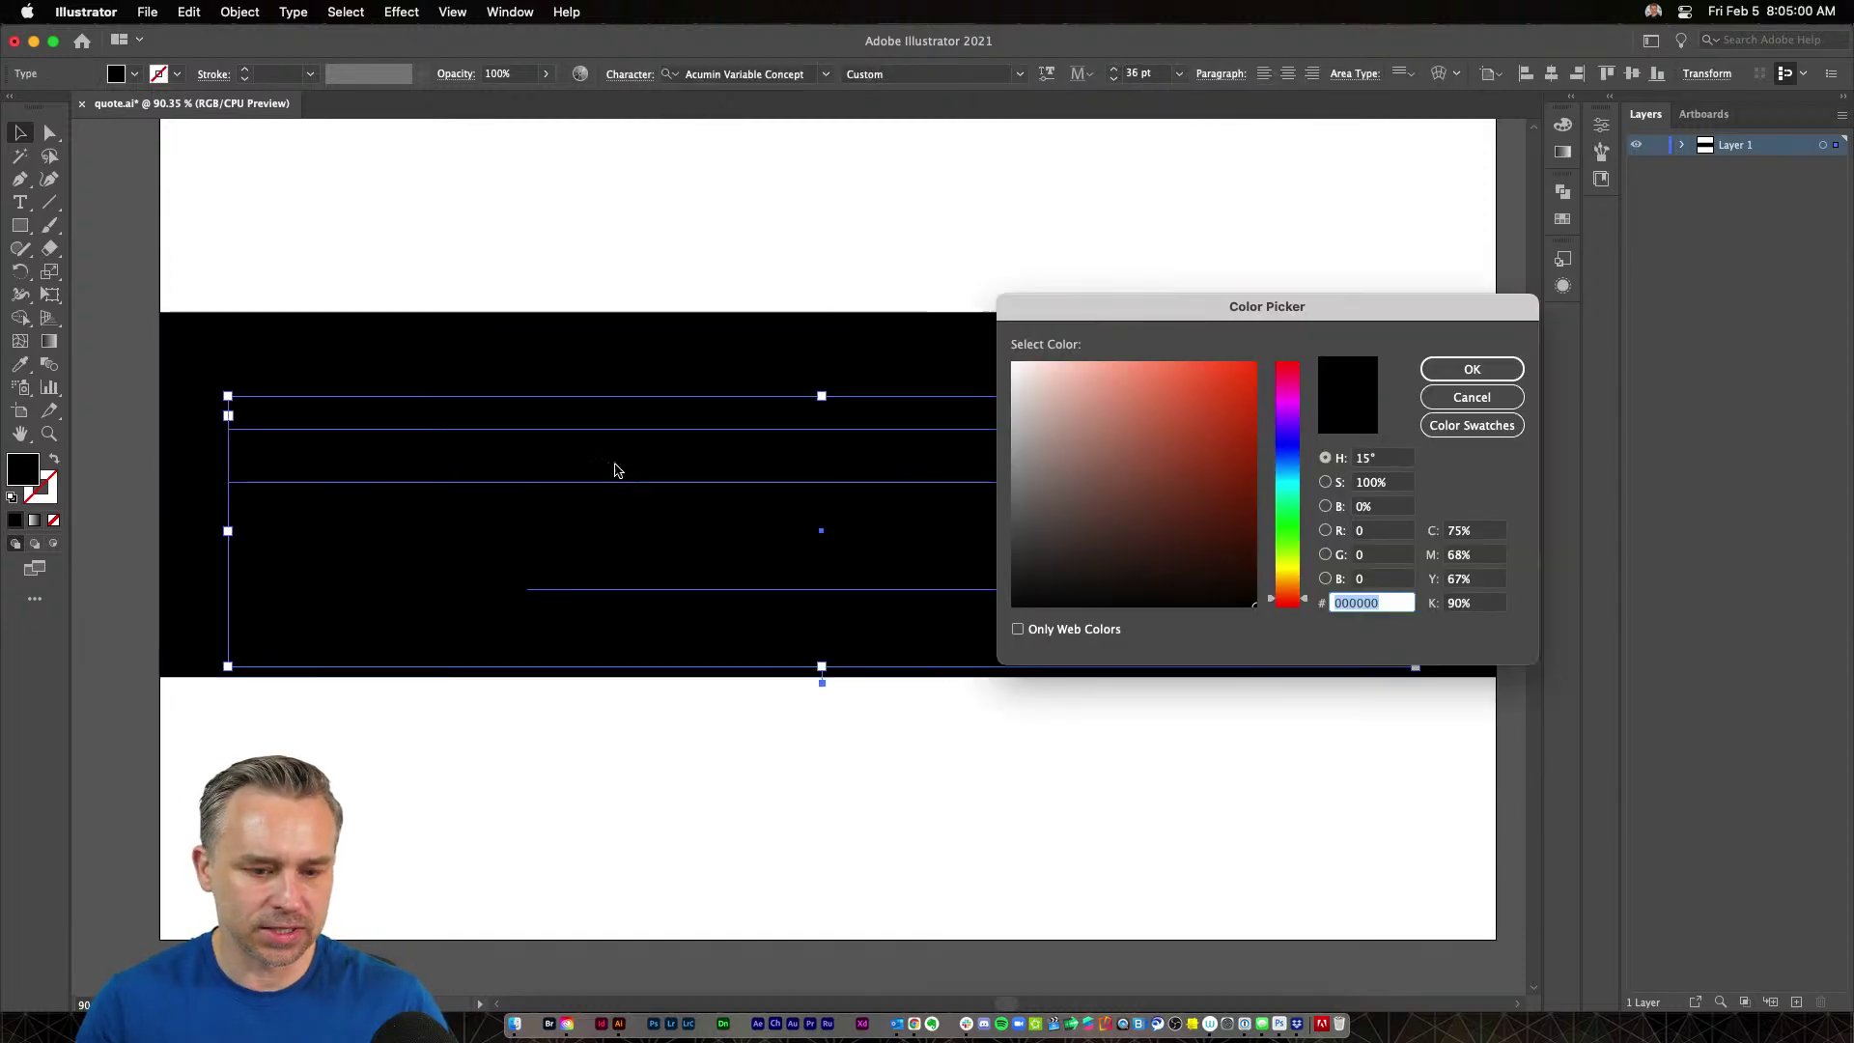
{"action": "type", "text": "ffffff"}
{"action": "key", "text": "Return"}
{"action": "left_click", "coordinate": [819, 252]}
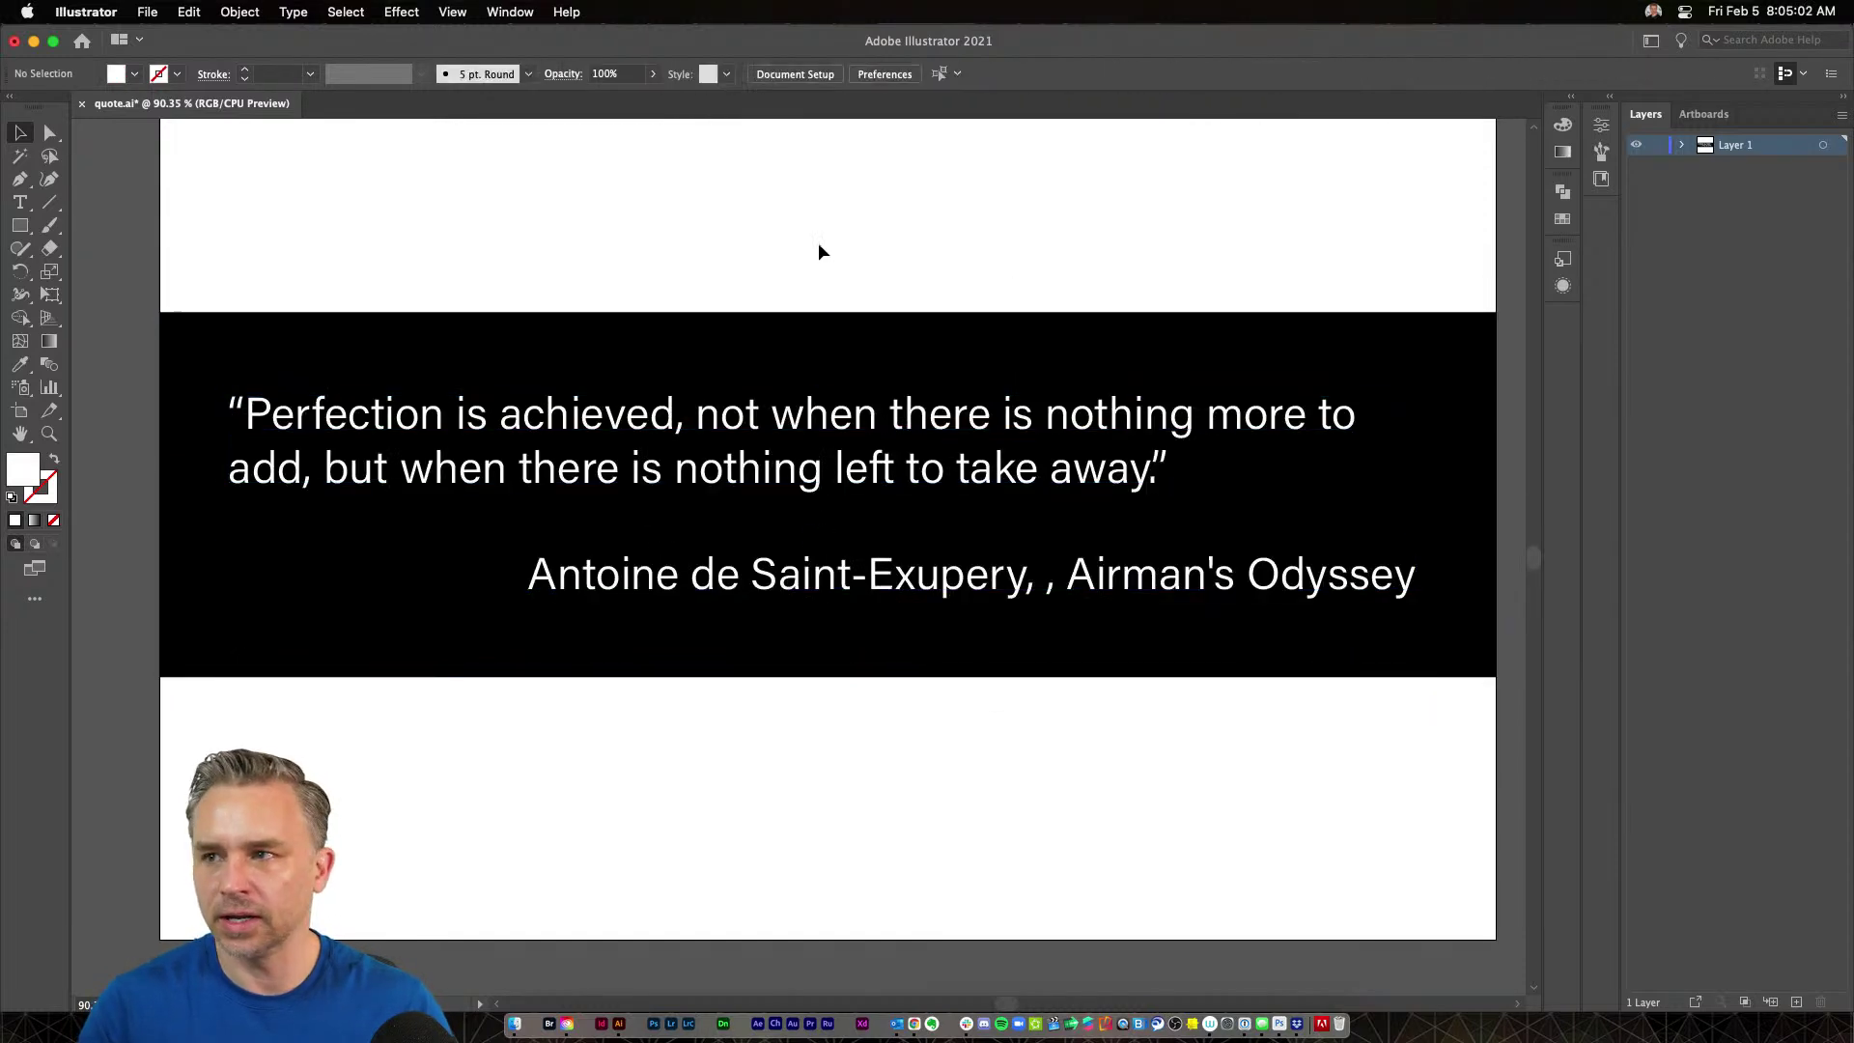
Open the font list for the quote text and filter it to sans serif typefaces
{"action": "left_click", "coordinate": [872, 410]}
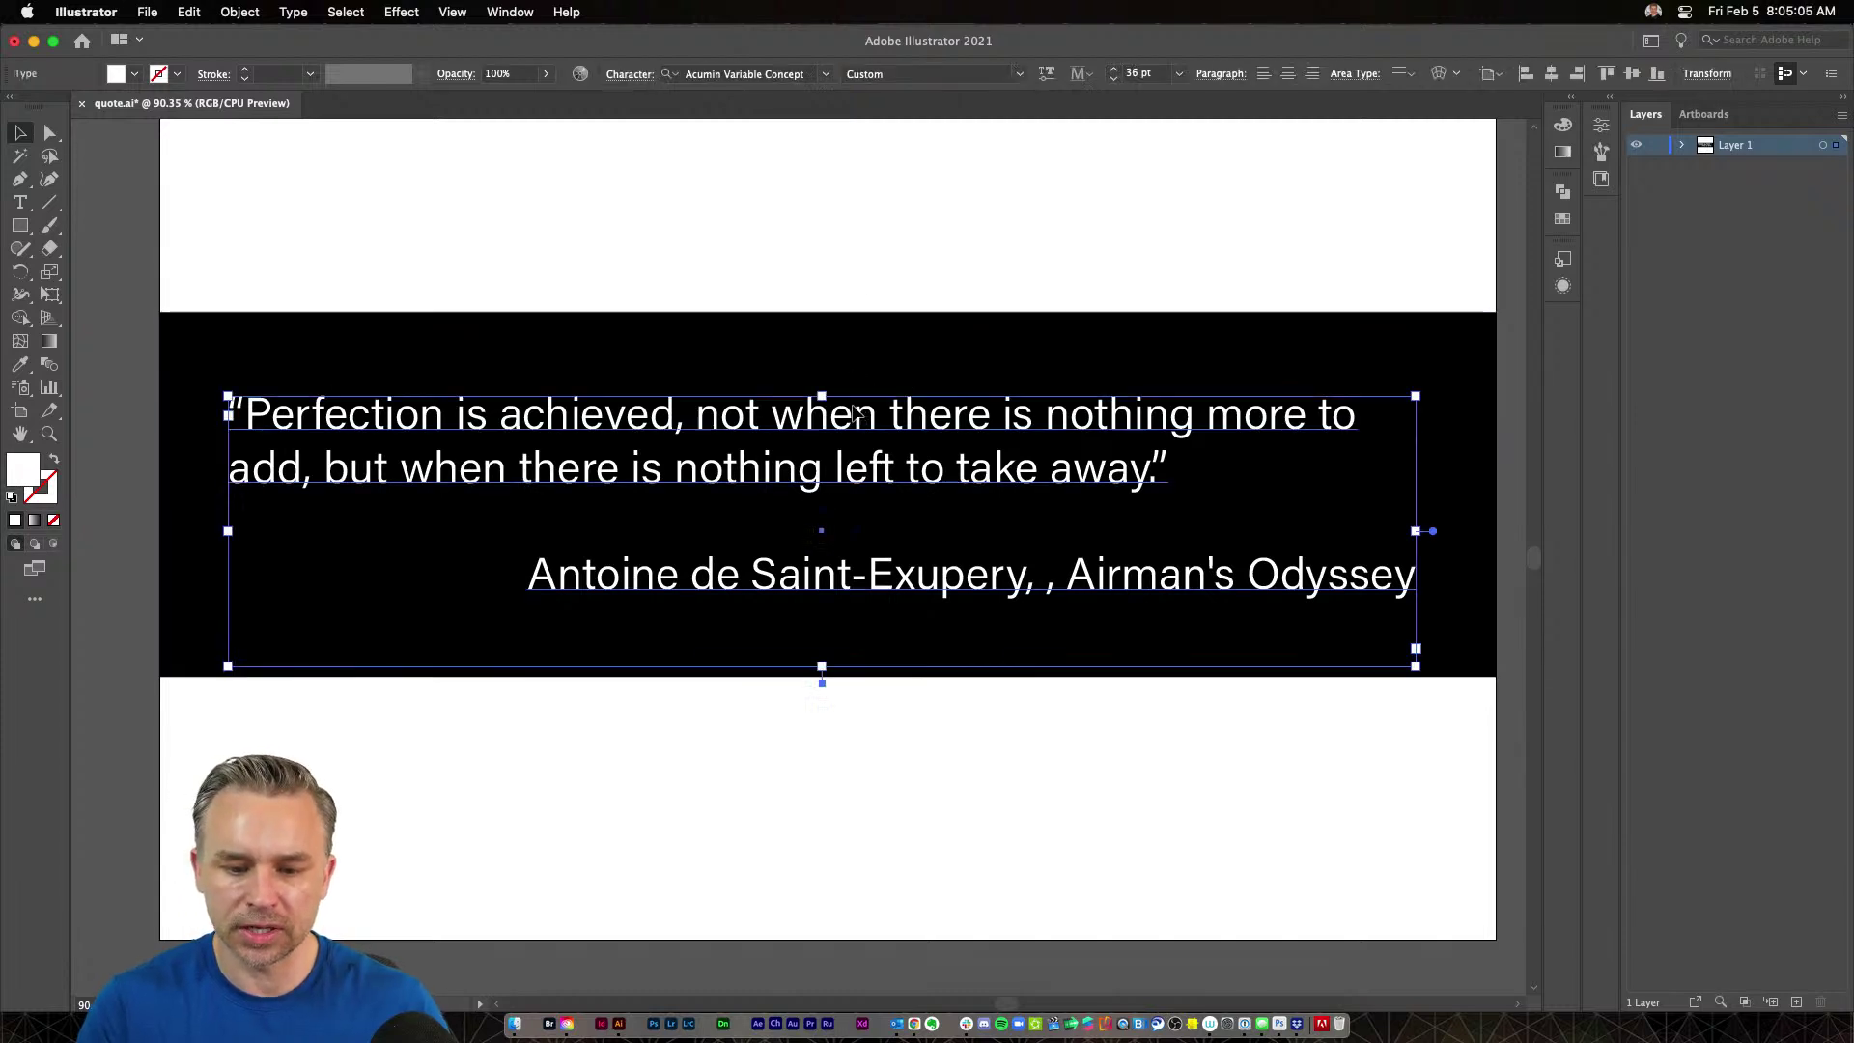
{"action": "left_click", "coordinate": [1607, 100]}
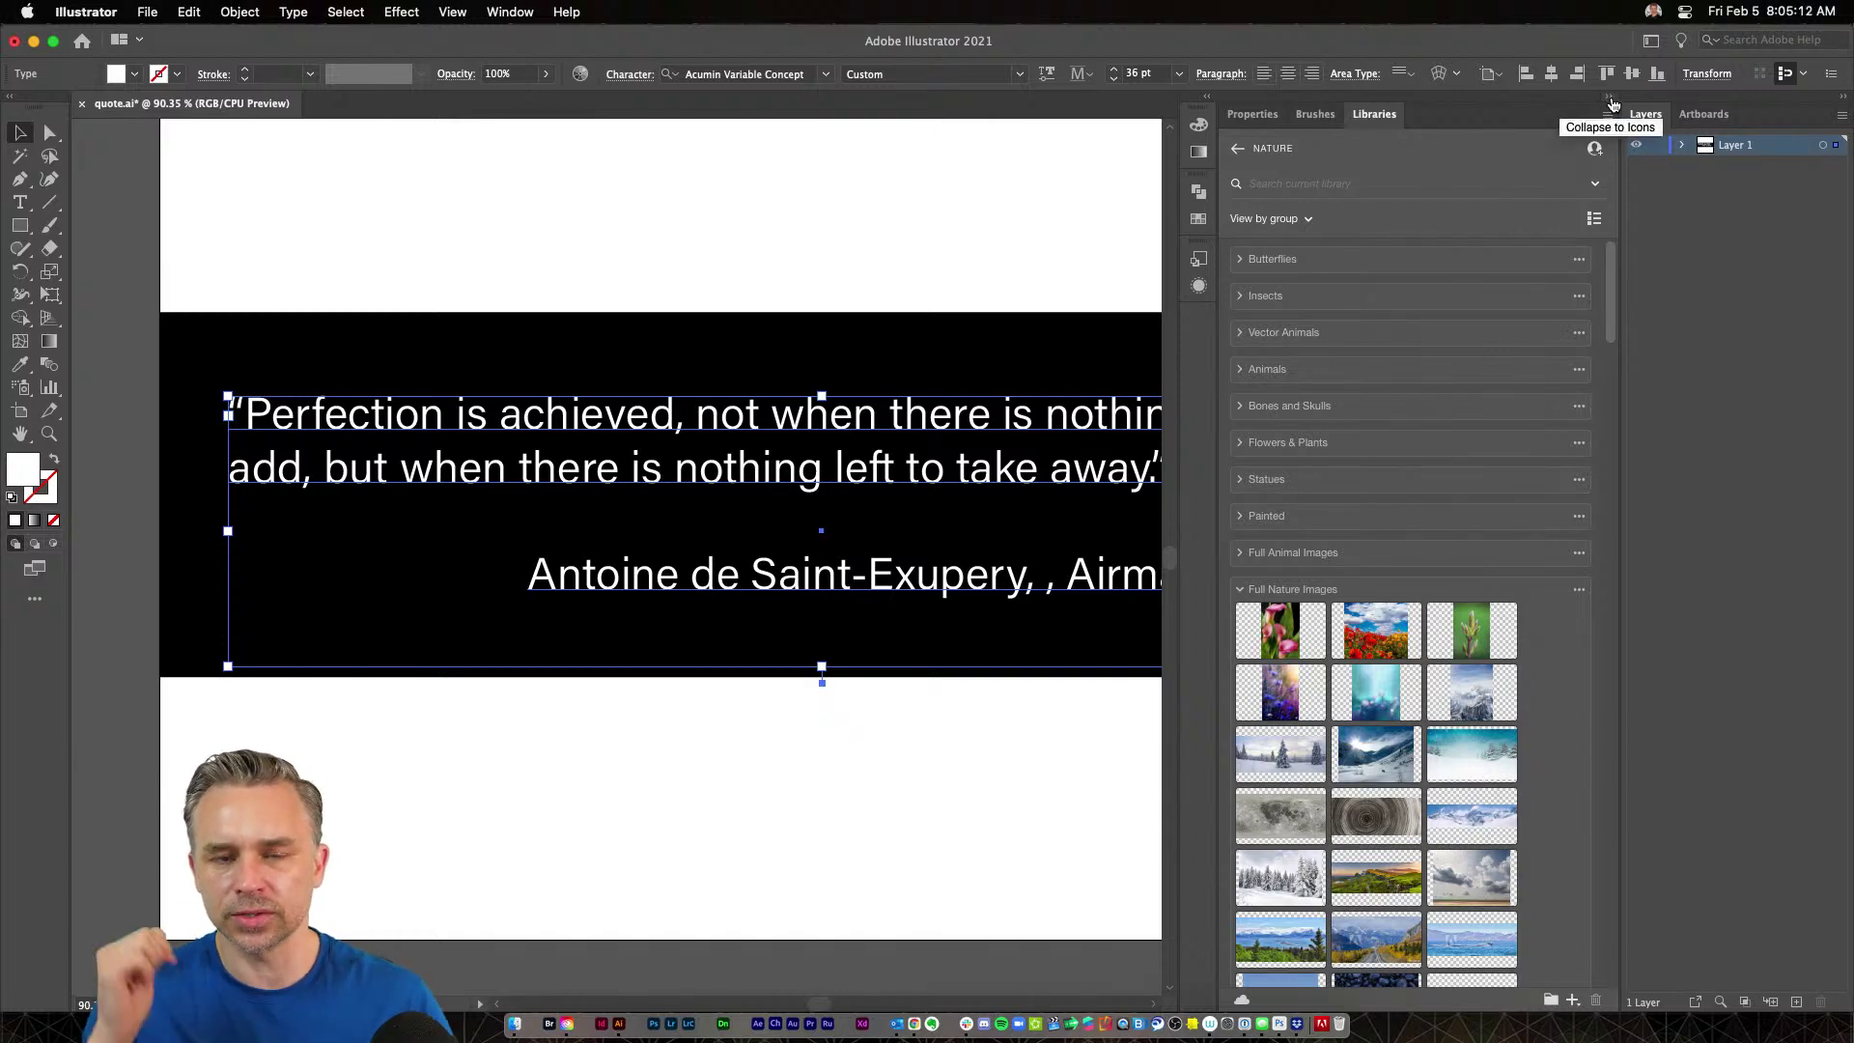
{"action": "left_click", "coordinate": [1255, 115]}
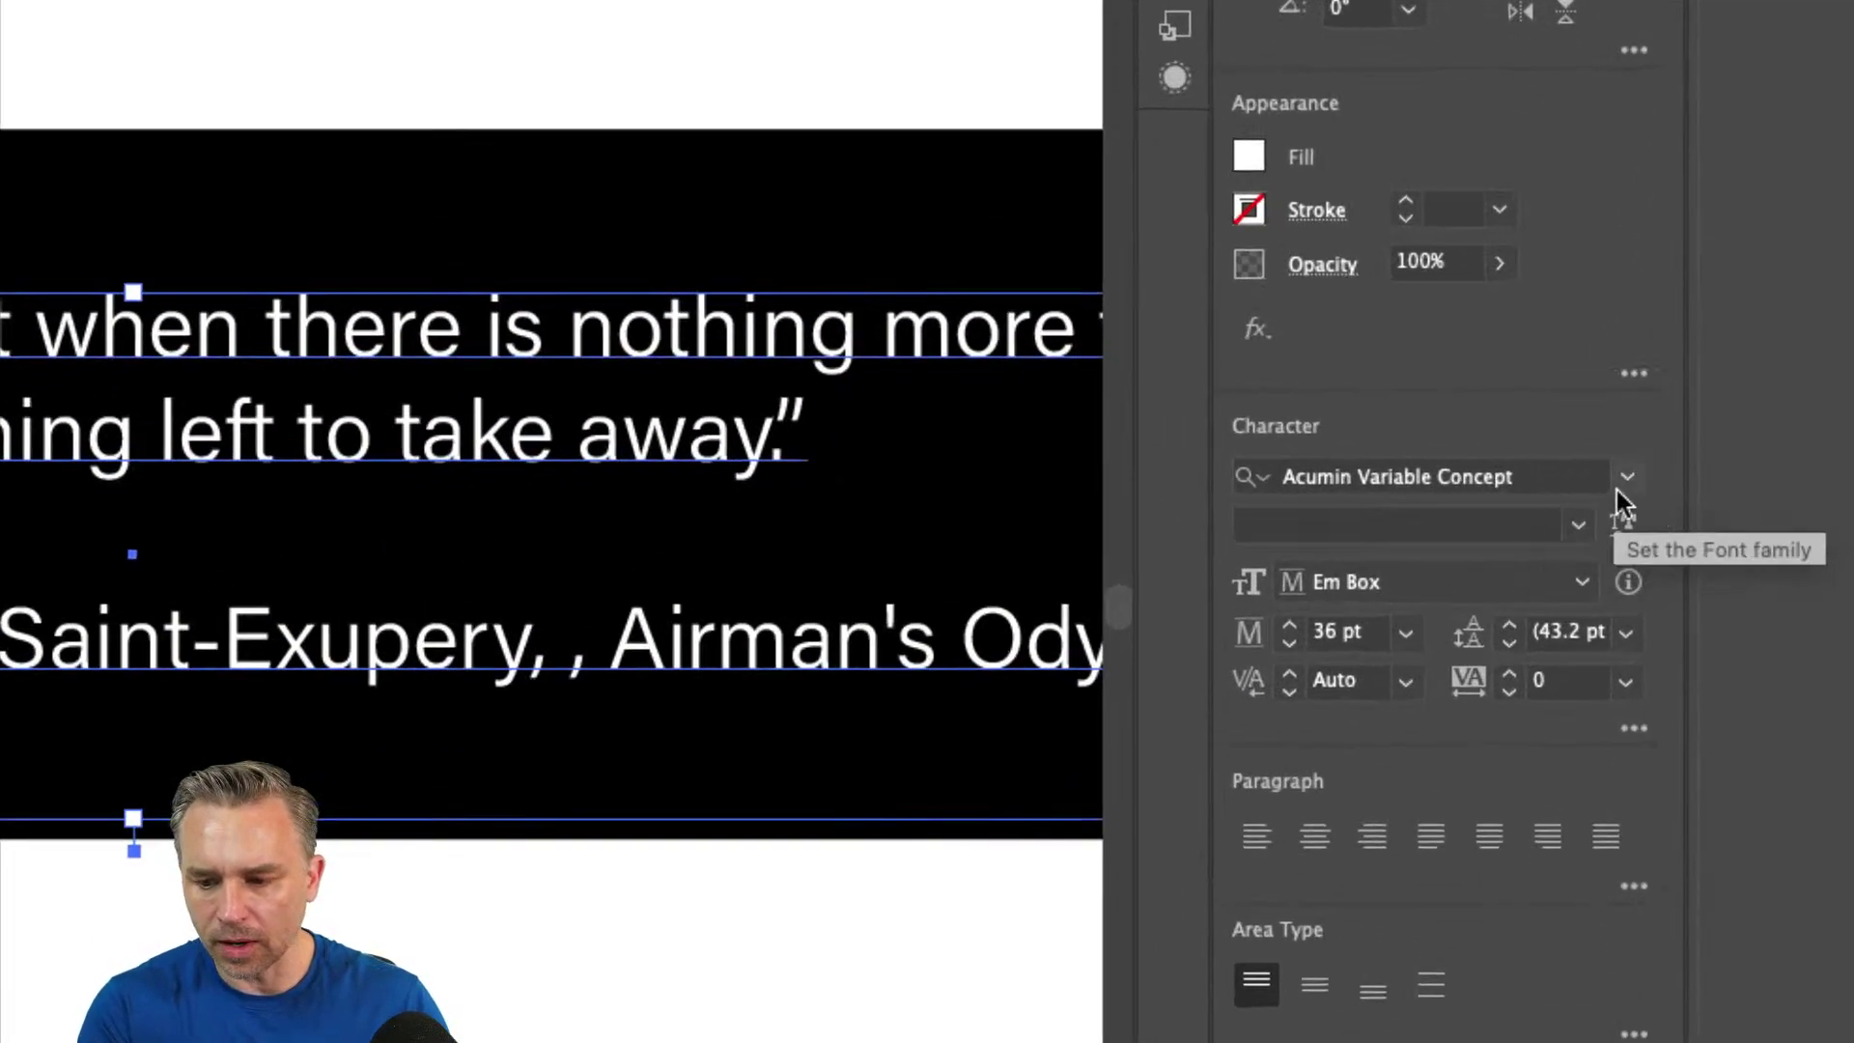
{"action": "left_click", "coordinate": [1590, 490]}
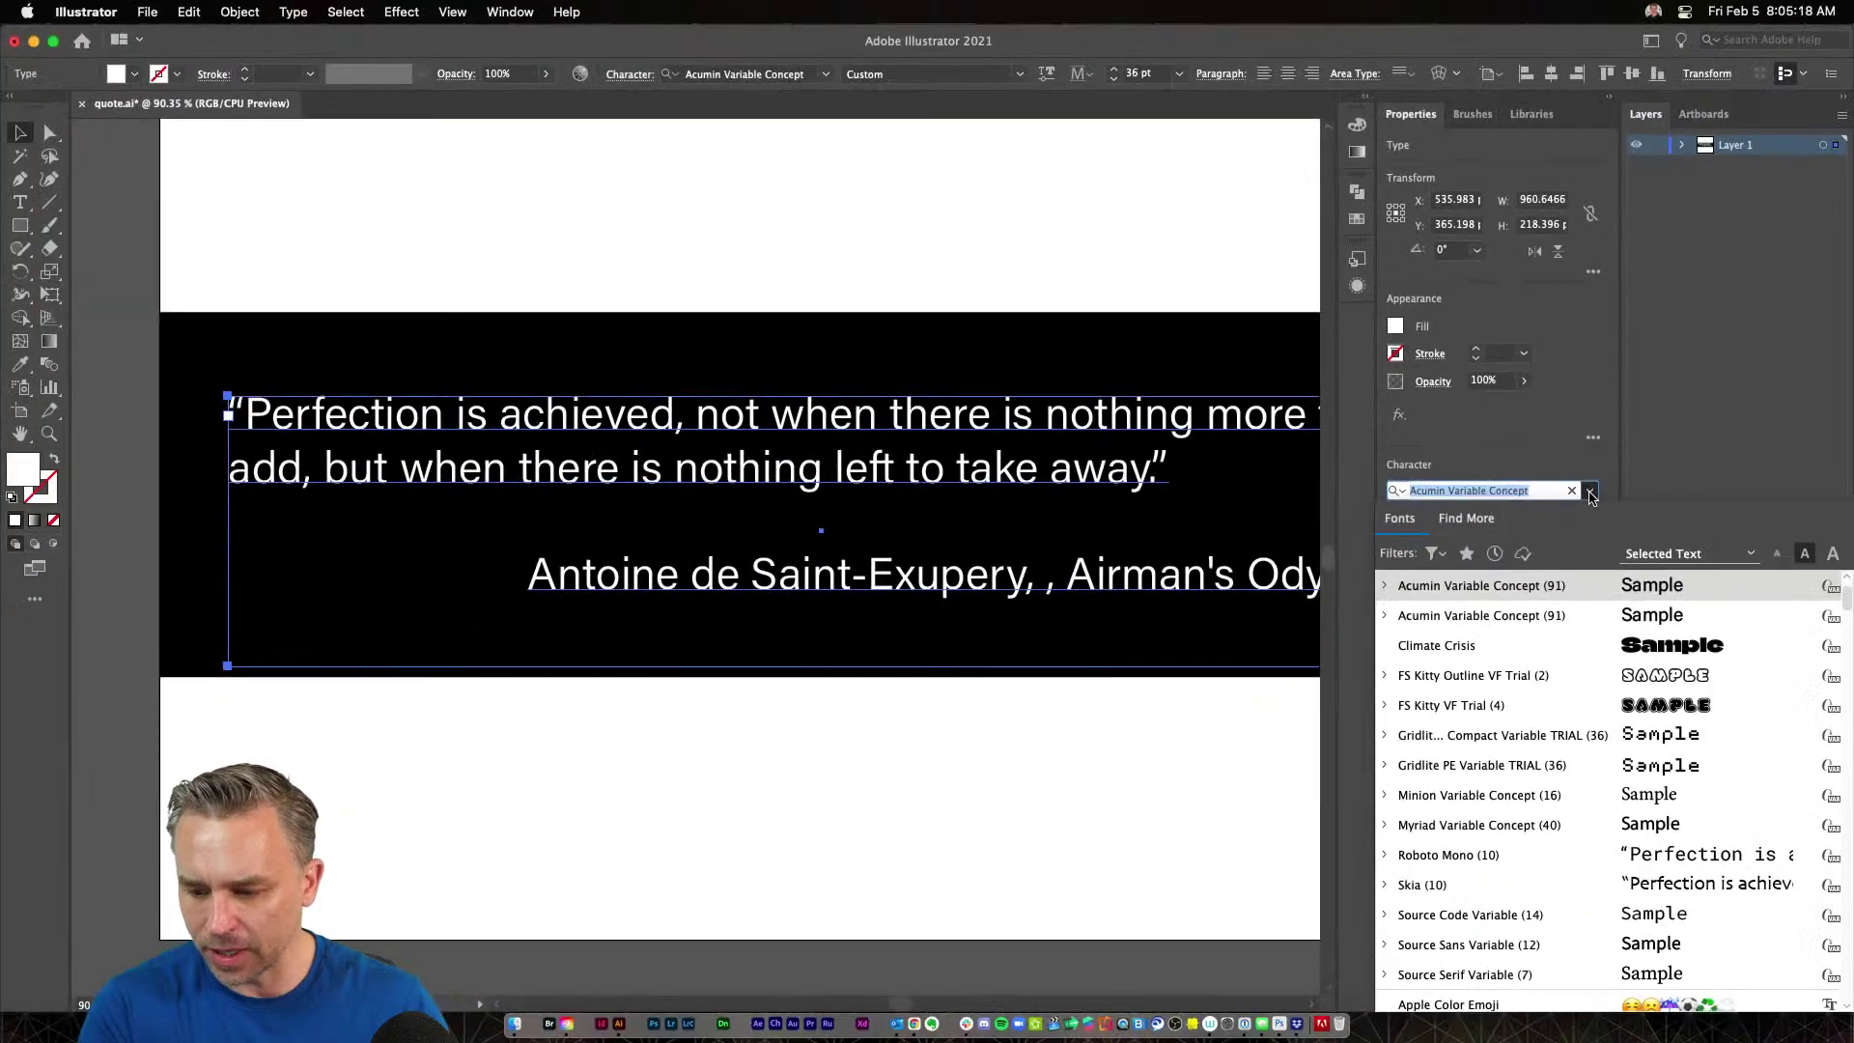
{"action": "left_click", "coordinate": [1435, 558]}
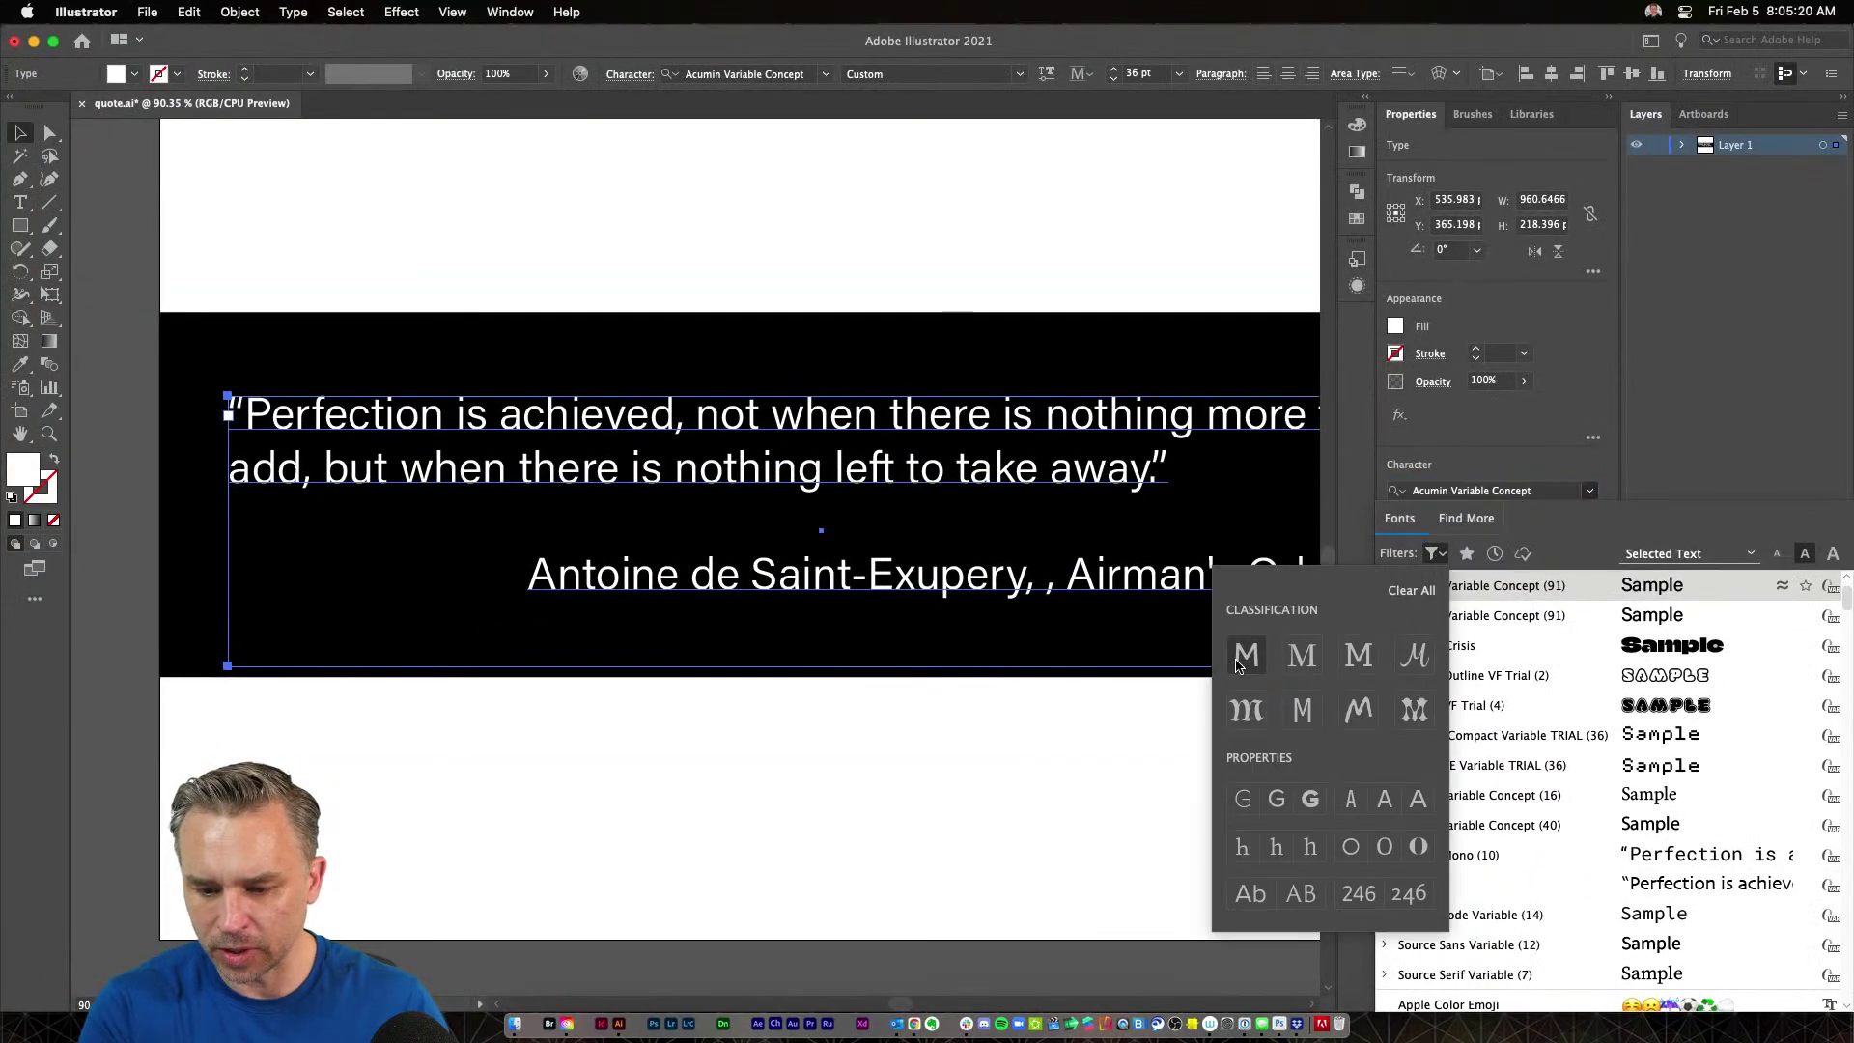
{"action": "left_click", "coordinate": [1241, 660]}
{"action": "left_click", "coordinate": [1568, 553]}
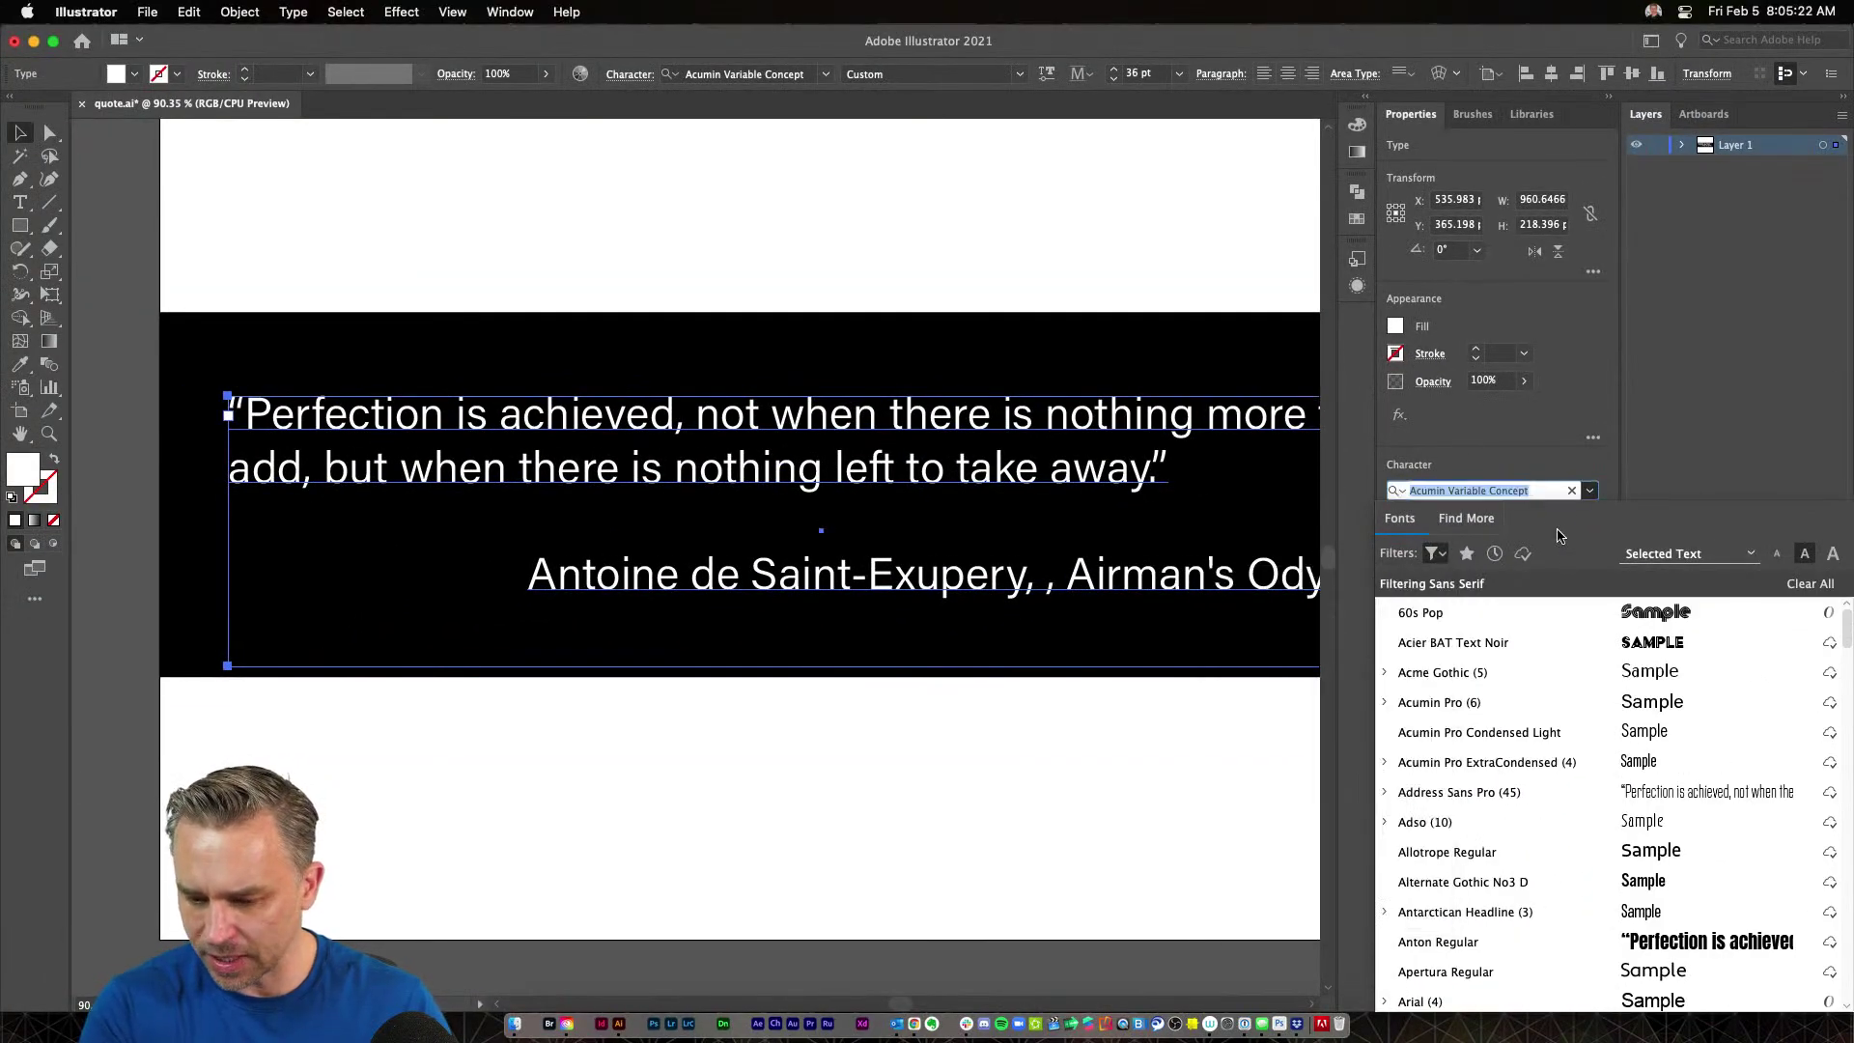
Filter the font list to serif typefaces and set the quote text in Albiona ExtraLight
{"action": "left_click", "coordinate": [1436, 556]}
{"action": "left_click", "coordinate": [1295, 660]}
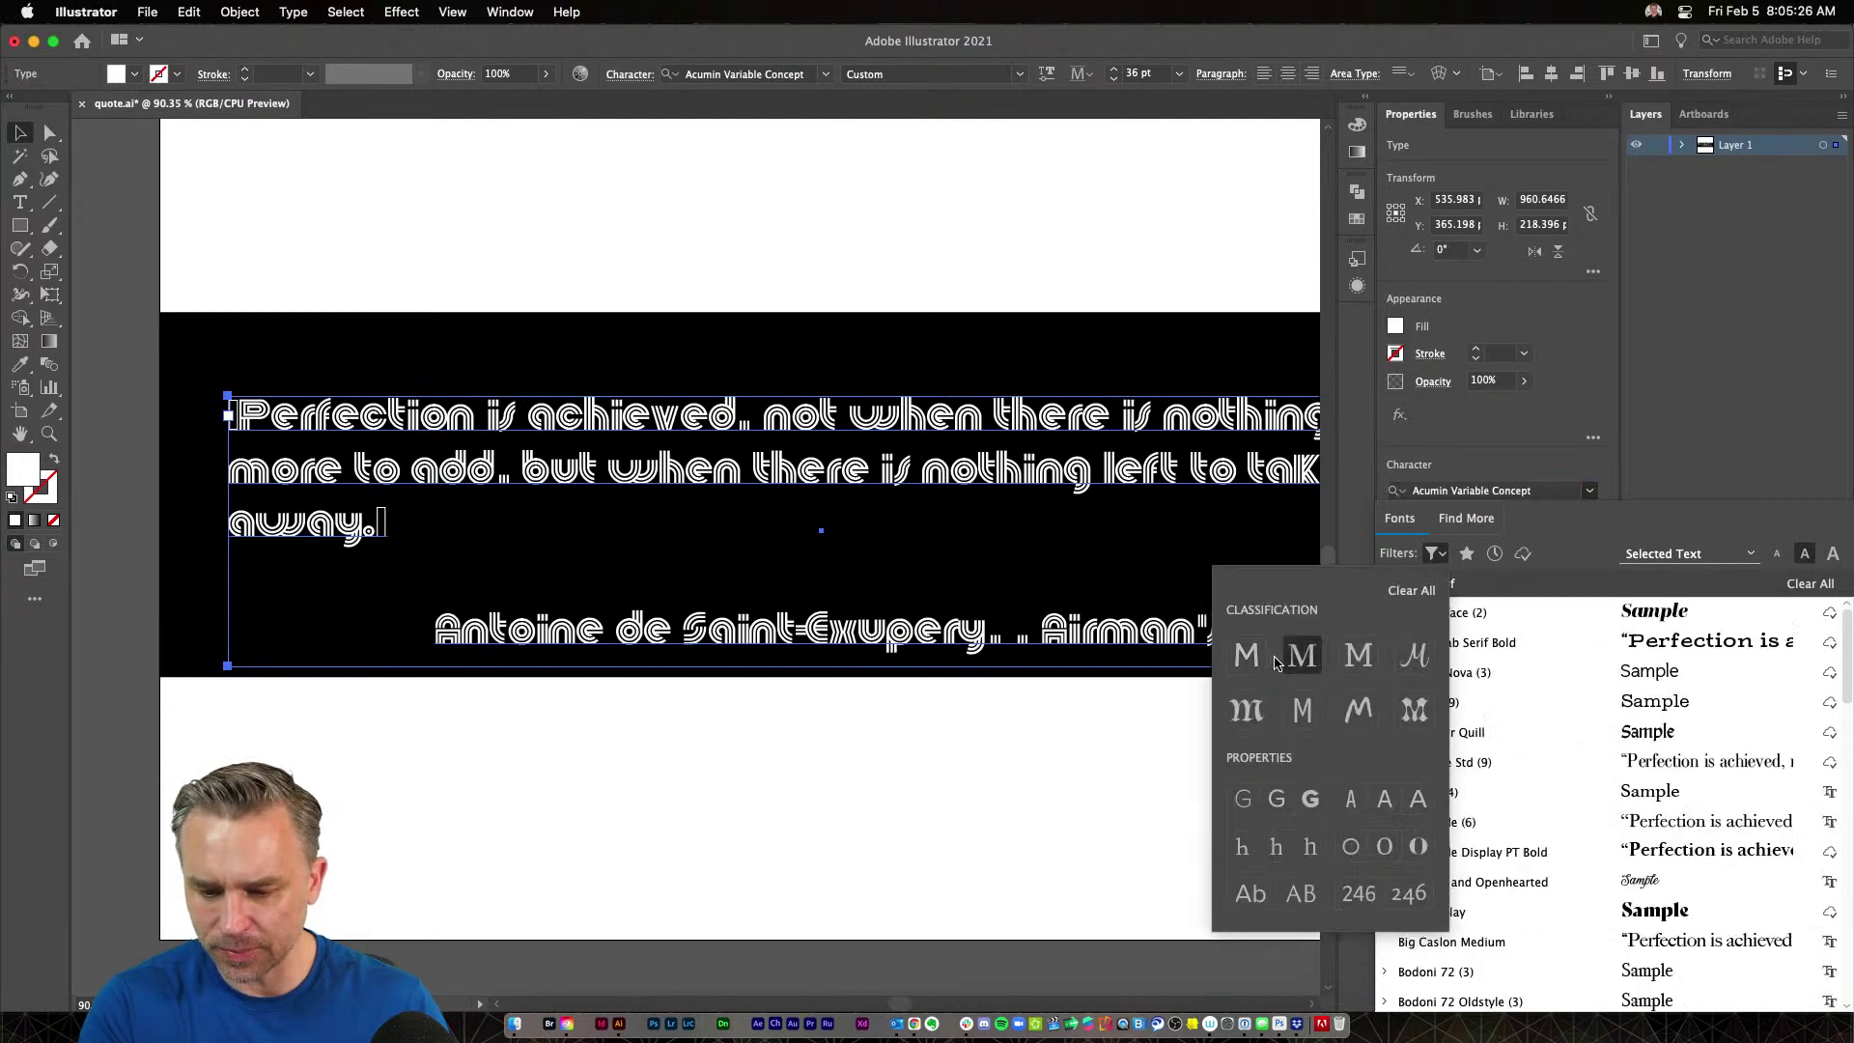
{"action": "left_click", "coordinate": [1591, 543]}
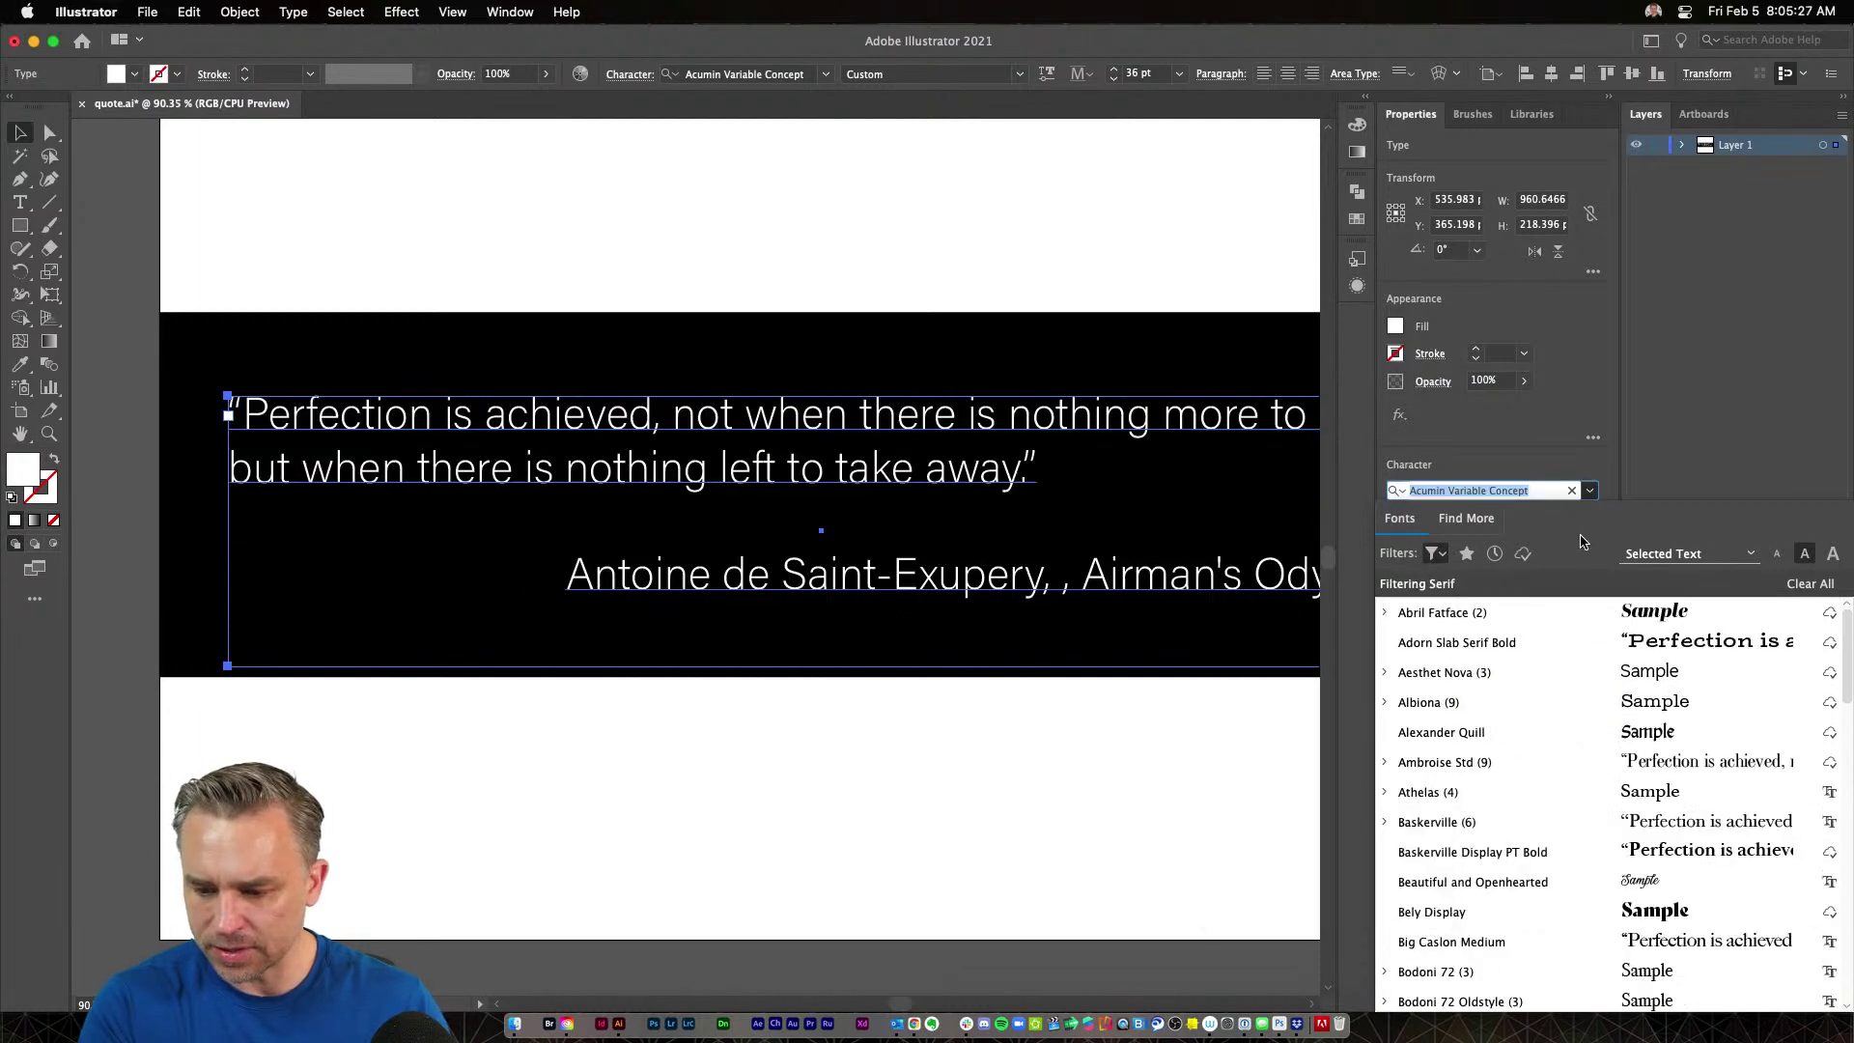
{"action": "left_click", "coordinate": [1564, 704]}
{"action": "left_click", "coordinate": [940, 281]}
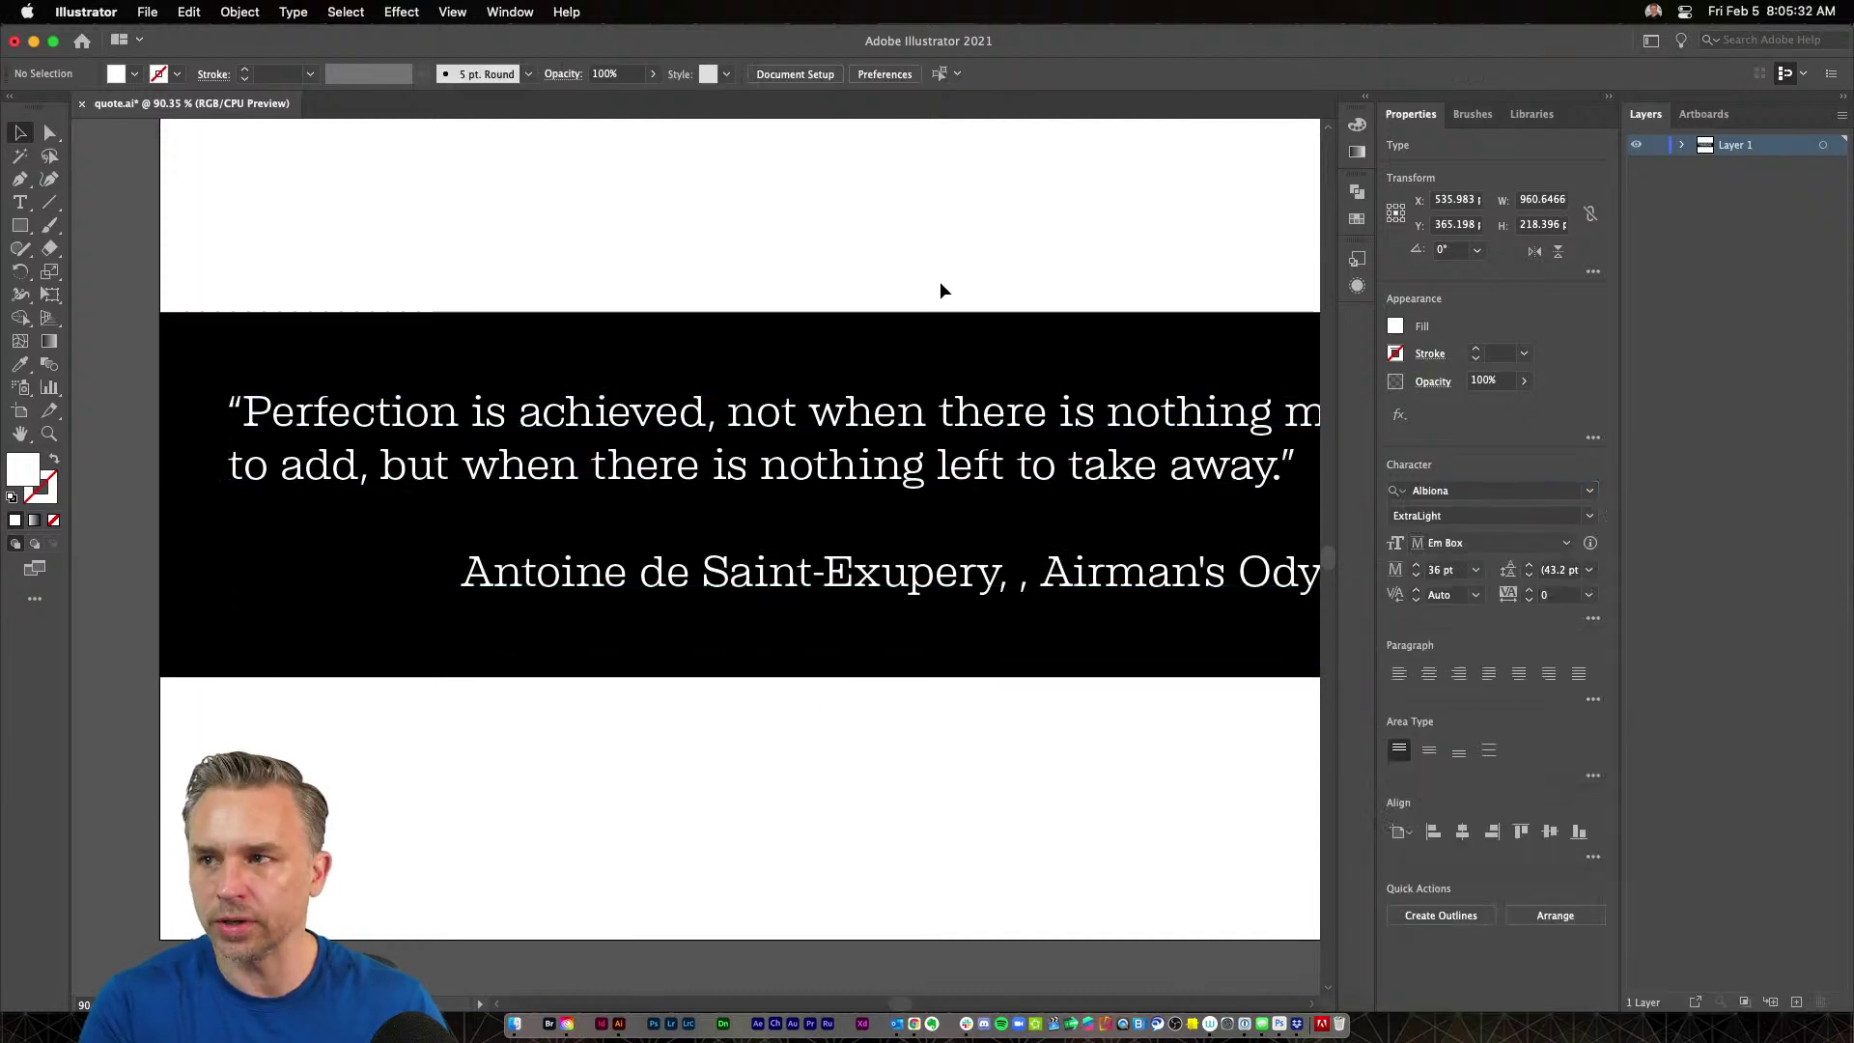
Move the quote text and its black rectangle together down the artboard to free space above them
{"action": "left_click_drag", "start_coordinate": [954, 265], "coordinate": [856, 307]}
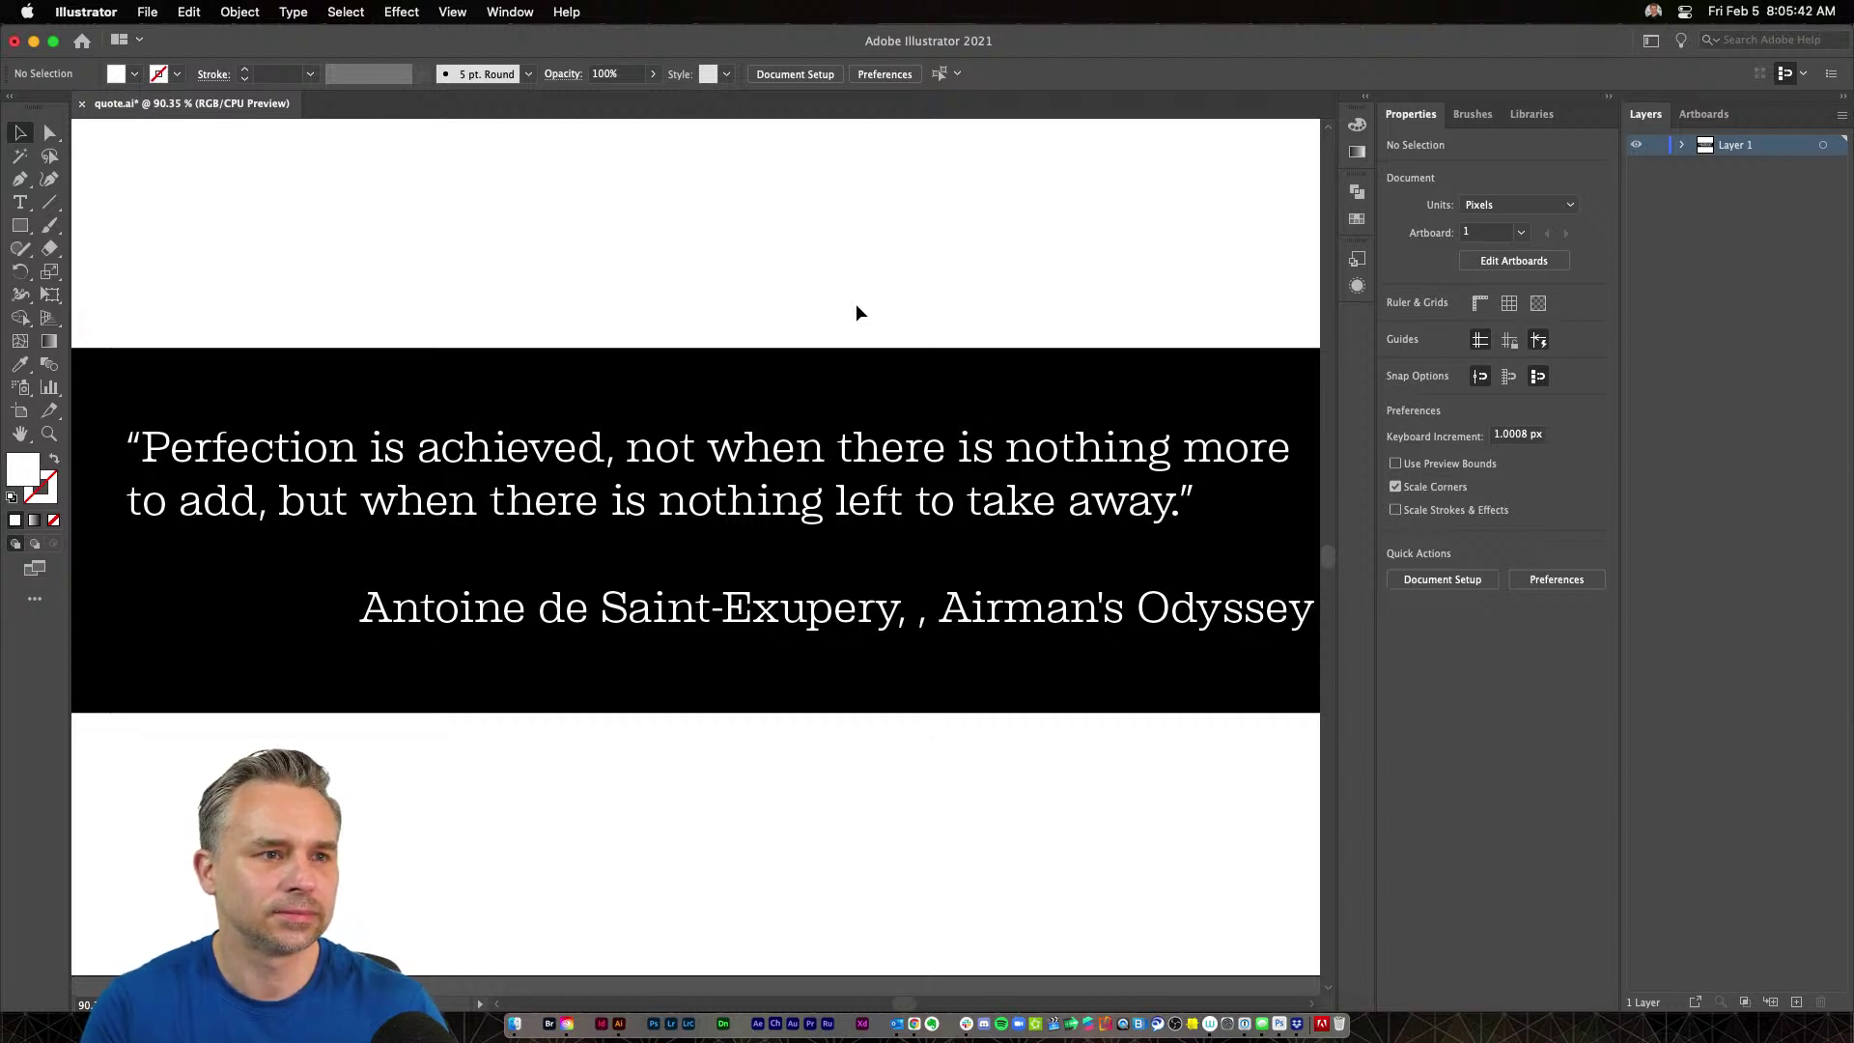
{"action": "left_click_drag", "start_coordinate": [649, 260], "coordinate": [695, 310]}
{"action": "left_click_drag", "start_coordinate": [381, 281], "coordinate": [1005, 842]}
{"action": "left_click_drag", "start_coordinate": [827, 447], "coordinate": [826, 584]}
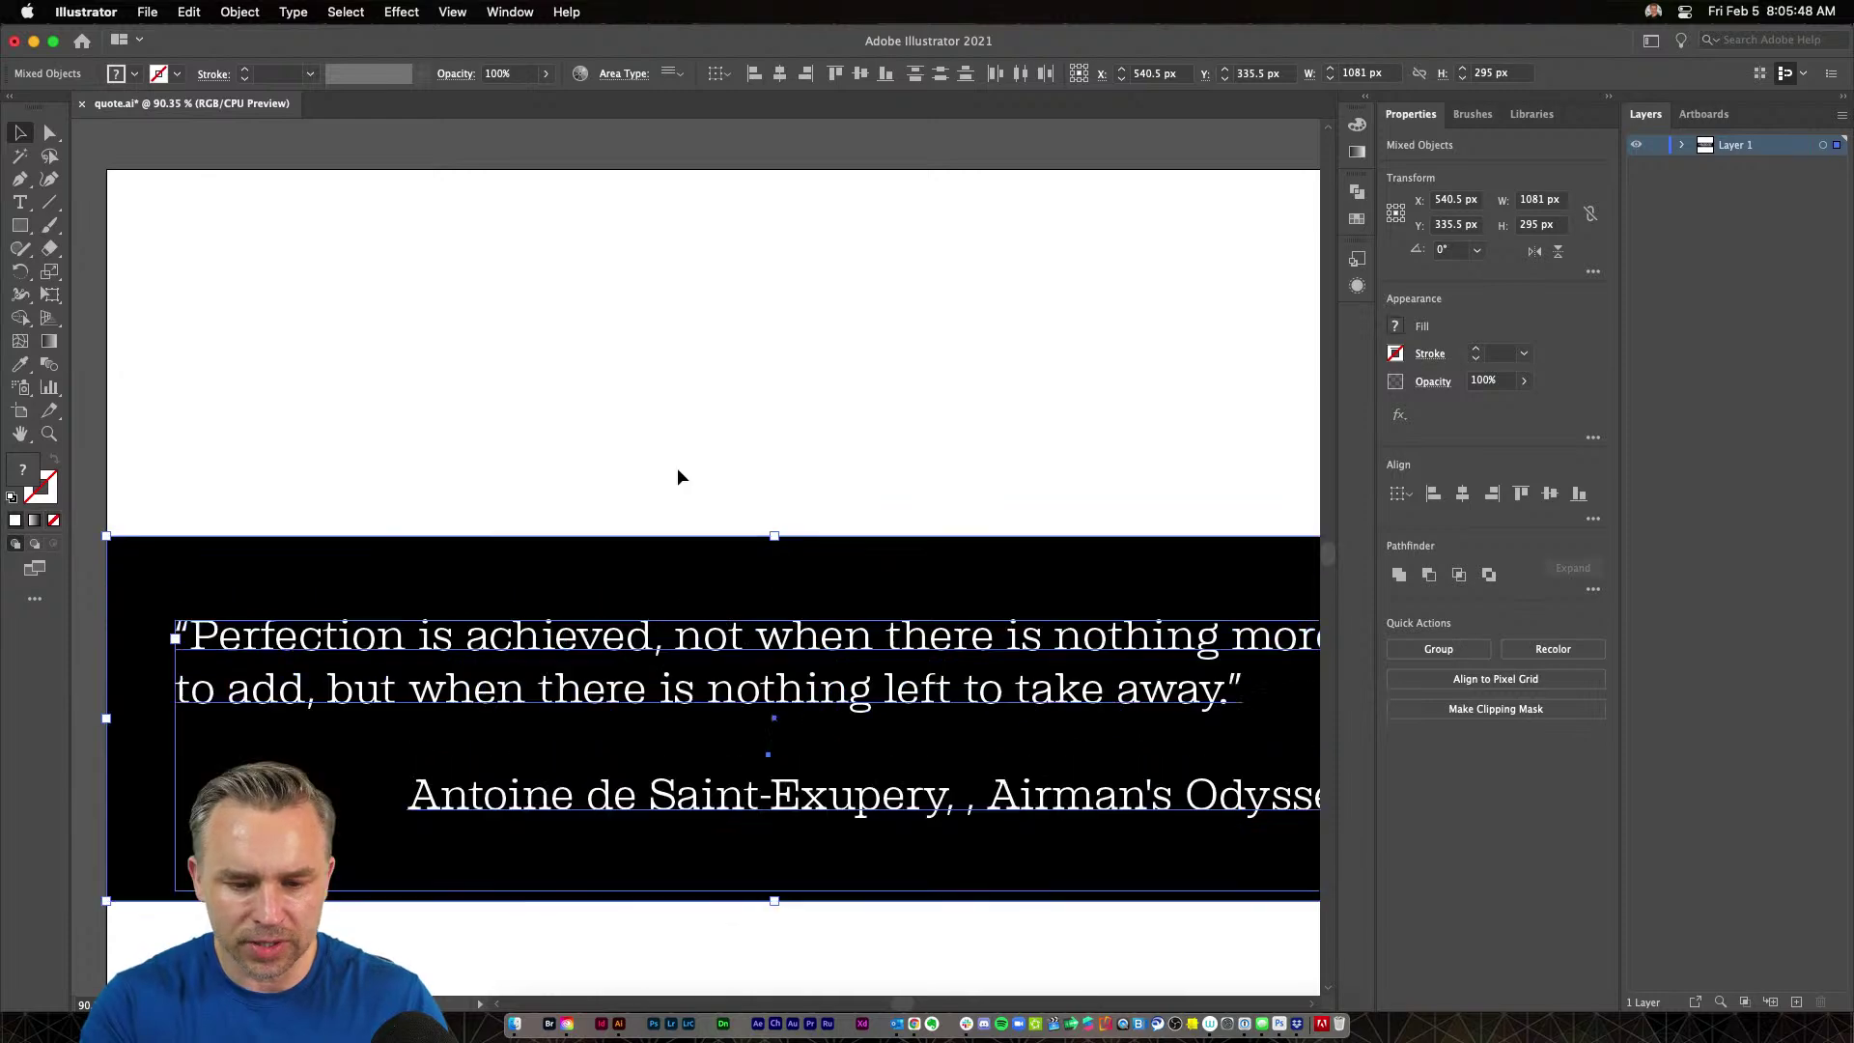
{"action": "left_click", "coordinate": [737, 505]}
{"action": "left_click_drag", "start_coordinate": [460, 311], "coordinate": [428, 288]}
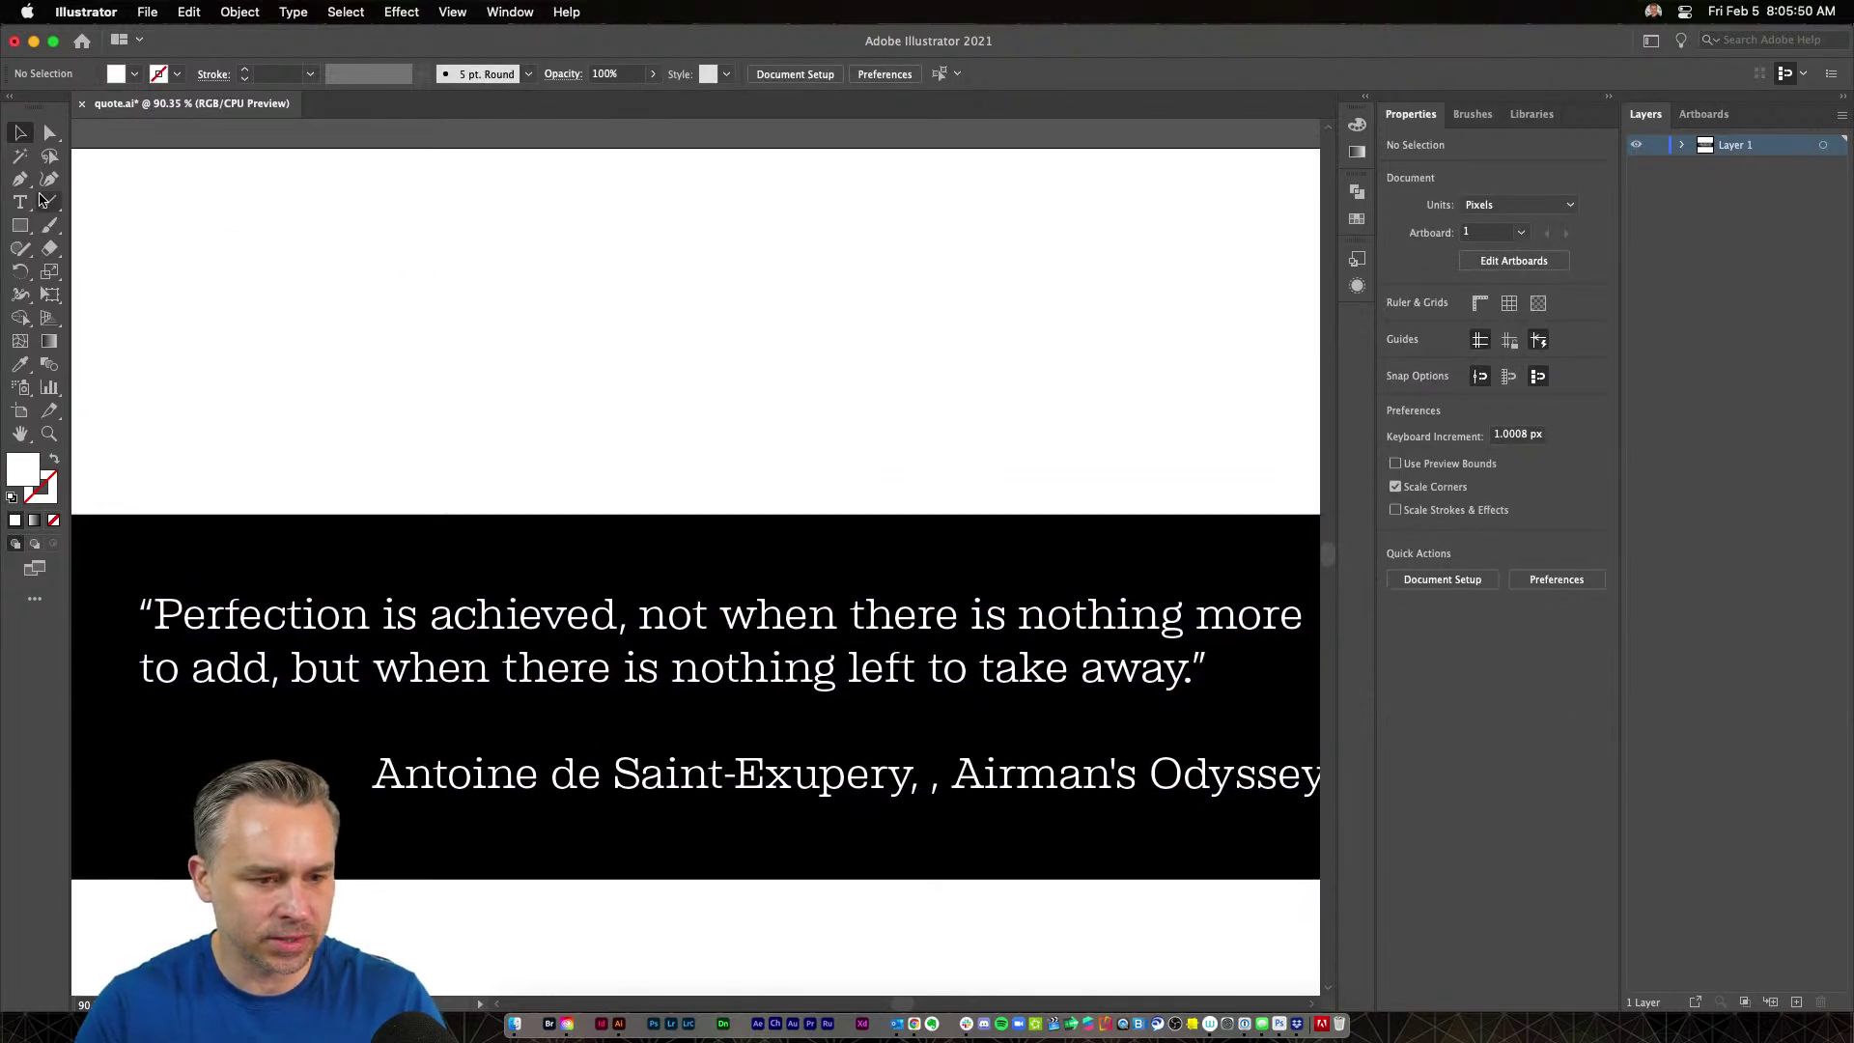
Choose the Pencil tool and give it a bright red 1 pt stroke with no fill
{"action": "key", "text": "n"}
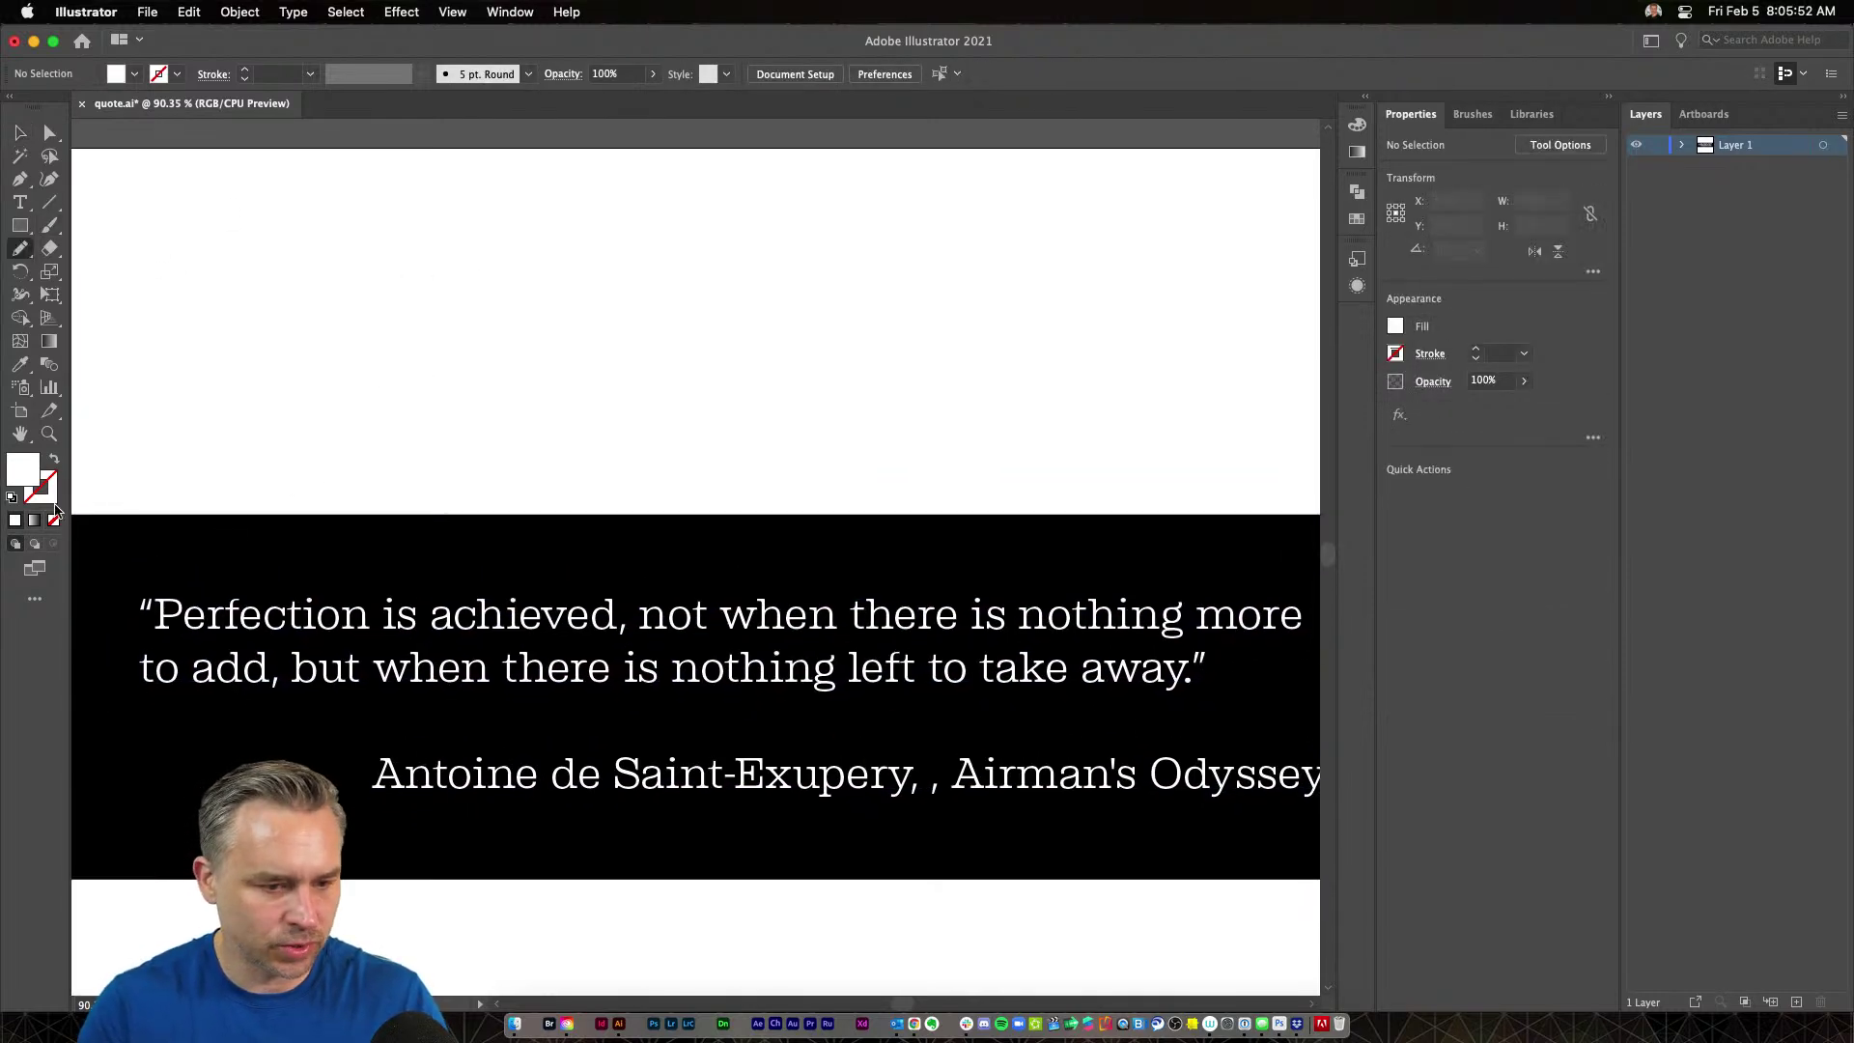
{"action": "double_click", "coordinate": [34, 470]}
{"action": "type", "text": "E53A05"}
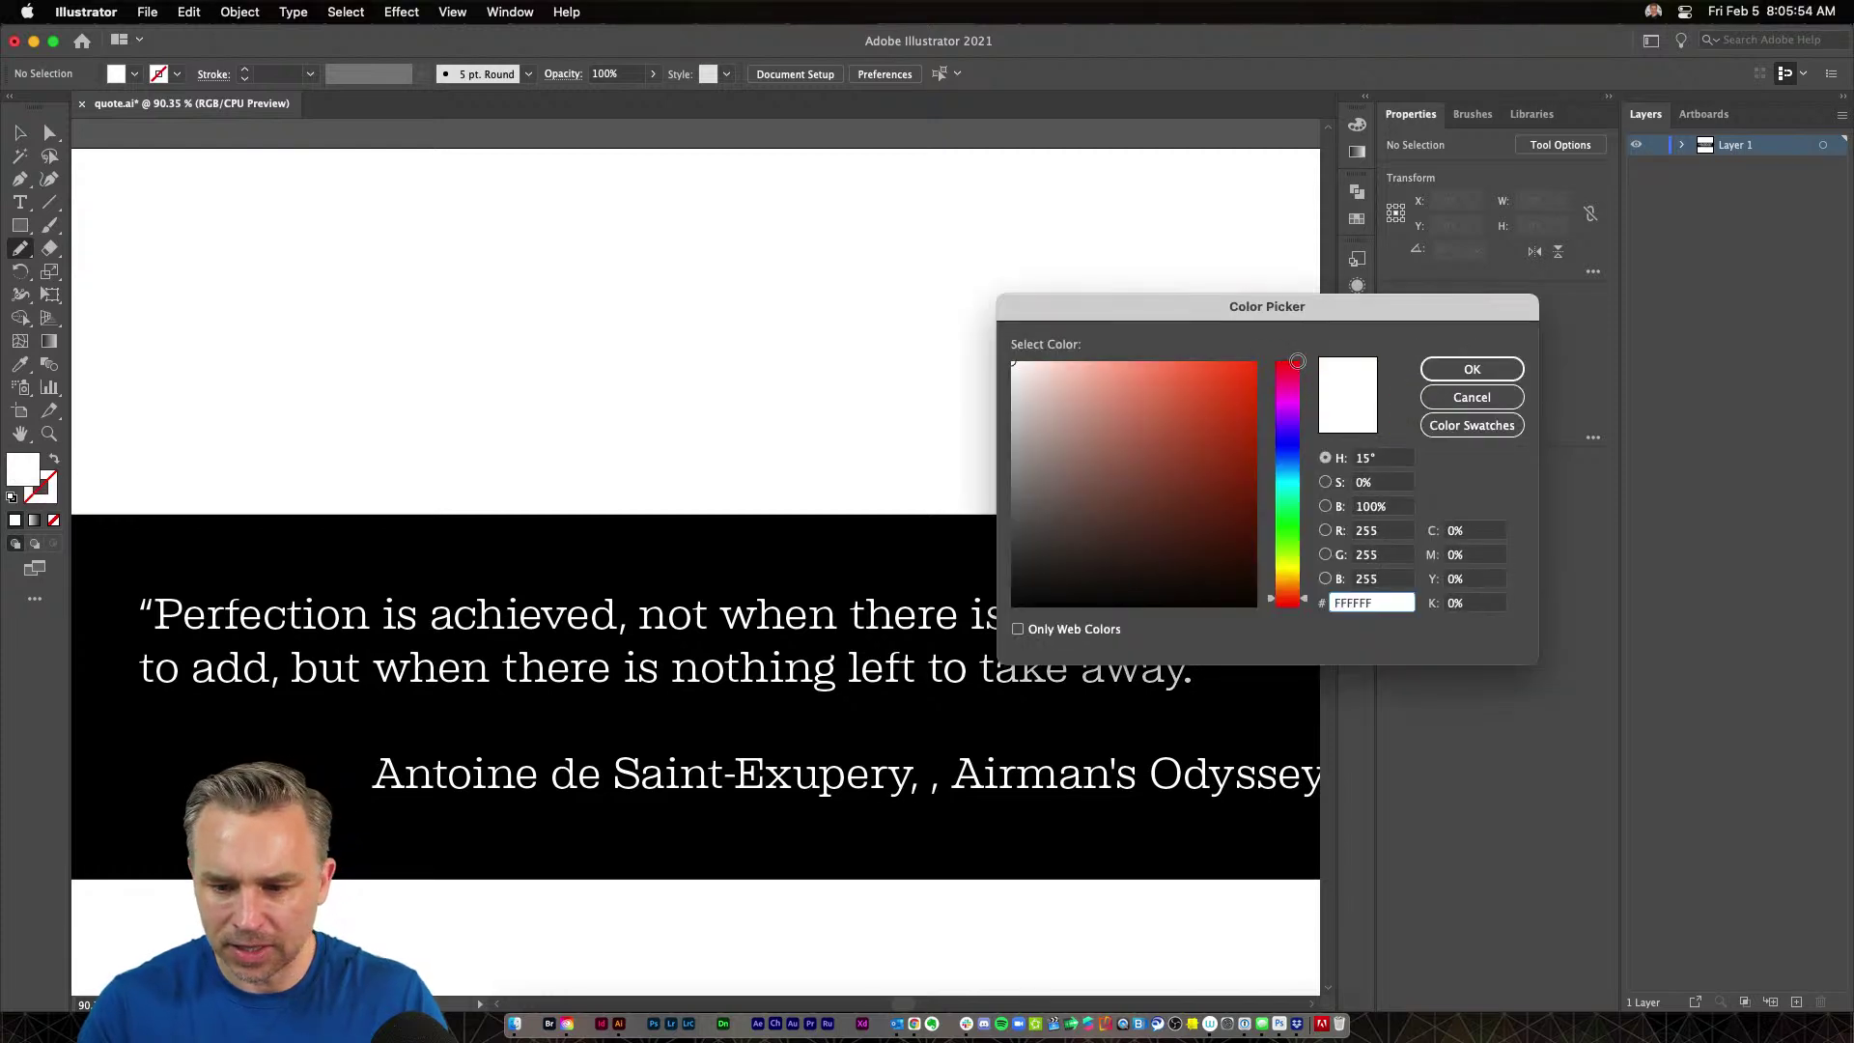
{"action": "left_click_drag", "start_coordinate": [1251, 385], "coordinate": [1265, 353]}
{"action": "key", "text": "Return"}
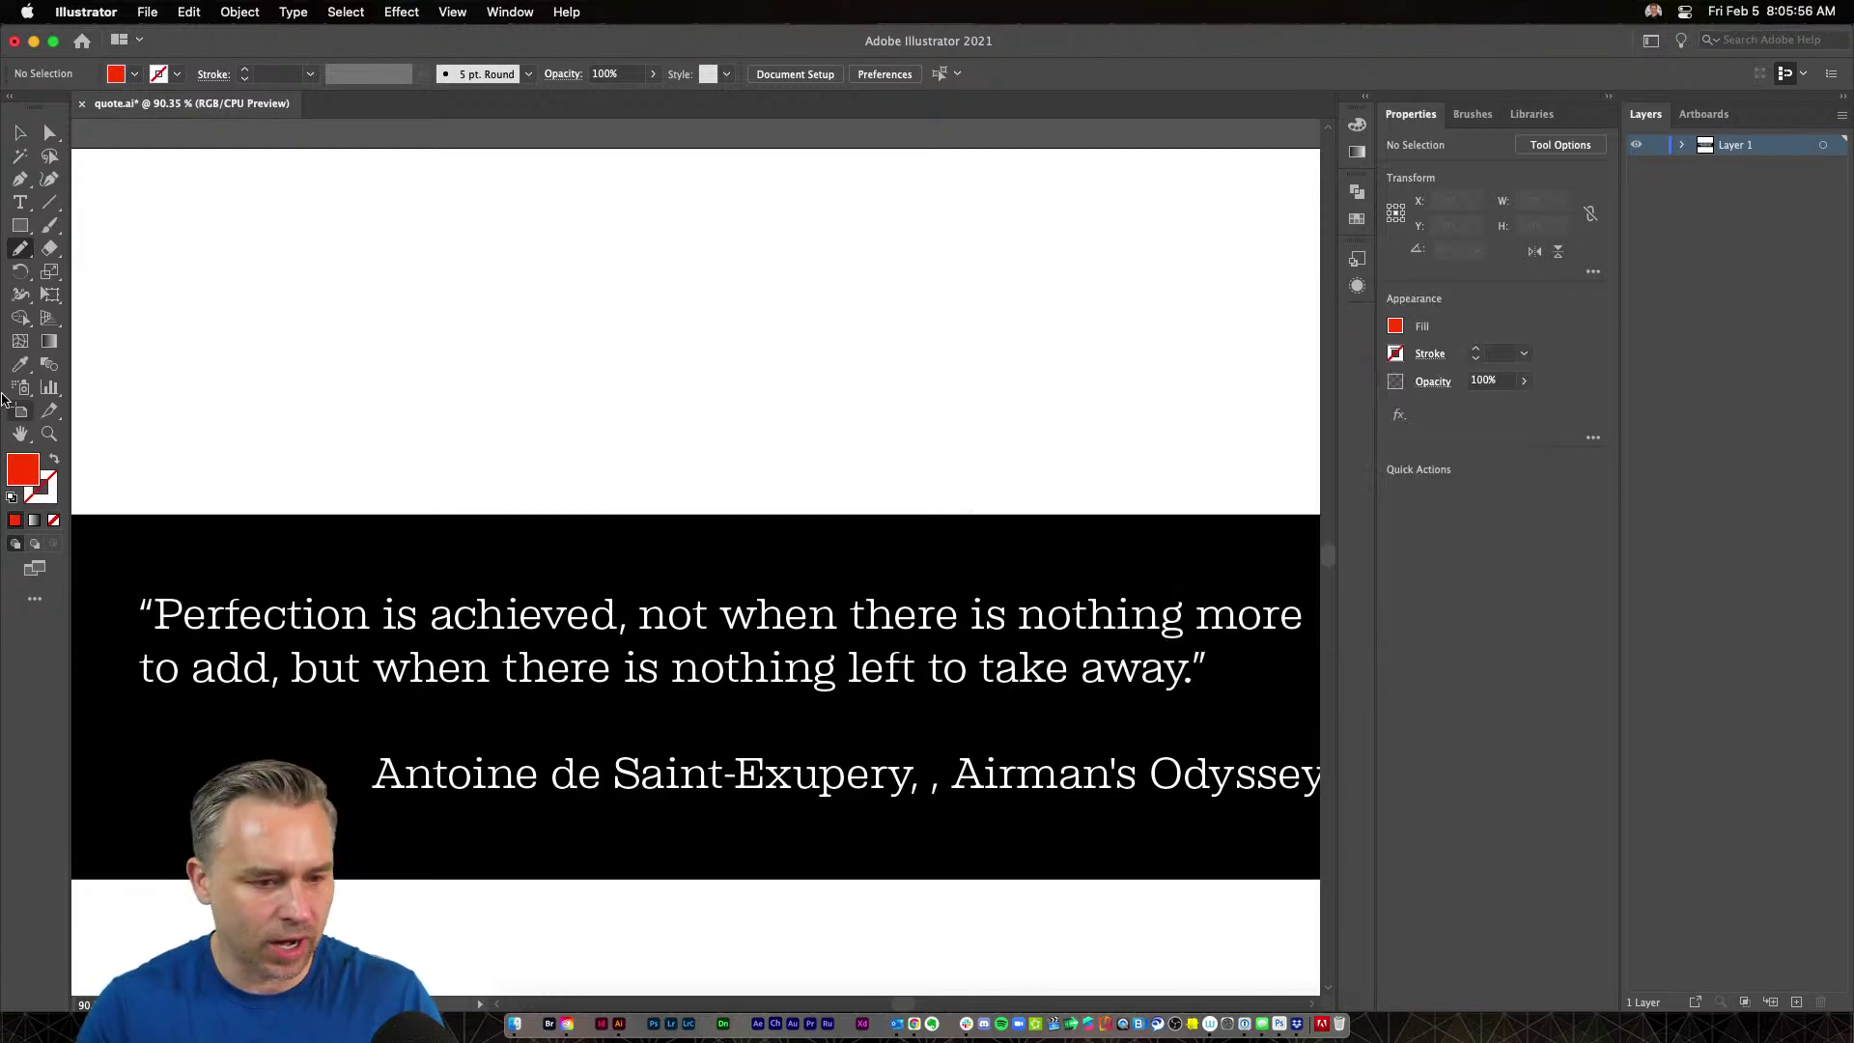
{"action": "left_click", "coordinate": [53, 461]}
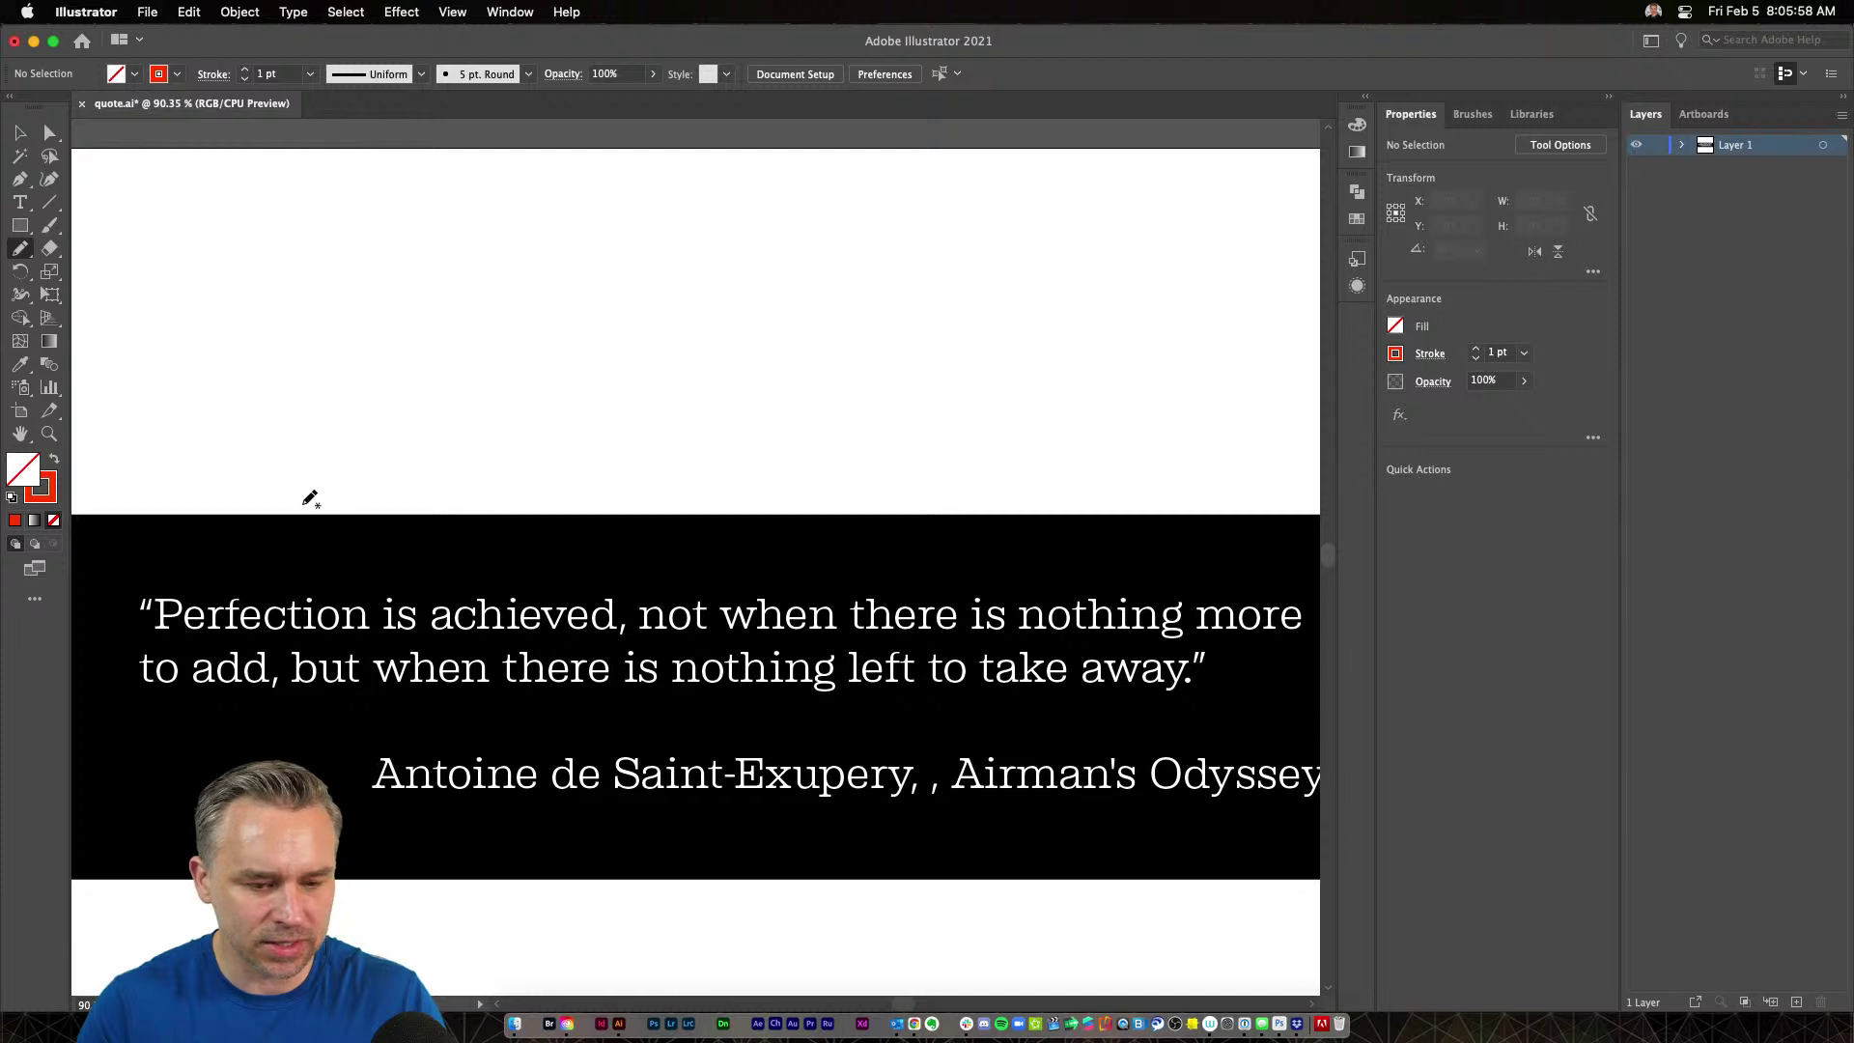
Draw a hill-shaped red curve about 650 × 201 px with the Pencil tool above the black rectangle and deselect it
{"action": "mouse_move", "coordinate": [261, 506]}
{"action": "left_mouse_down"}
{"action": "mouse_move", "coordinate": [653, 280]}
{"action": "mouse_move", "coordinate": [791, 269]}
{"action": "mouse_move", "coordinate": [976, 409]}
{"action": "mouse_move", "coordinate": [1062, 503]}
{"action": "left_mouse_up"}
{"action": "left_click", "coordinate": [22, 133]}
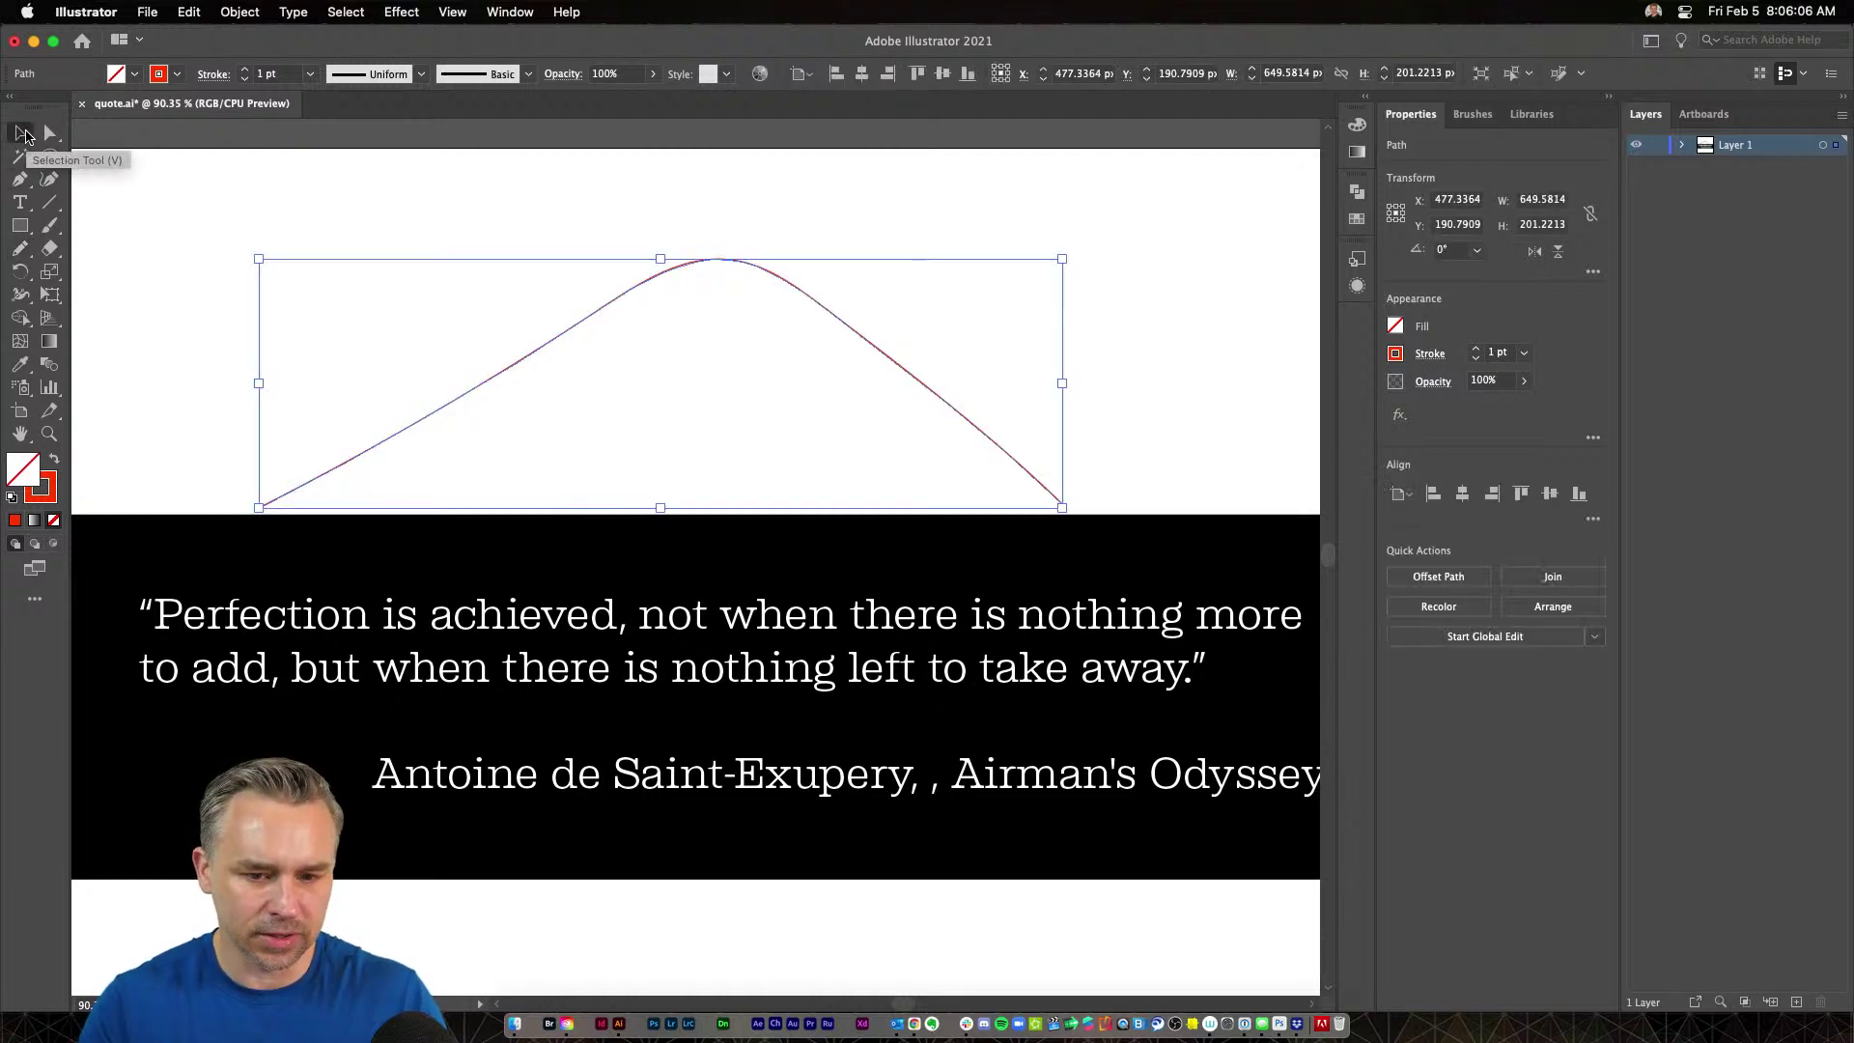
{"action": "key", "text": "super+plus"}
{"action": "left_click", "coordinate": [222, 288]}
Add the point text "Starting out" above the red curve
{"action": "left_click", "coordinate": [19, 203]}
{"action": "left_click", "coordinate": [244, 431]}
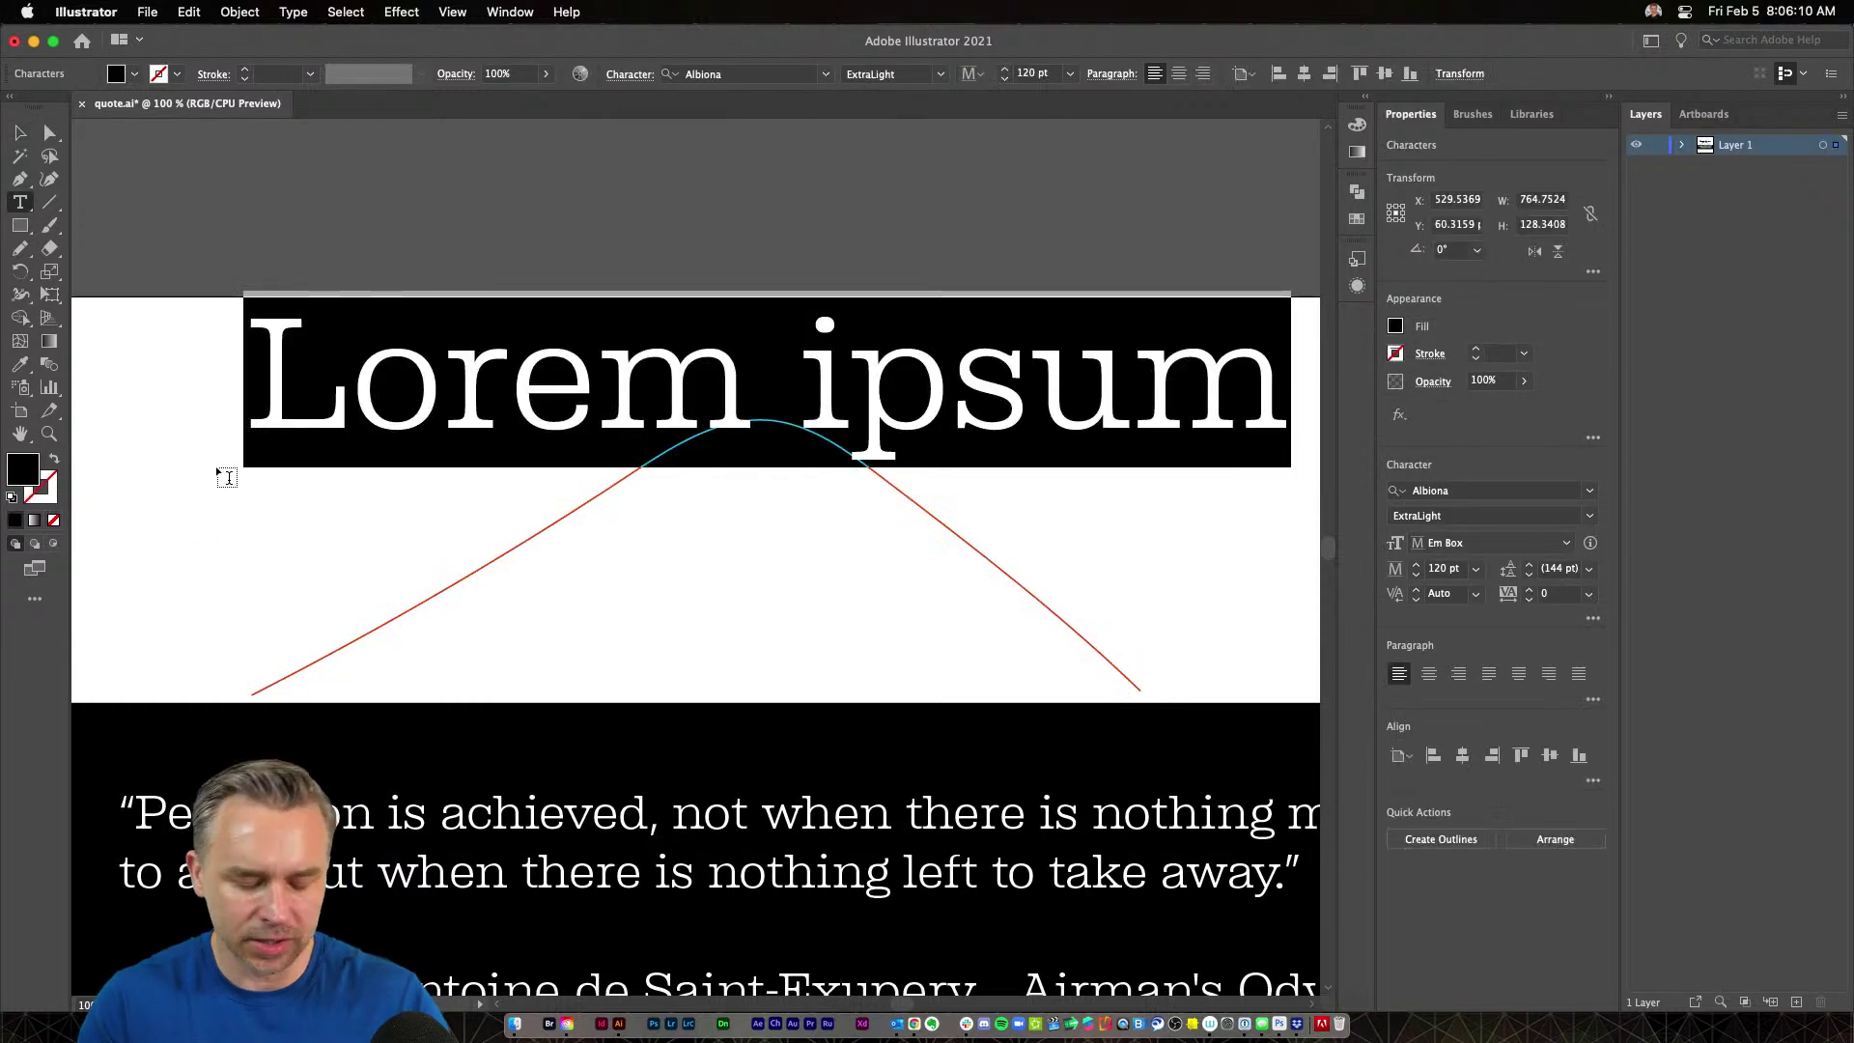
{"action": "type", "text": "Starting out"}
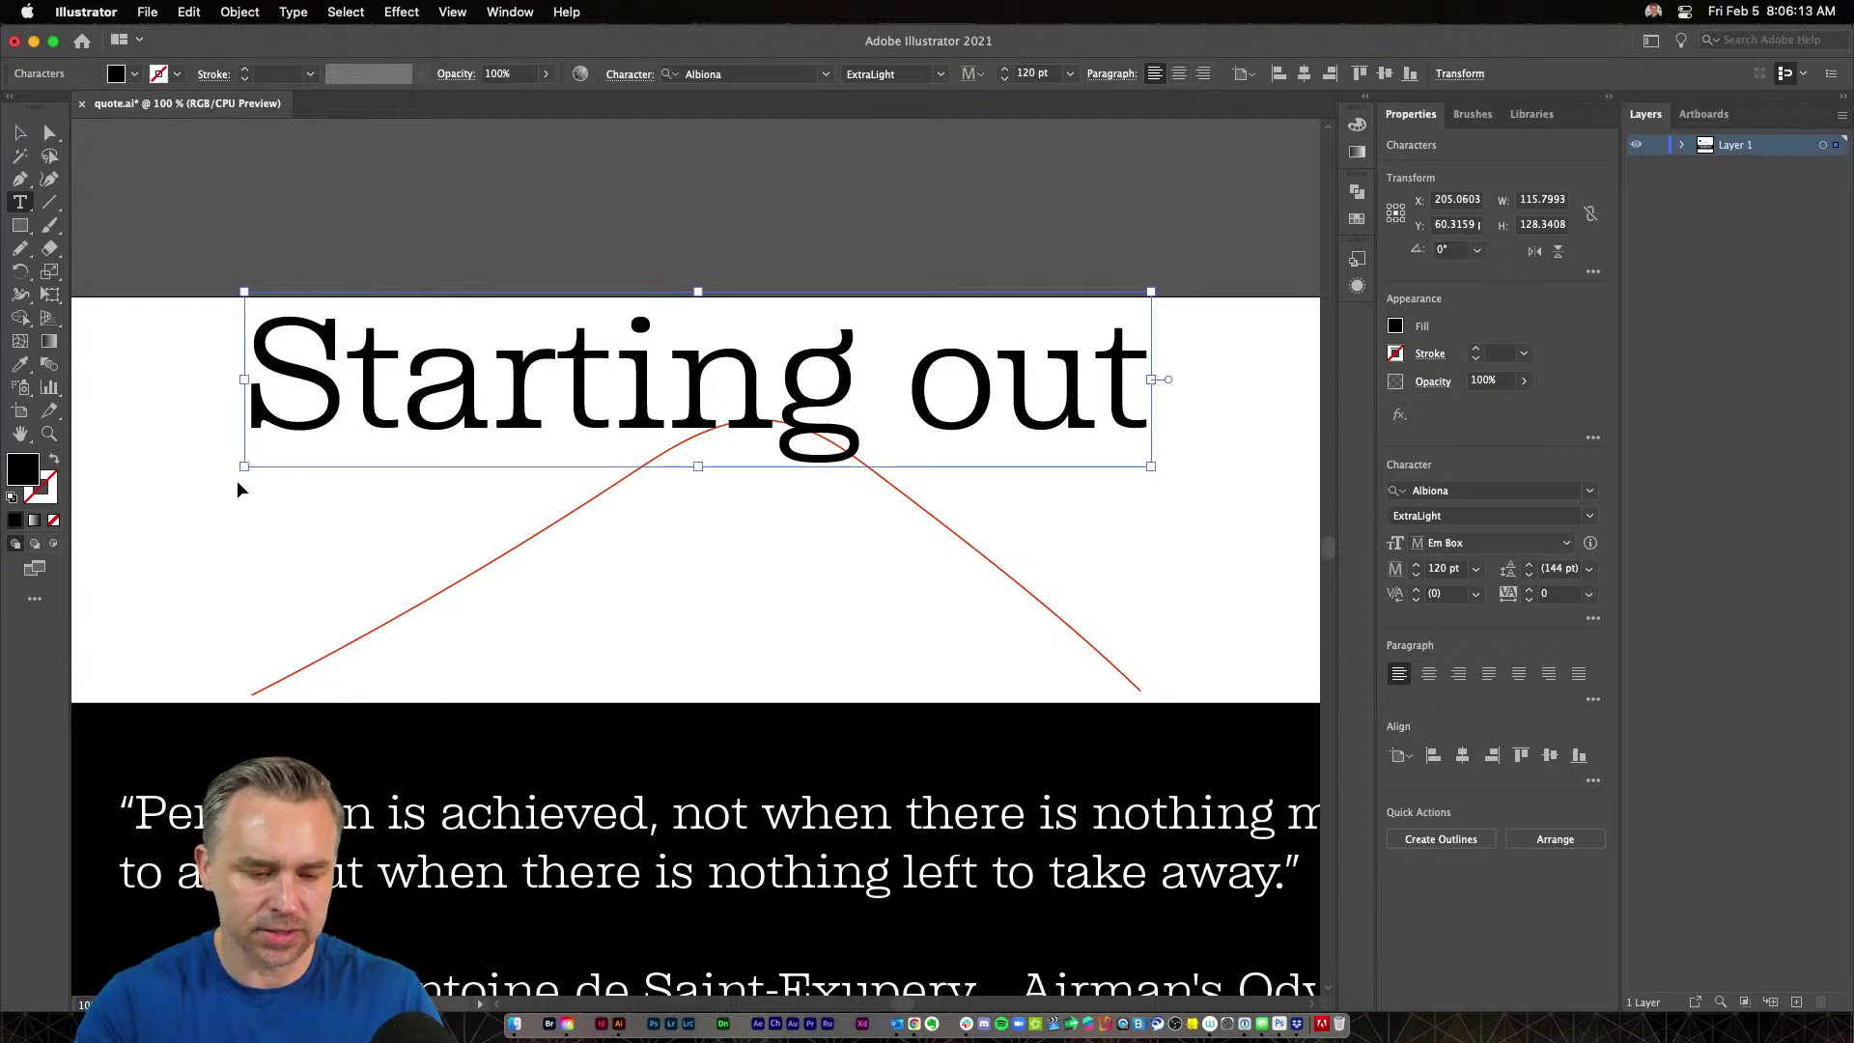
Scale the "Starting out" label down to about 32 pt and tilt it along the curve's rising slope
{"action": "key", "text": "super+a"}
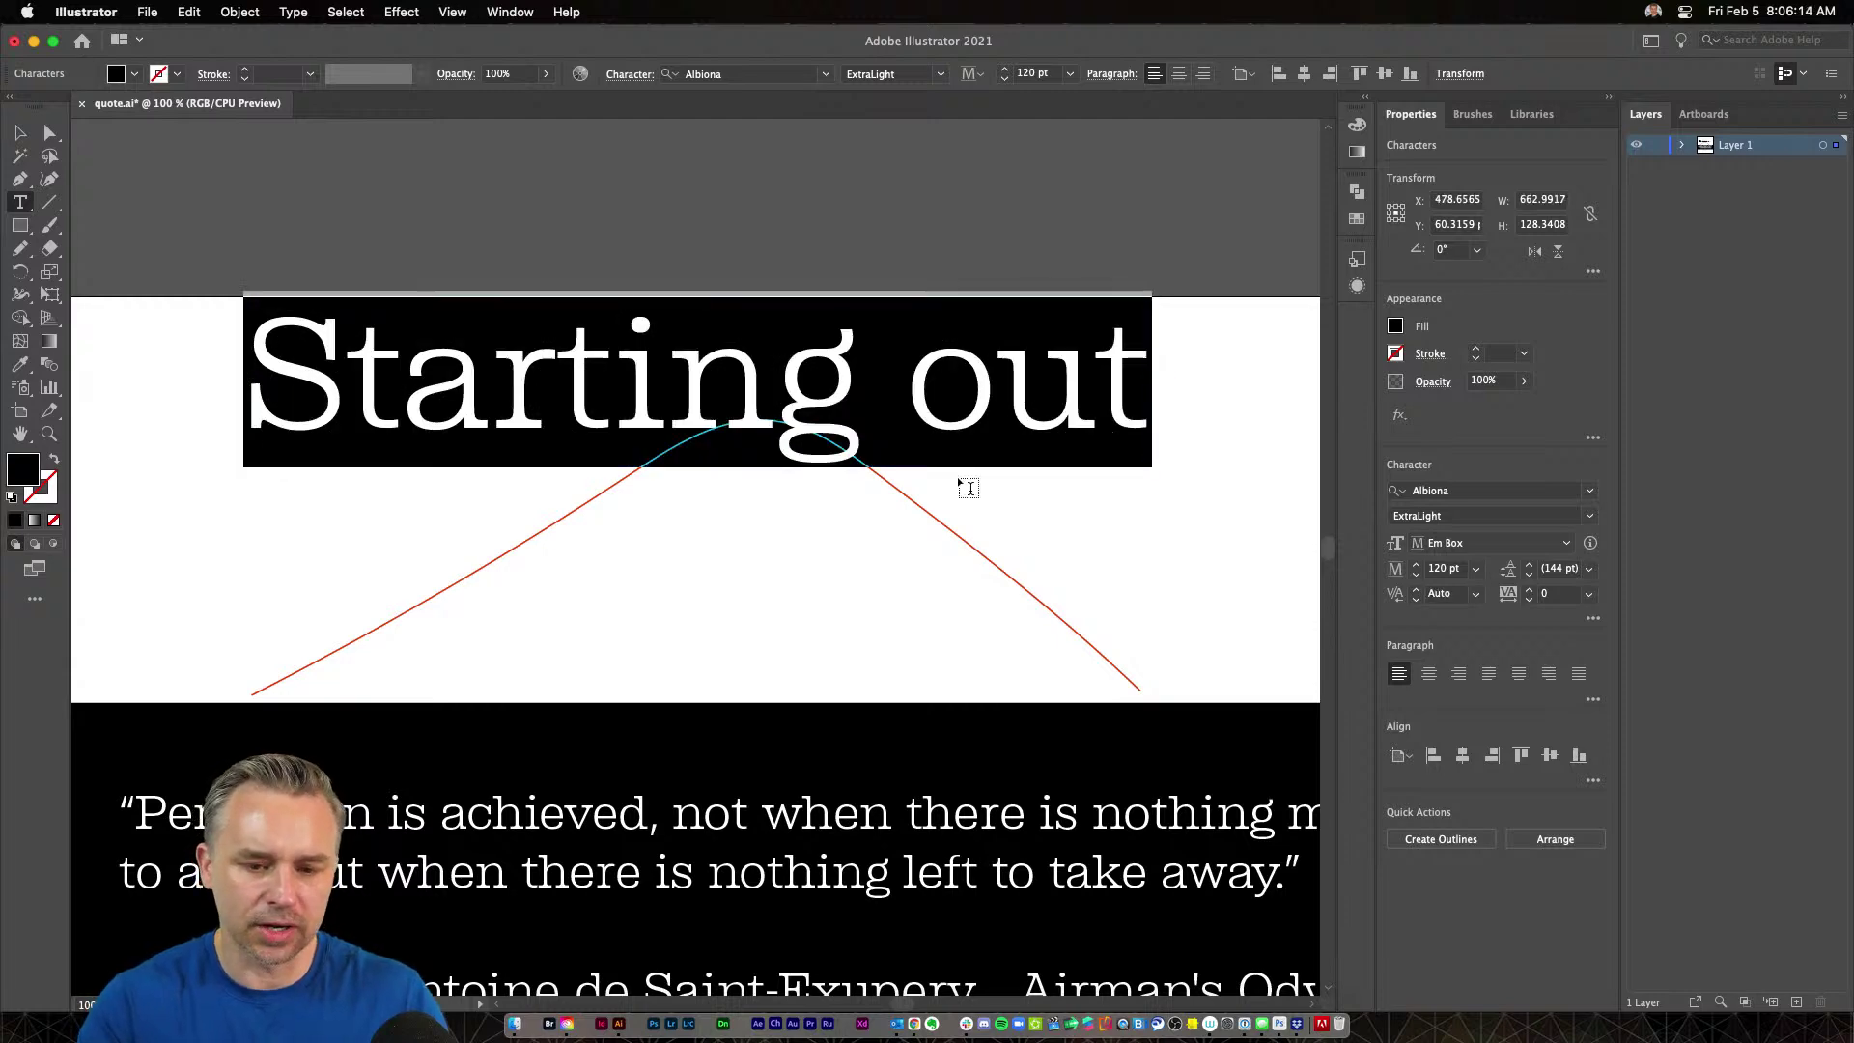
{"action": "left_click", "coordinate": [21, 133]}
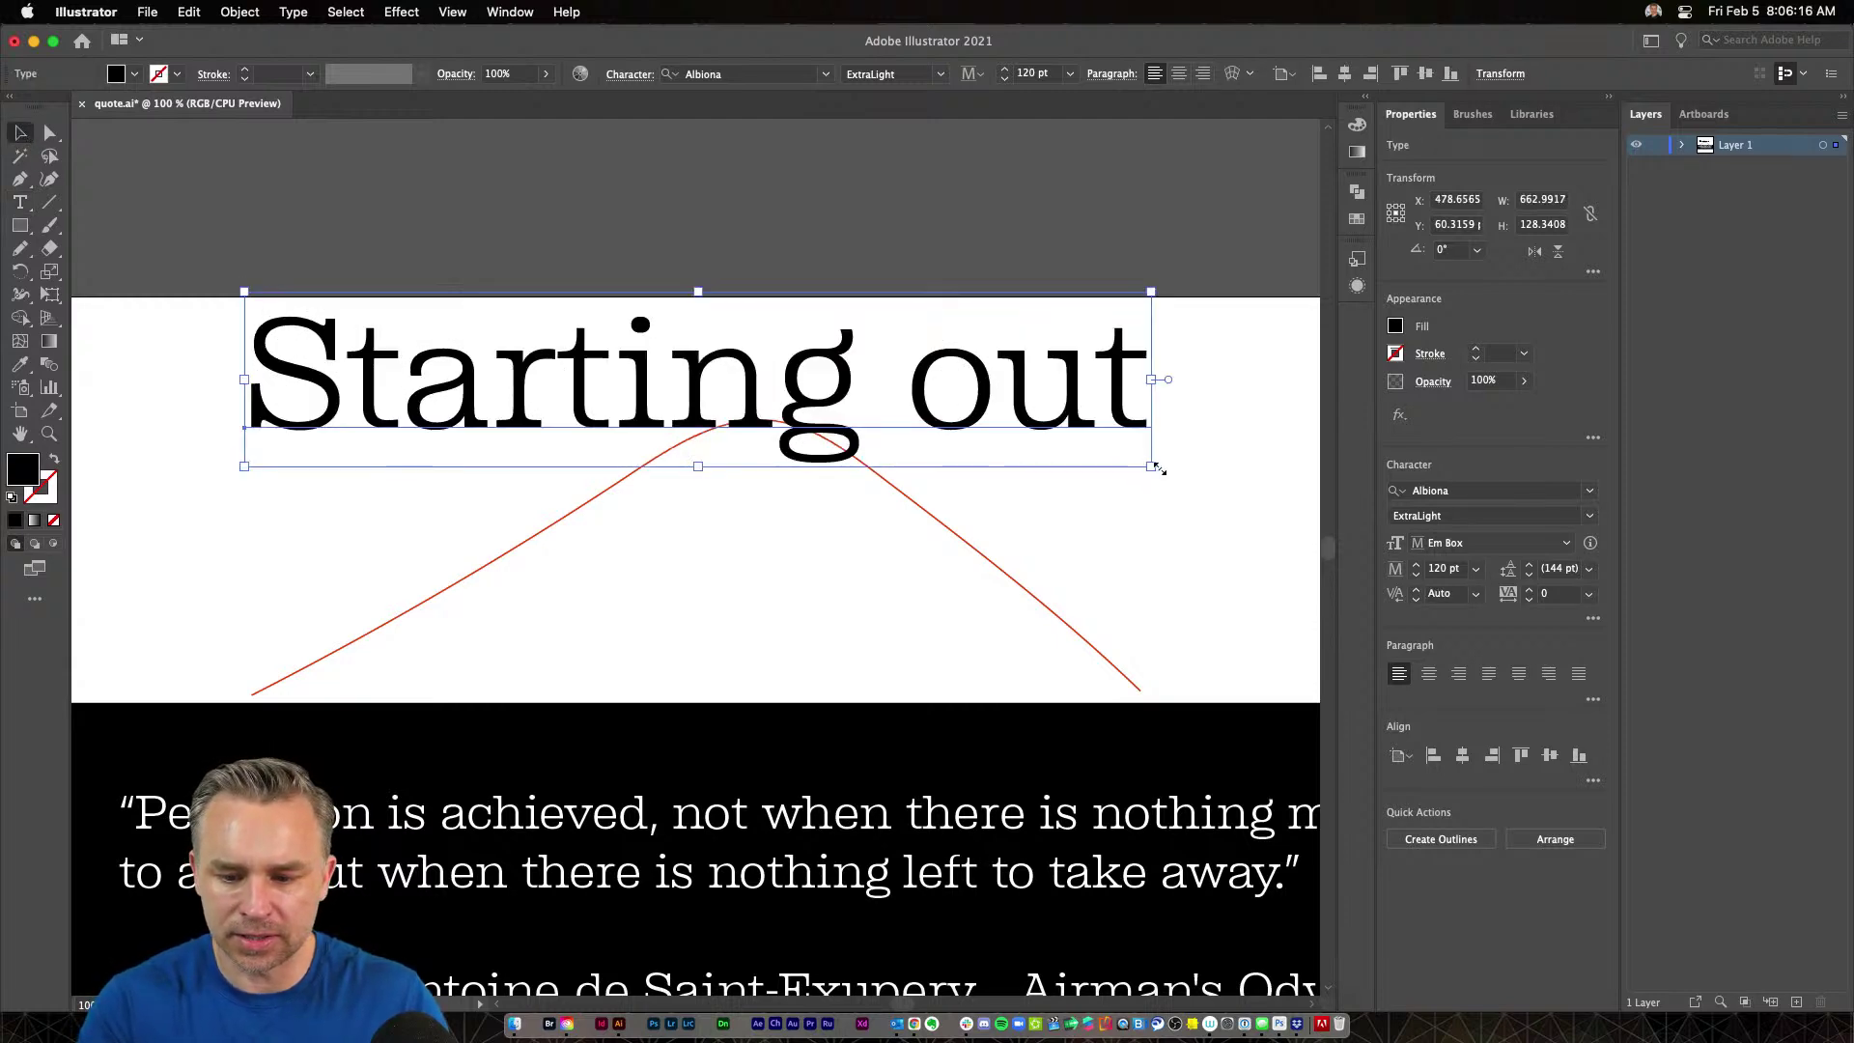
{"action": "left_click_drag", "start_coordinate": [1150, 466], "coordinate": [488, 338]}
{"action": "left_click_drag", "start_coordinate": [338, 324], "coordinate": [258, 619]}
Place an unrotated copy of the label above the curve's peak and retype it as "Walk Away [come back and you realize it's"
{"action": "left_click_drag", "start_coordinate": [161, 540], "coordinate": [658, 362]}
{"action": "double_click", "coordinate": [731, 396]}
{"action": "key", "text": "super+a"}
{"action": "type", "text": "Walk Aw"}
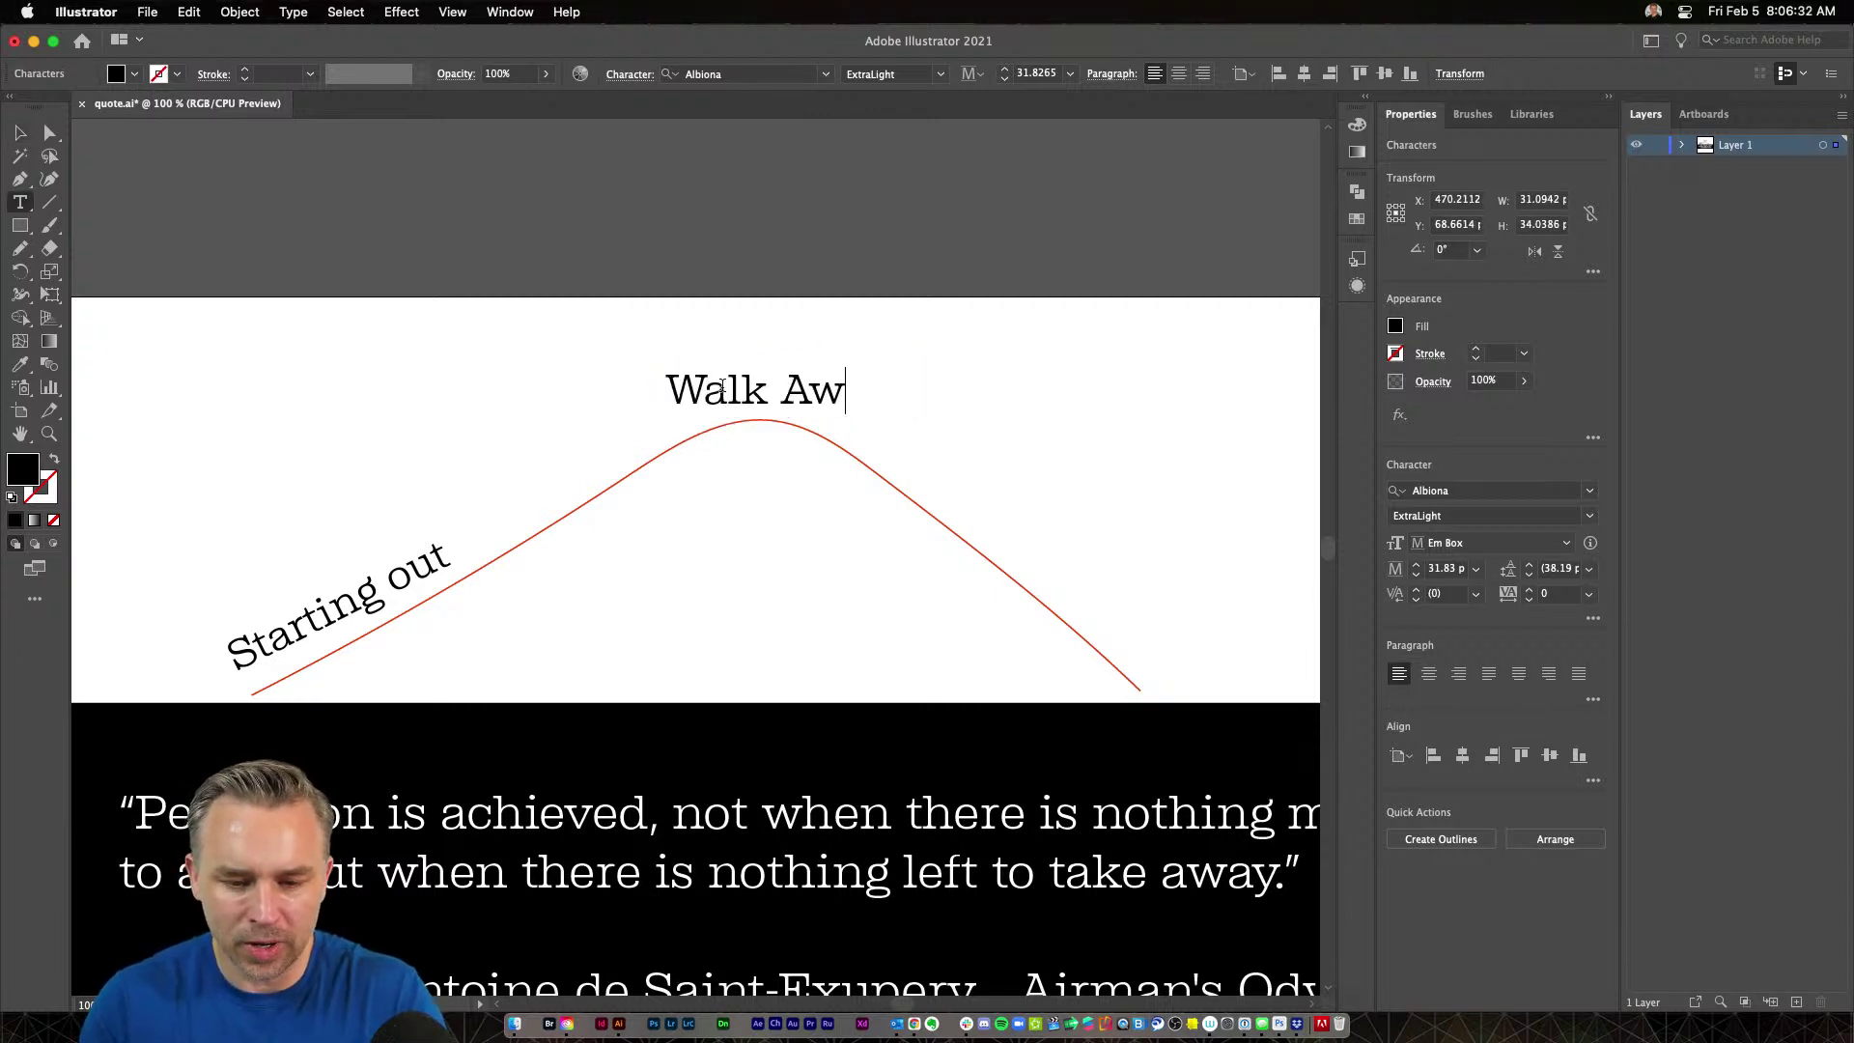
{"action": "type", "text": "ay [com"}
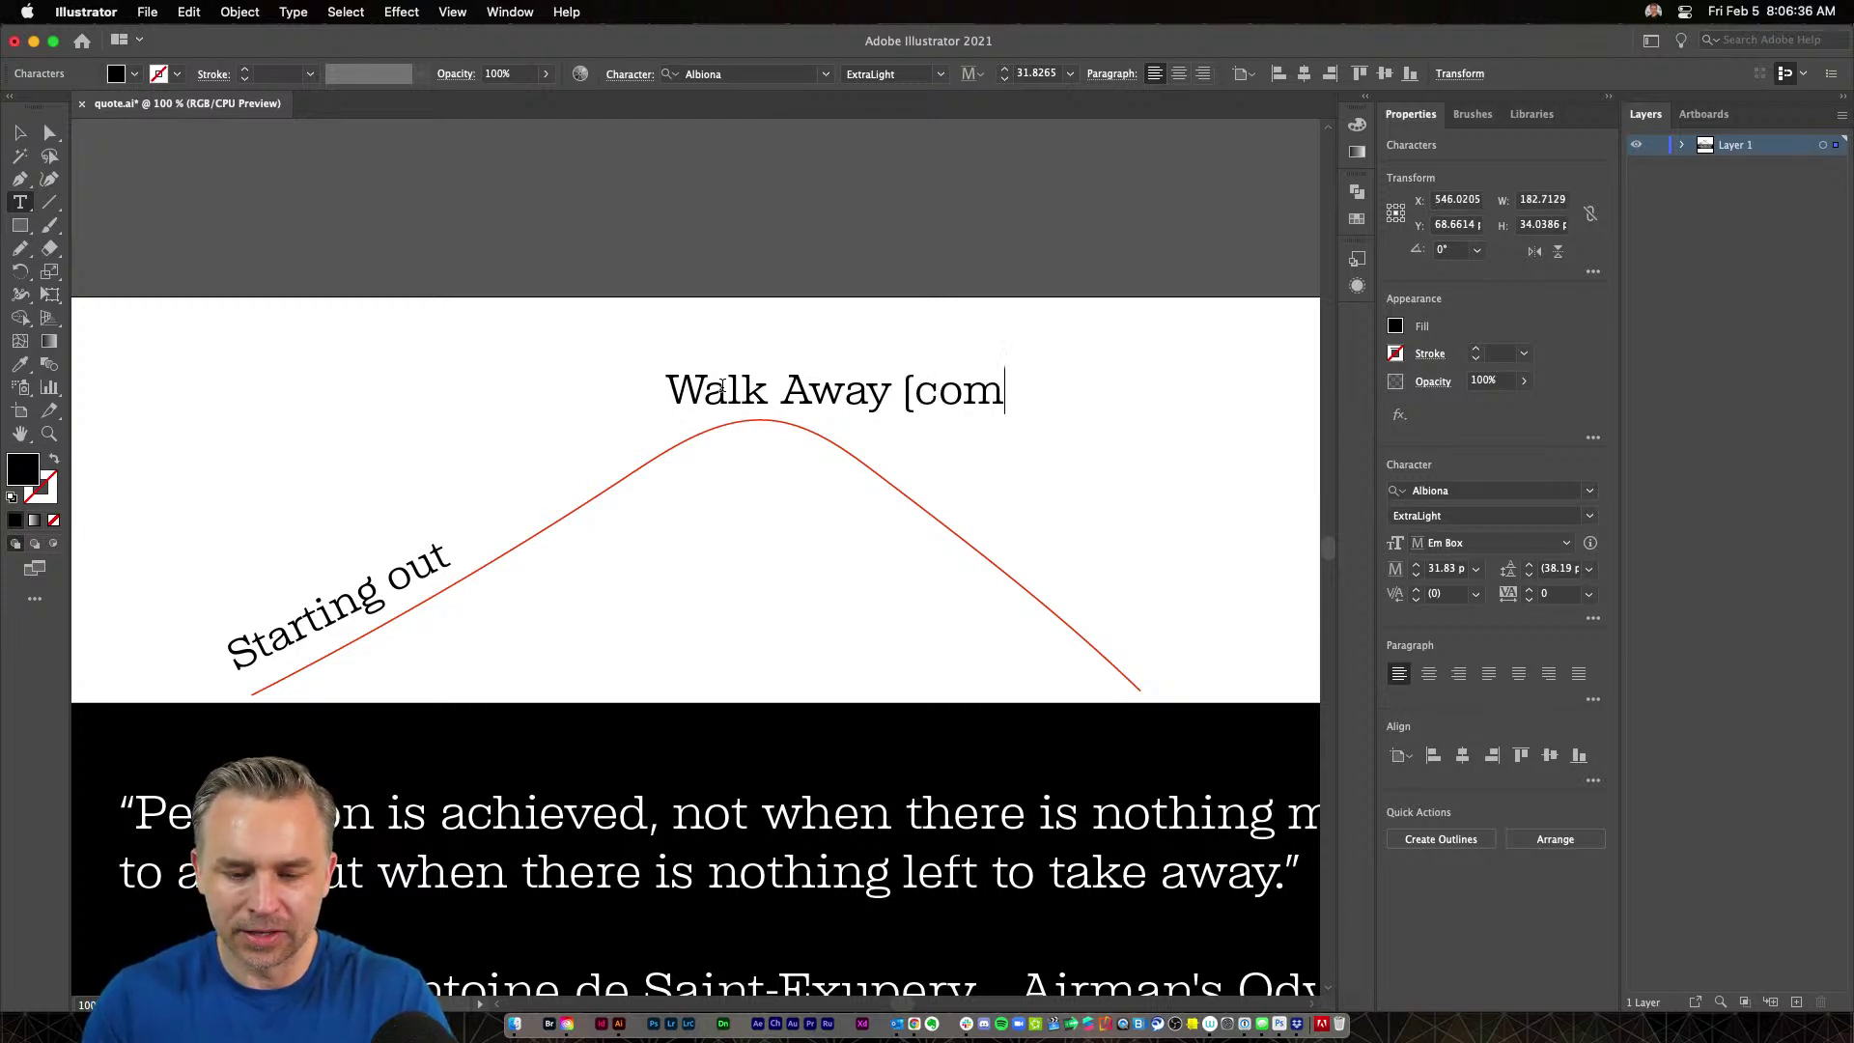
{"action": "type", "text": "e back an it's"}
{"action": "key", "text": "BackSpace"}
{"action": "key", "text": "BackSpace"}
{"action": "key", "text": "BackSpace"}
{"action": "type", "text": "d you"}
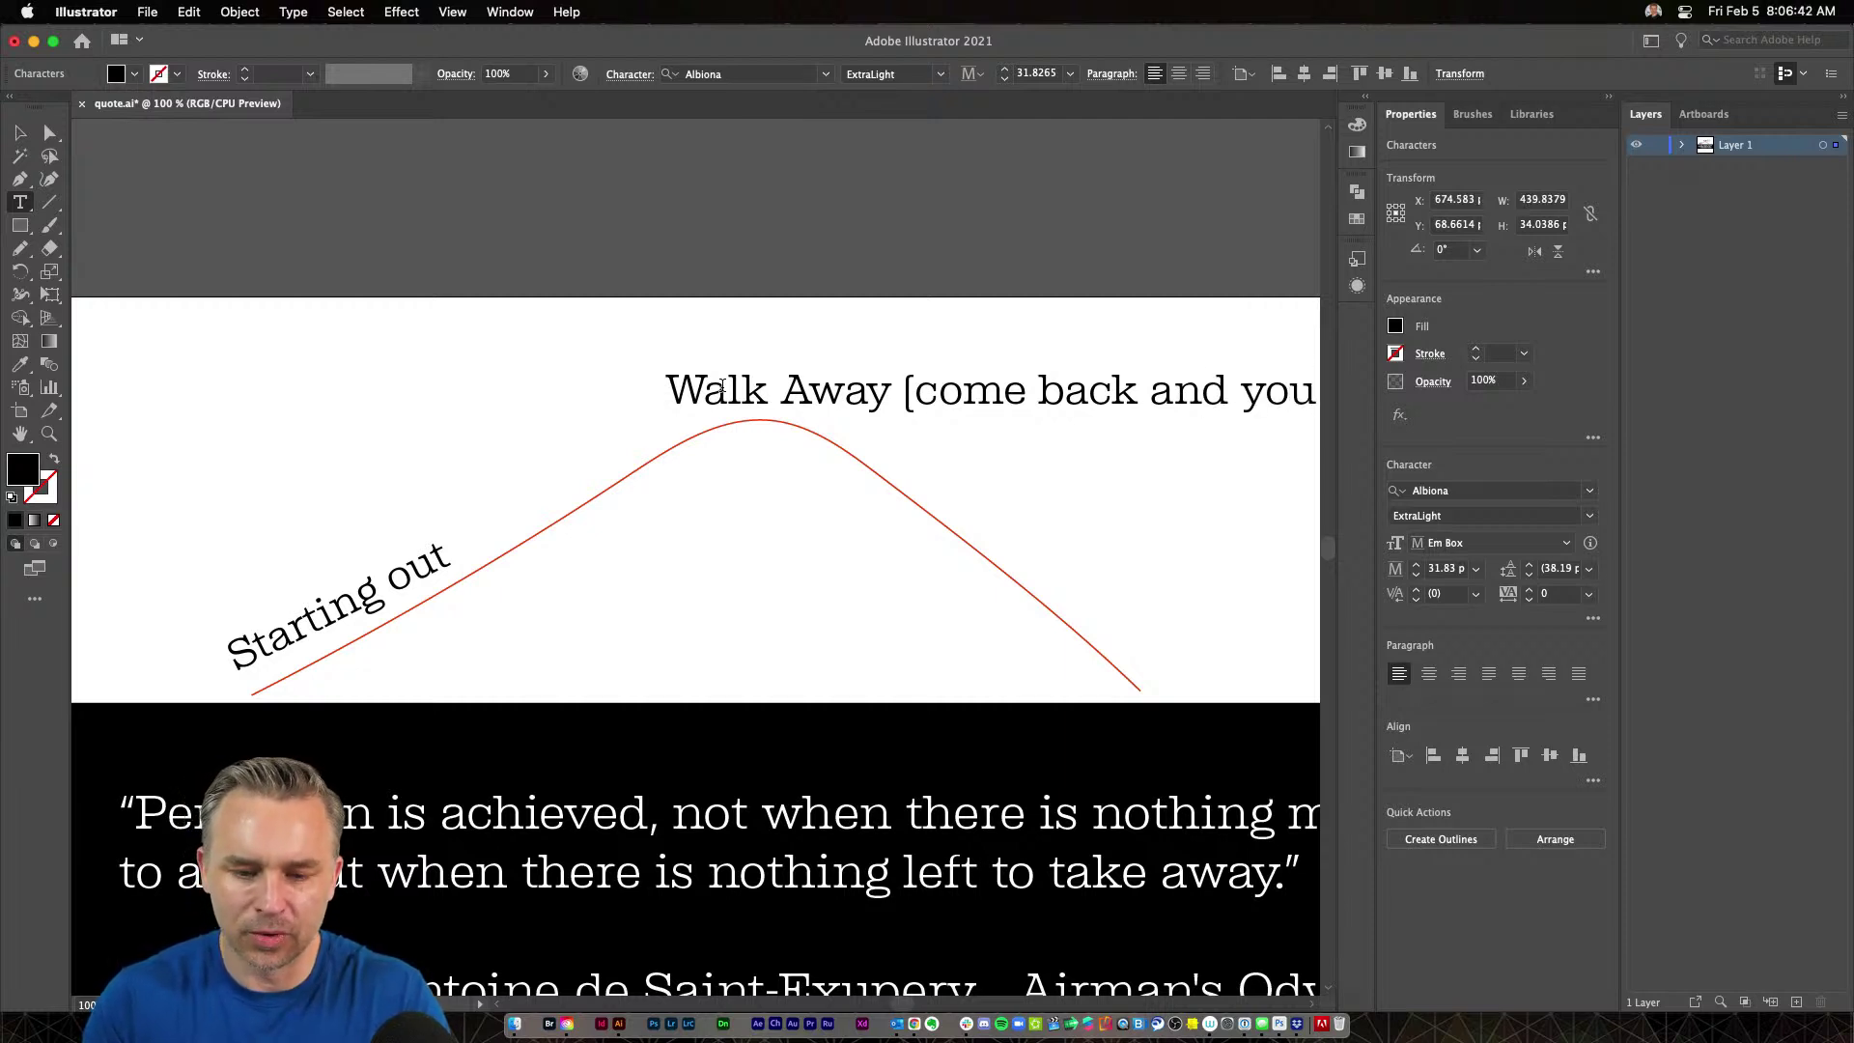
Break the bracketed phrase onto a second line and delete it, leaving only "Walk Away" in the label
{"action": "left_click", "coordinate": [899, 400]}
{"action": "key", "text": "Return"}
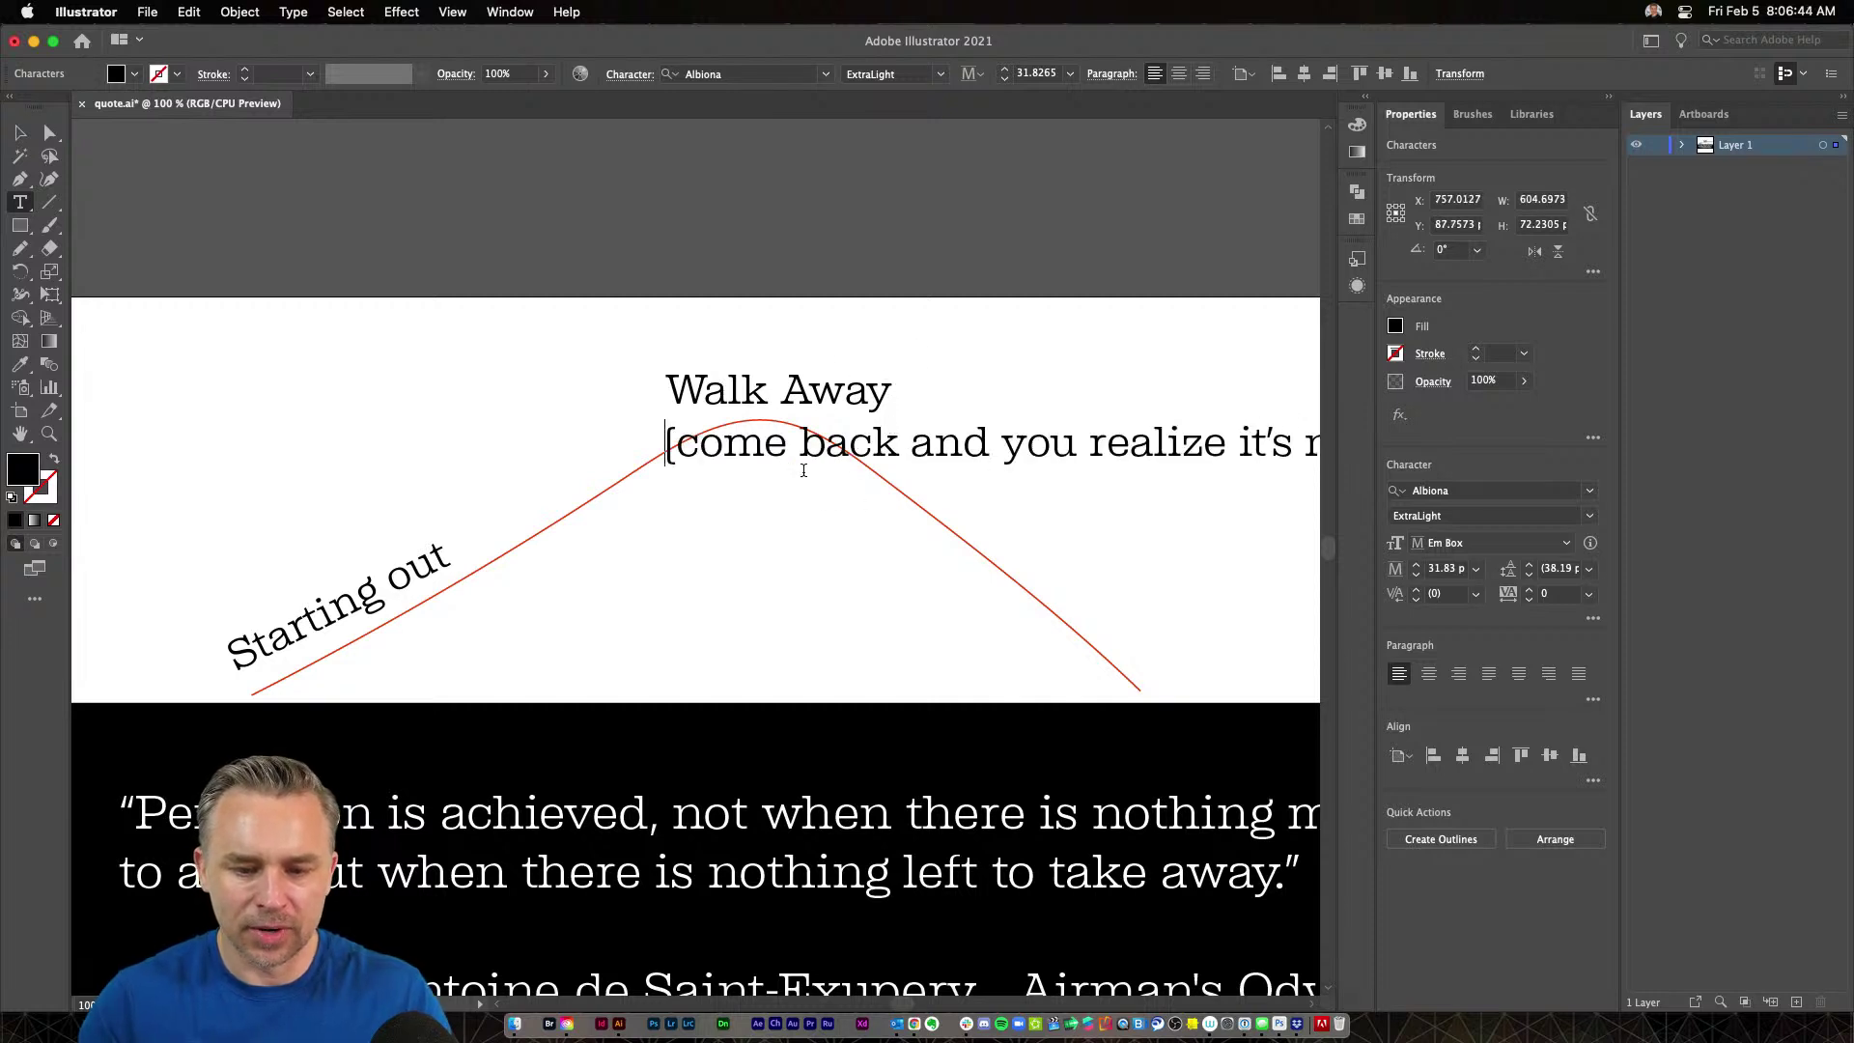
{"action": "left_click_drag", "start_coordinate": [667, 445], "coordinate": [1197, 459]}
{"action": "left_click", "coordinate": [667, 453]}
{"action": "key", "text": "BackSpace"}
{"action": "key", "text": "BackSpace"}
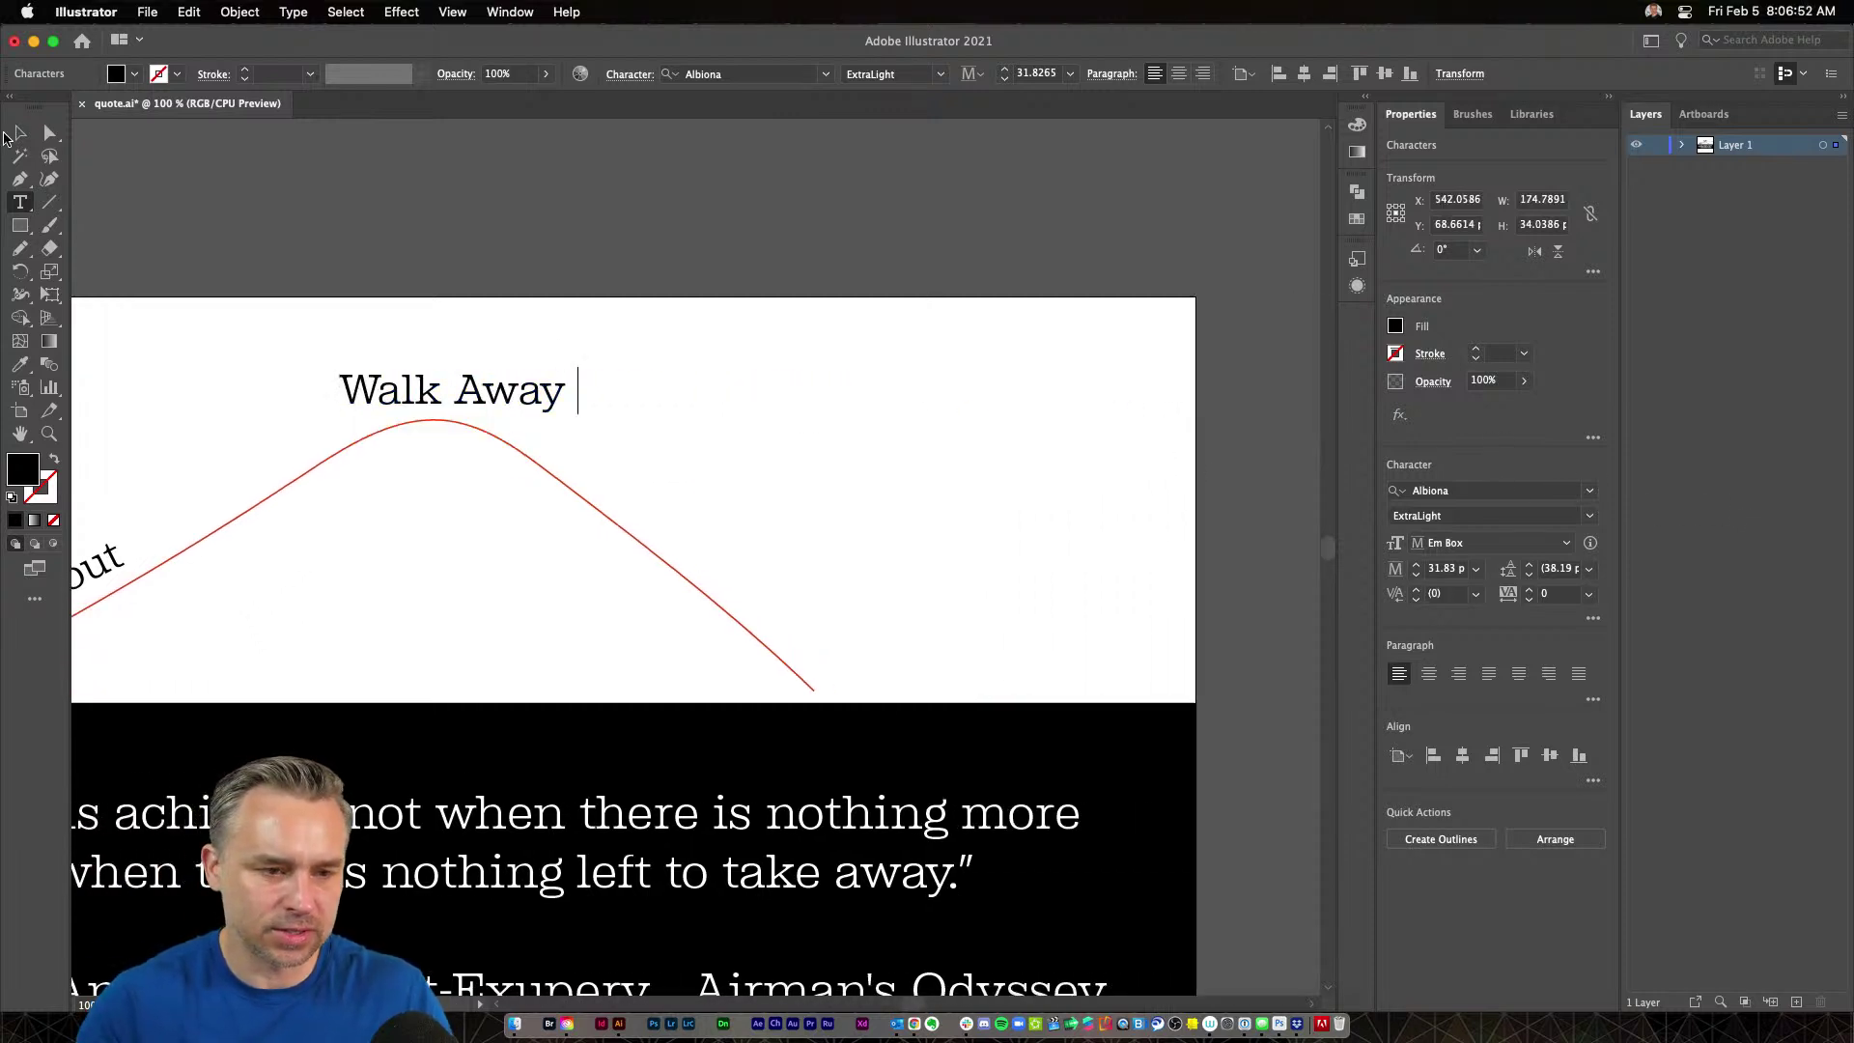
Move the "Walk Away" label to just before the curve's peak and replace its text with "take a break"
{"action": "left_click", "coordinate": [20, 132]}
{"action": "left_click_drag", "start_coordinate": [432, 390], "coordinate": [234, 406]}
{"action": "double_click", "coordinate": [262, 410]}
{"action": "key", "text": "super+a"}
{"action": "type", "text": "take a break"}
{"action": "key", "text": "Escape"}
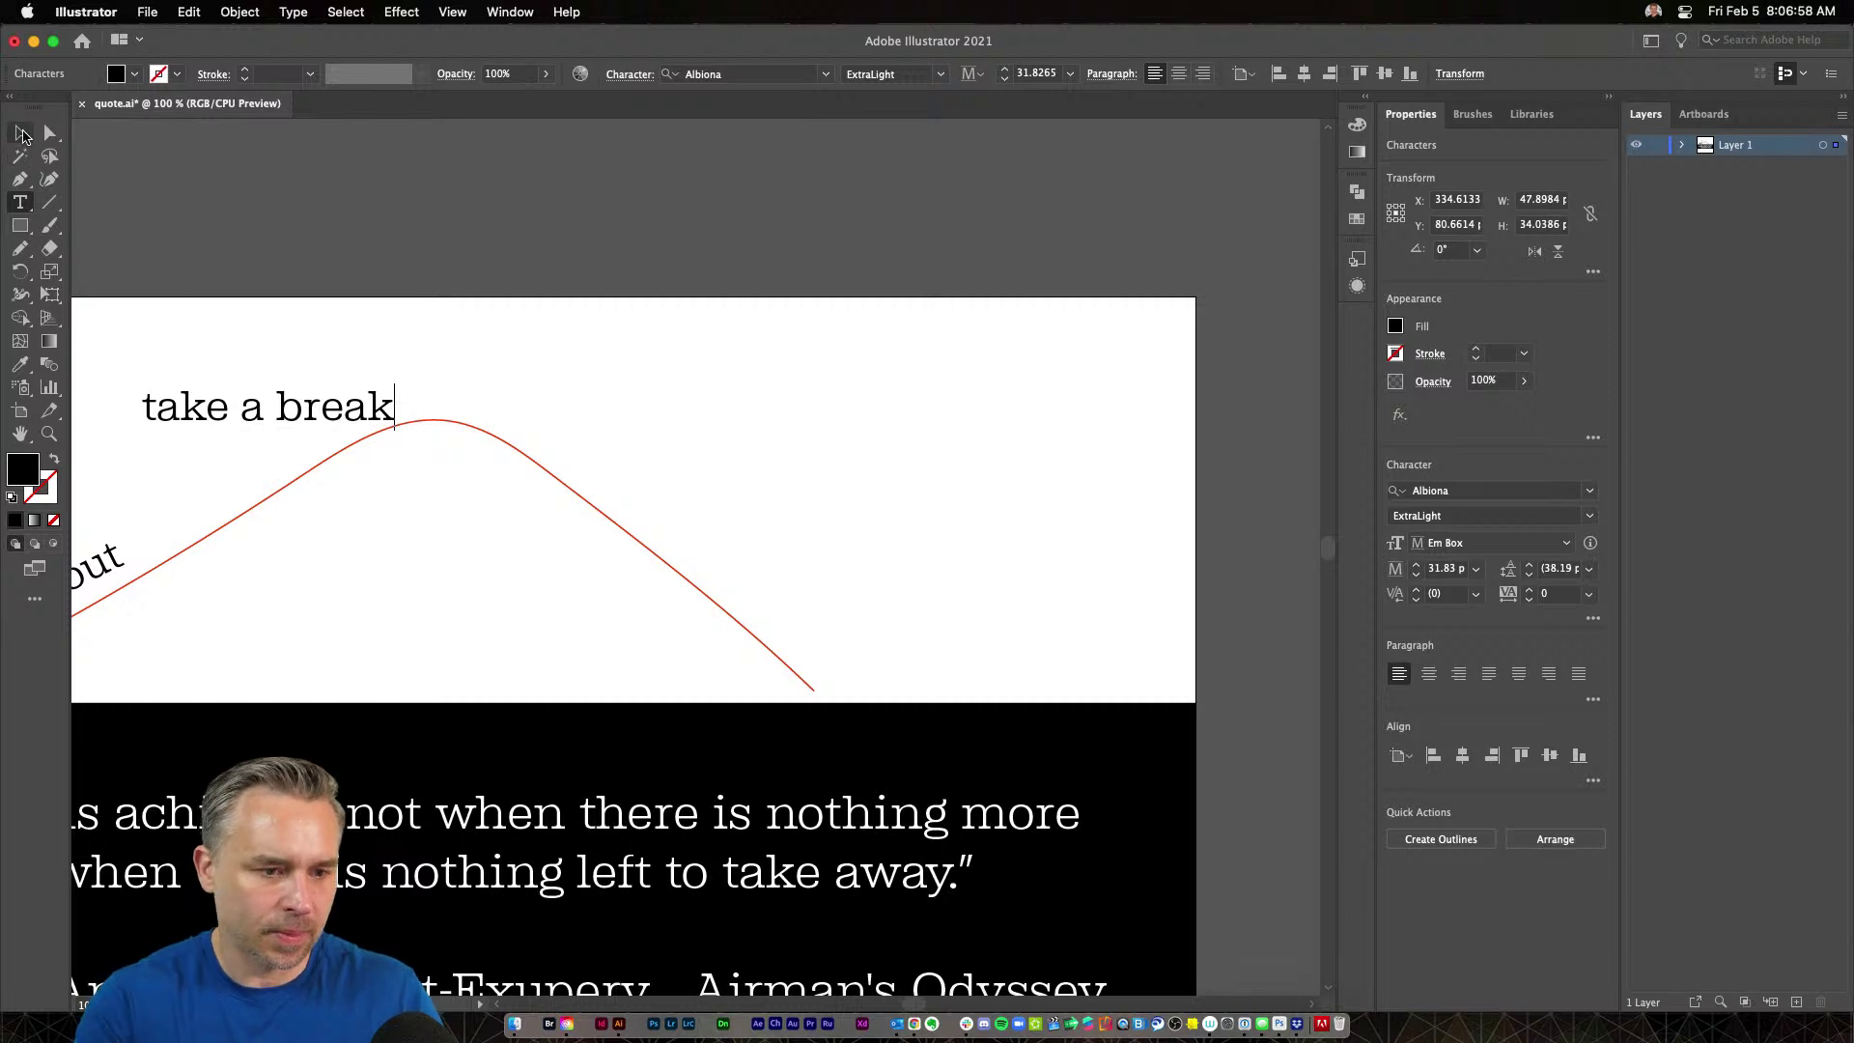
Copy the "take a break" label to the start of the falling slope and retype it as "realize all the unneccssary elements"
{"action": "left_click_drag", "start_coordinate": [252, 412], "coordinate": [615, 451]}
{"action": "double_click", "coordinate": [615, 451]}
{"action": "key", "text": "super+a"}
{"action": "type", "text": "re"}
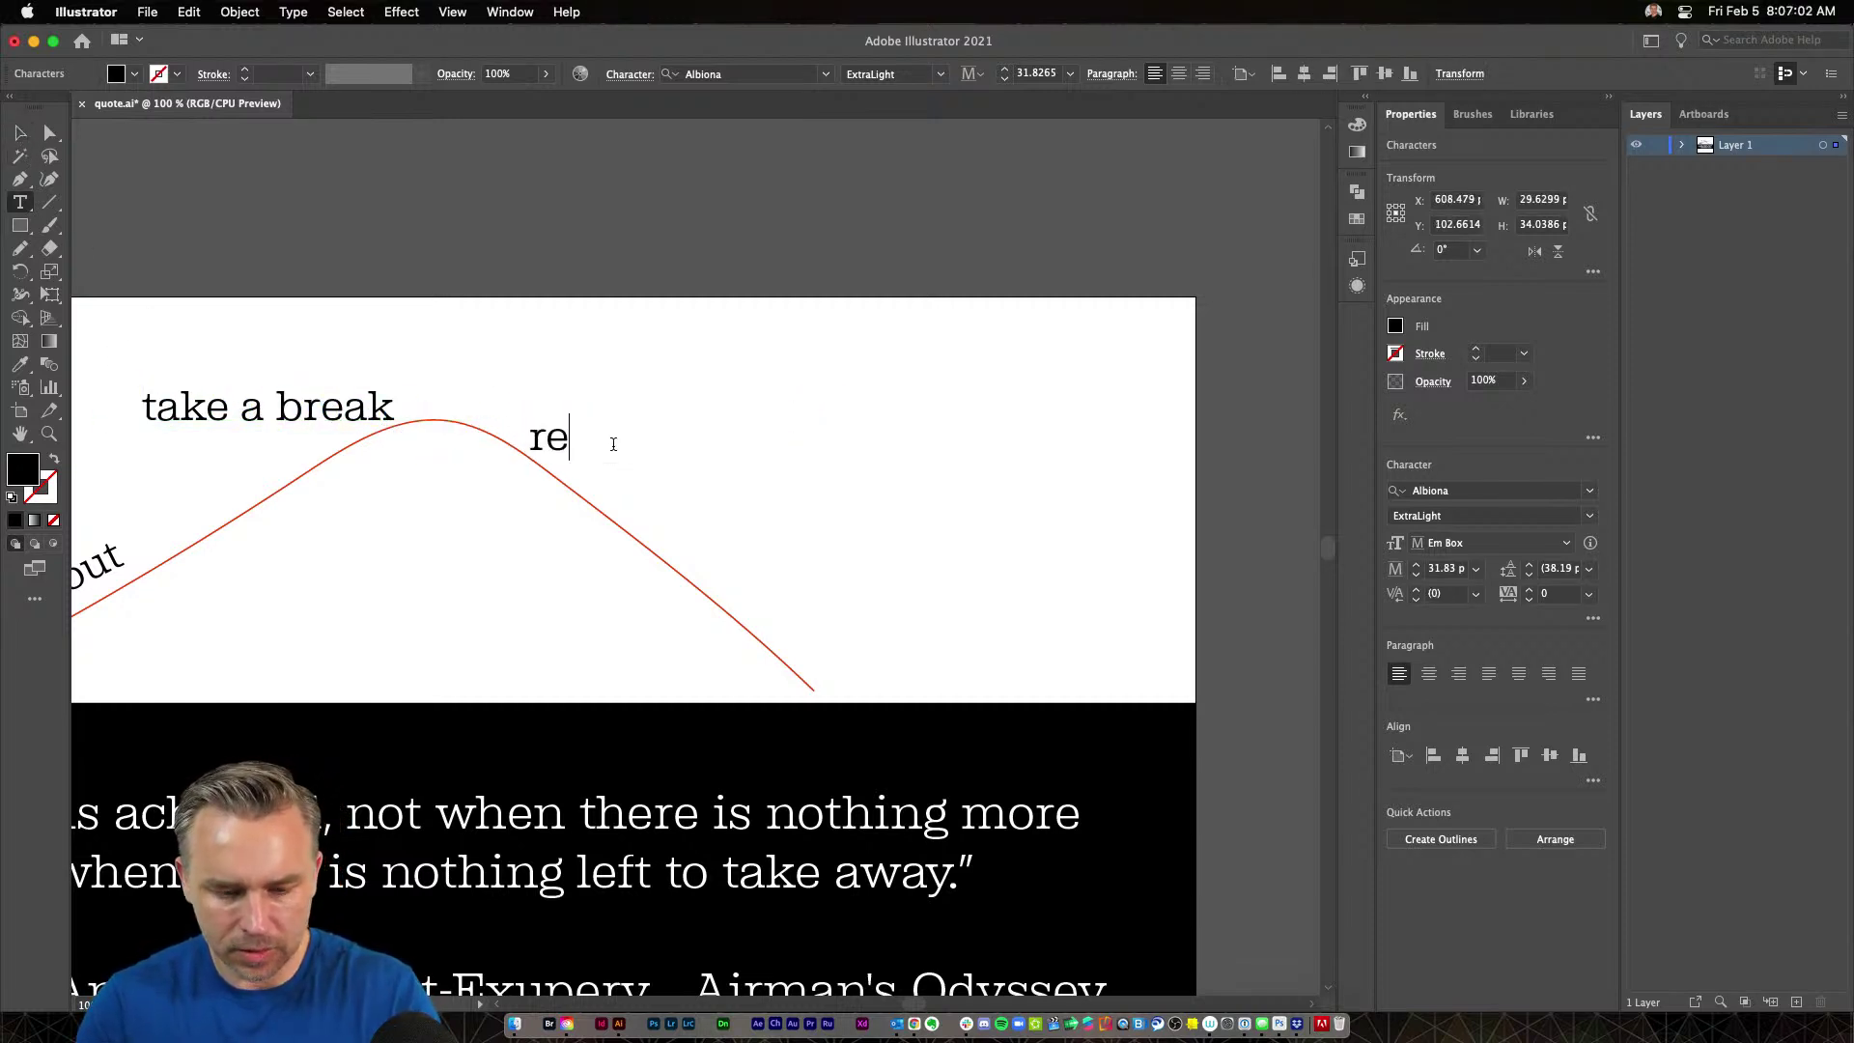
{"action": "type", "text": "alise"}
{"action": "key", "text": "BackSpace"}
{"action": "key", "text": "BackSpace"}
{"action": "type", "text": "ze "}
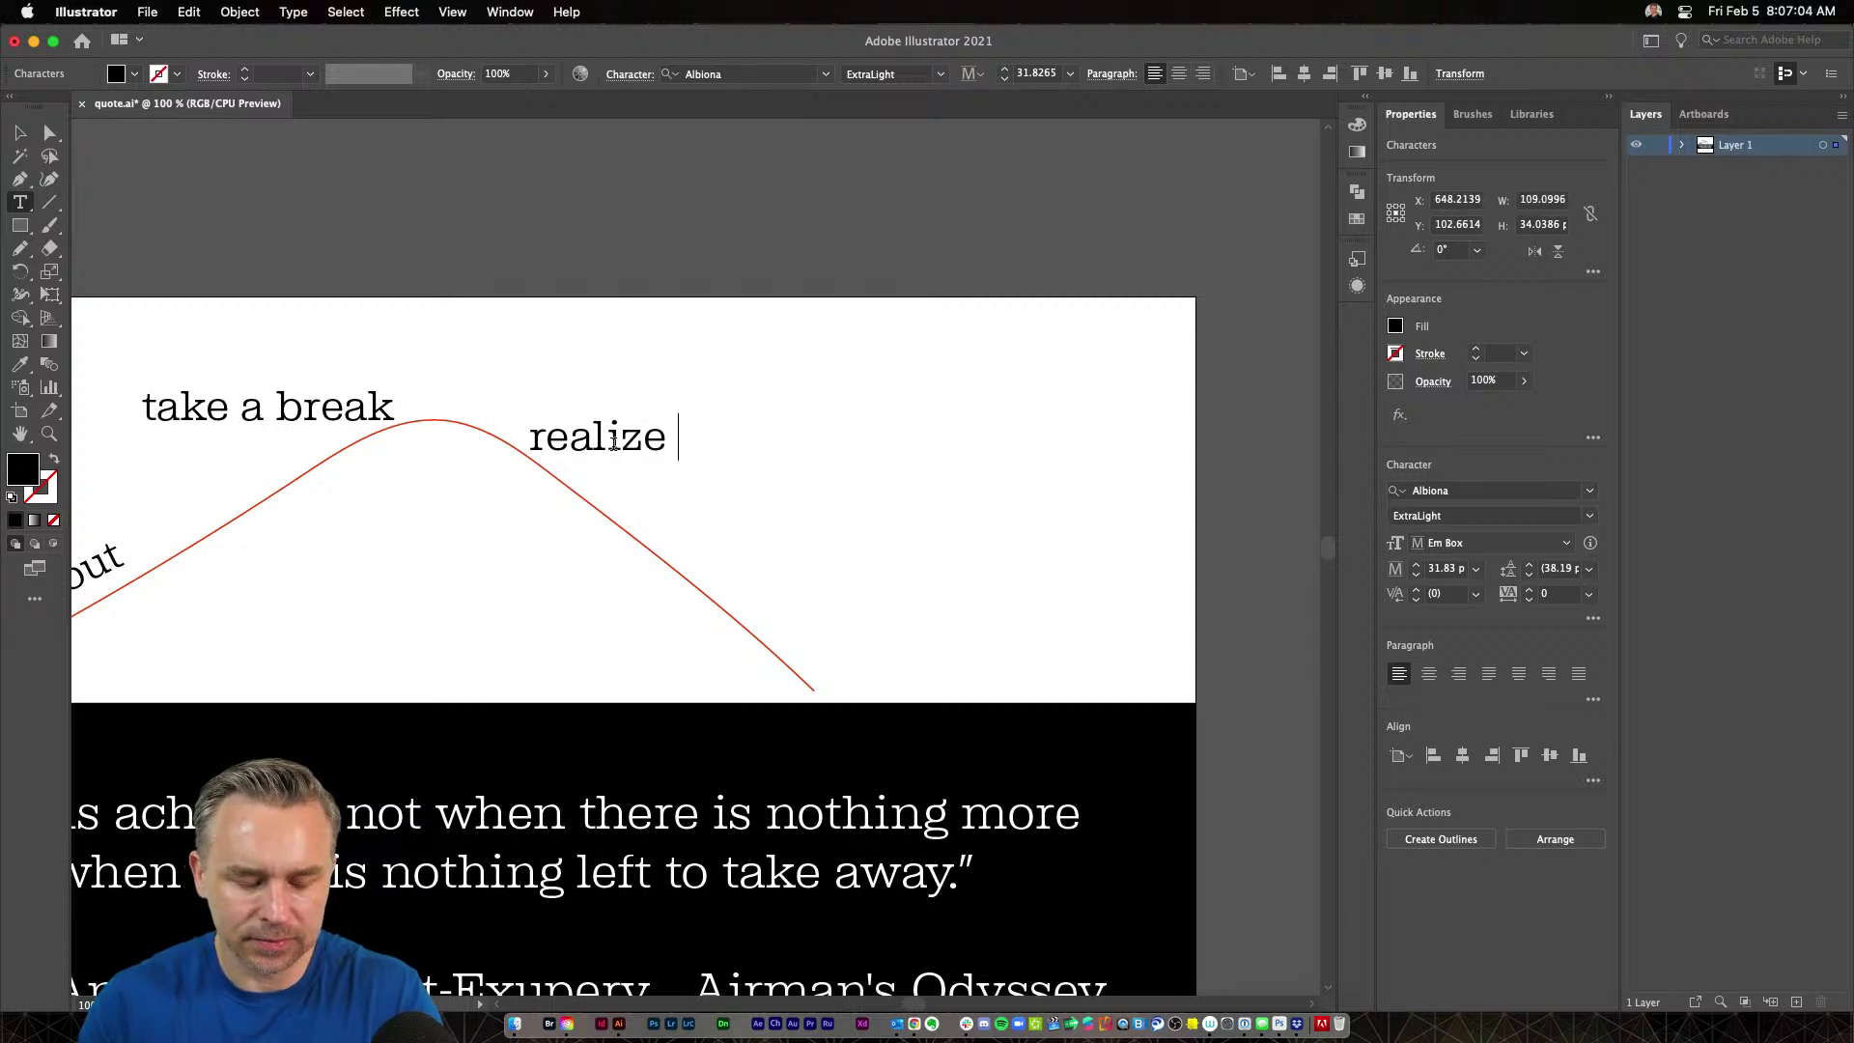
{"action": "type", "text": "all the unneccssary elements"}
{"action": "left_click", "coordinate": [19, 133]}
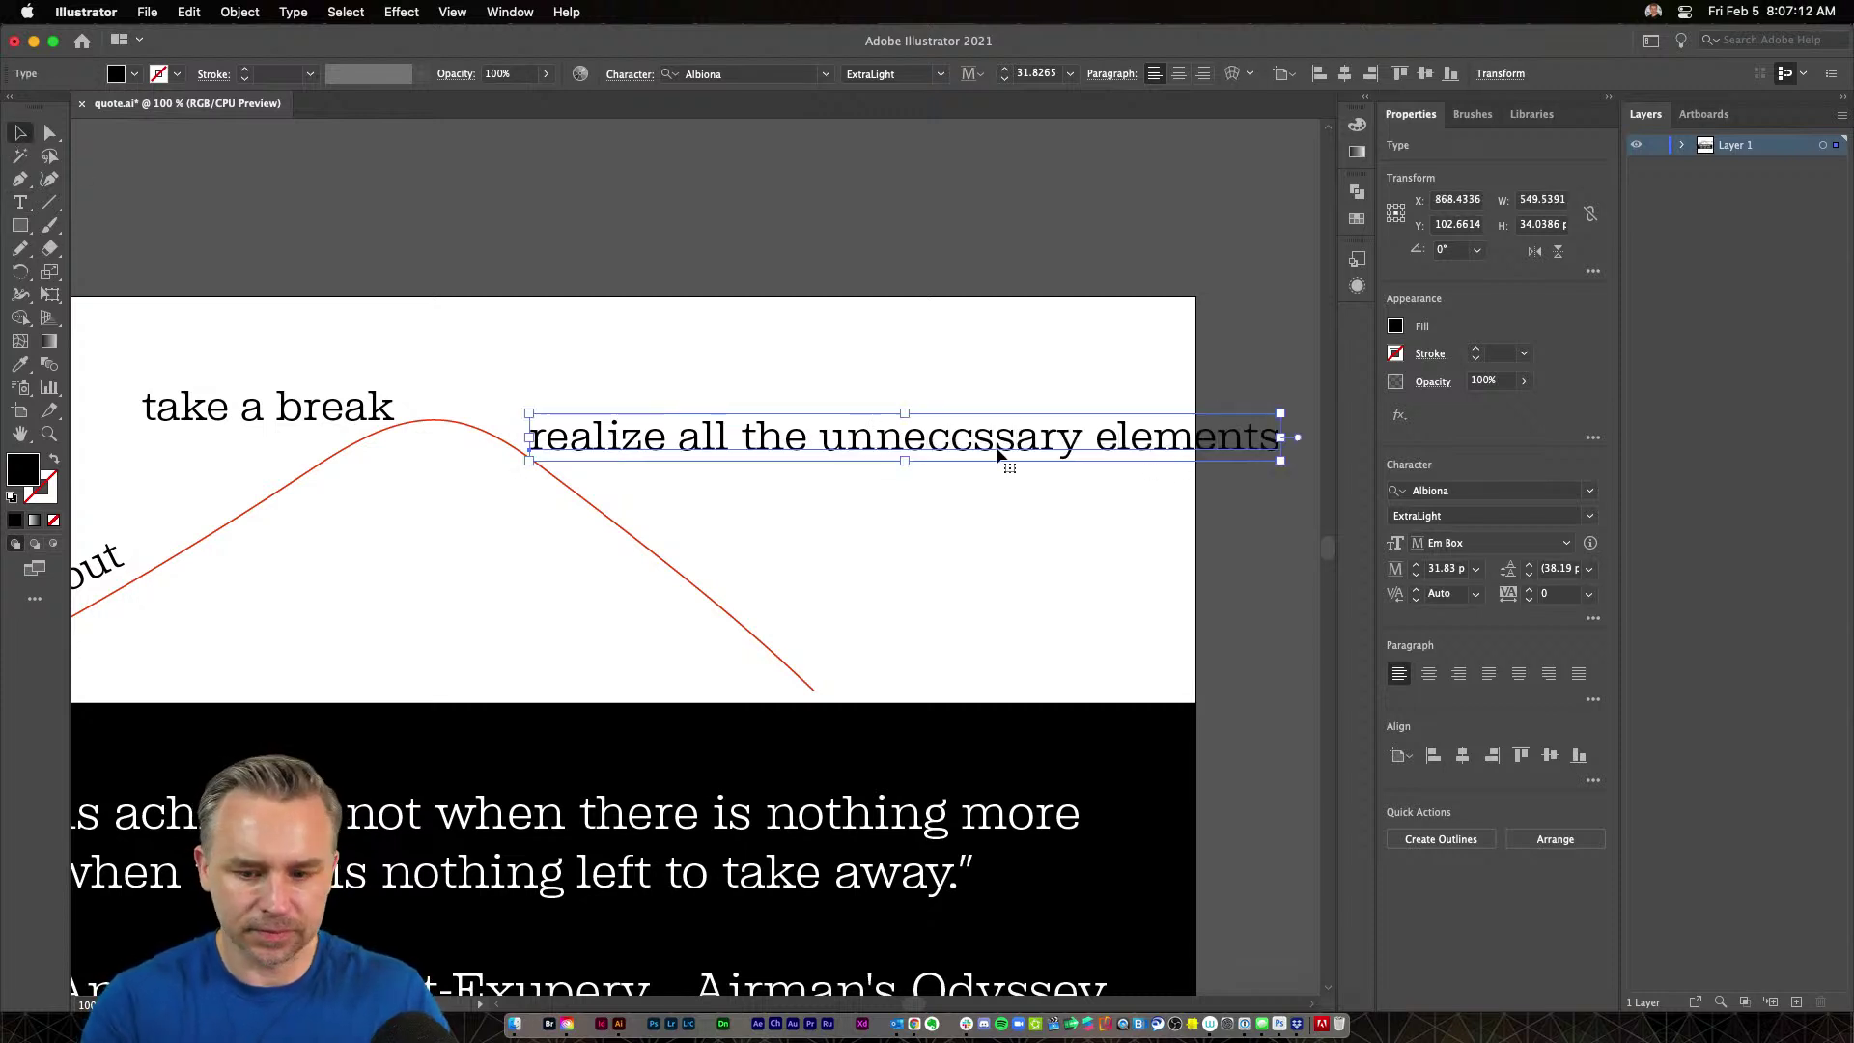
Scale the "realize all the unneccssary elements" label down to about 17 pt and place it beside the start of the falling slope
{"action": "left_click_drag", "start_coordinate": [1282, 463], "coordinate": [933, 438]}
{"action": "left_click_drag", "start_coordinate": [632, 441], "coordinate": [653, 455]}
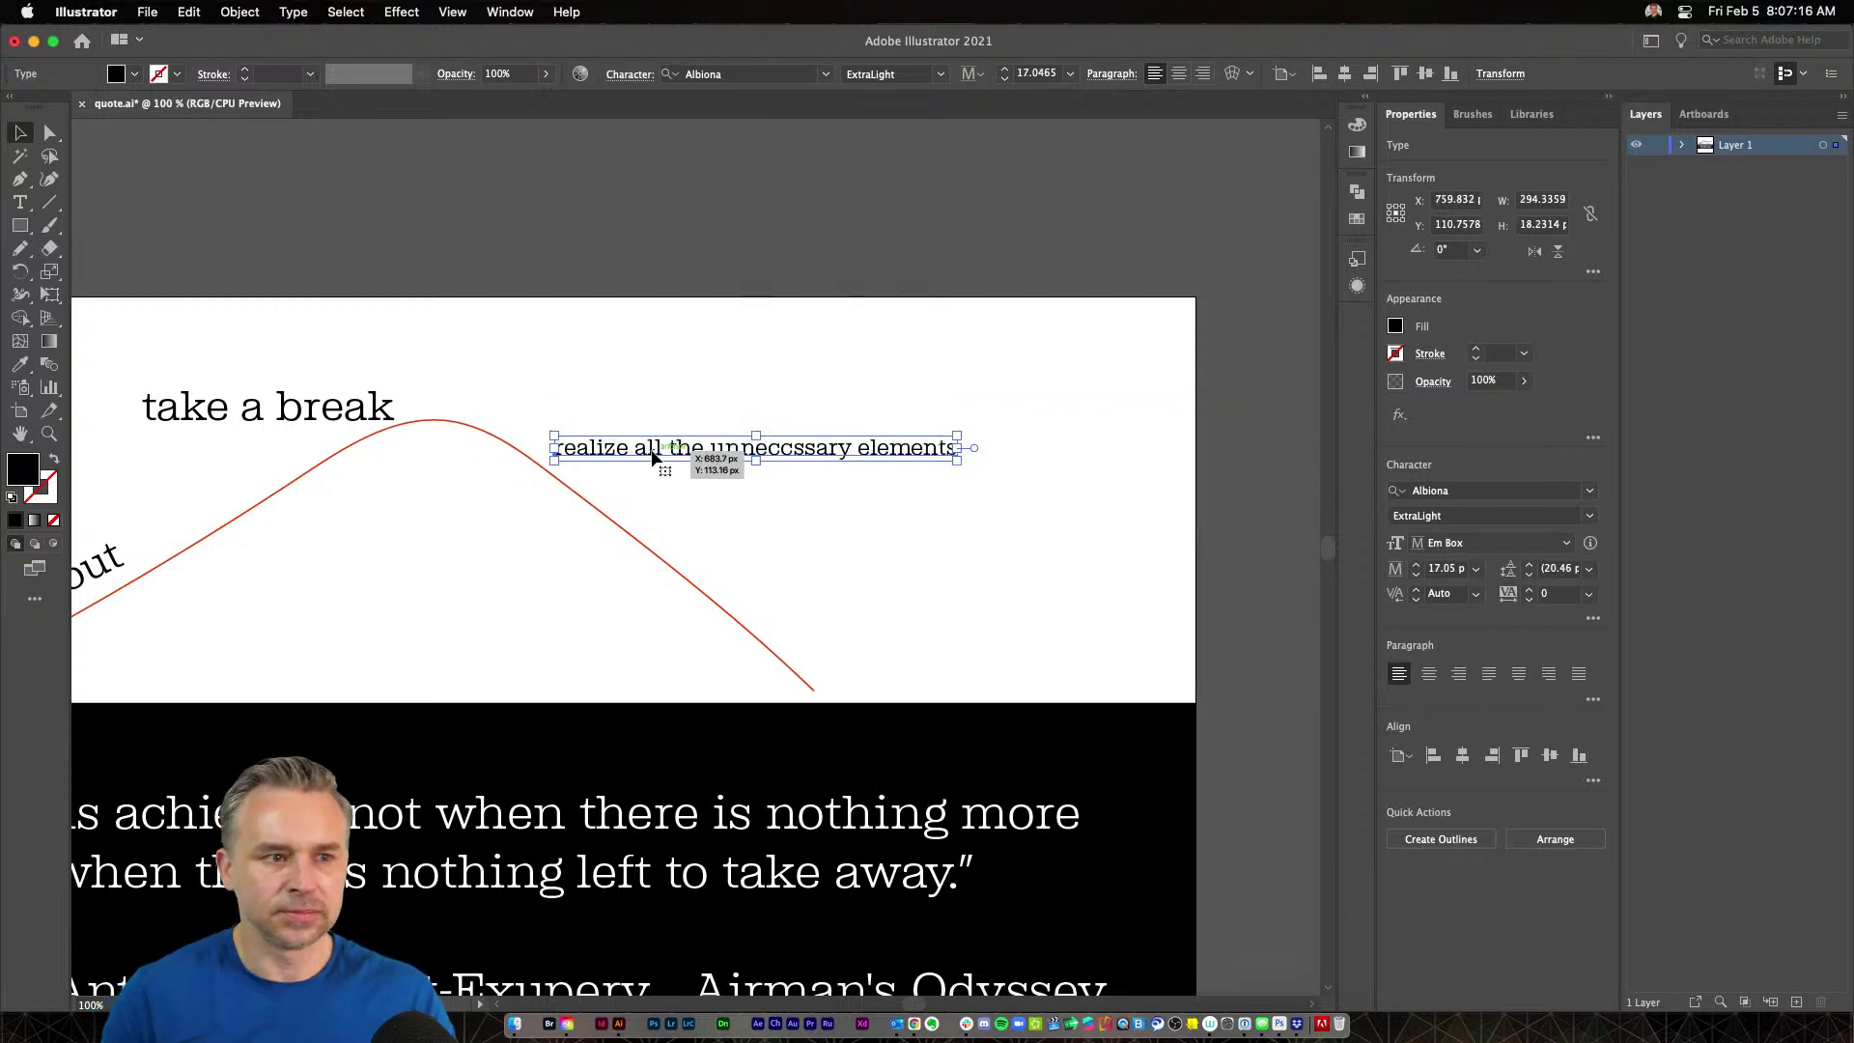
{"action": "left_click_drag", "start_coordinate": [624, 603], "coordinate": [715, 603]}
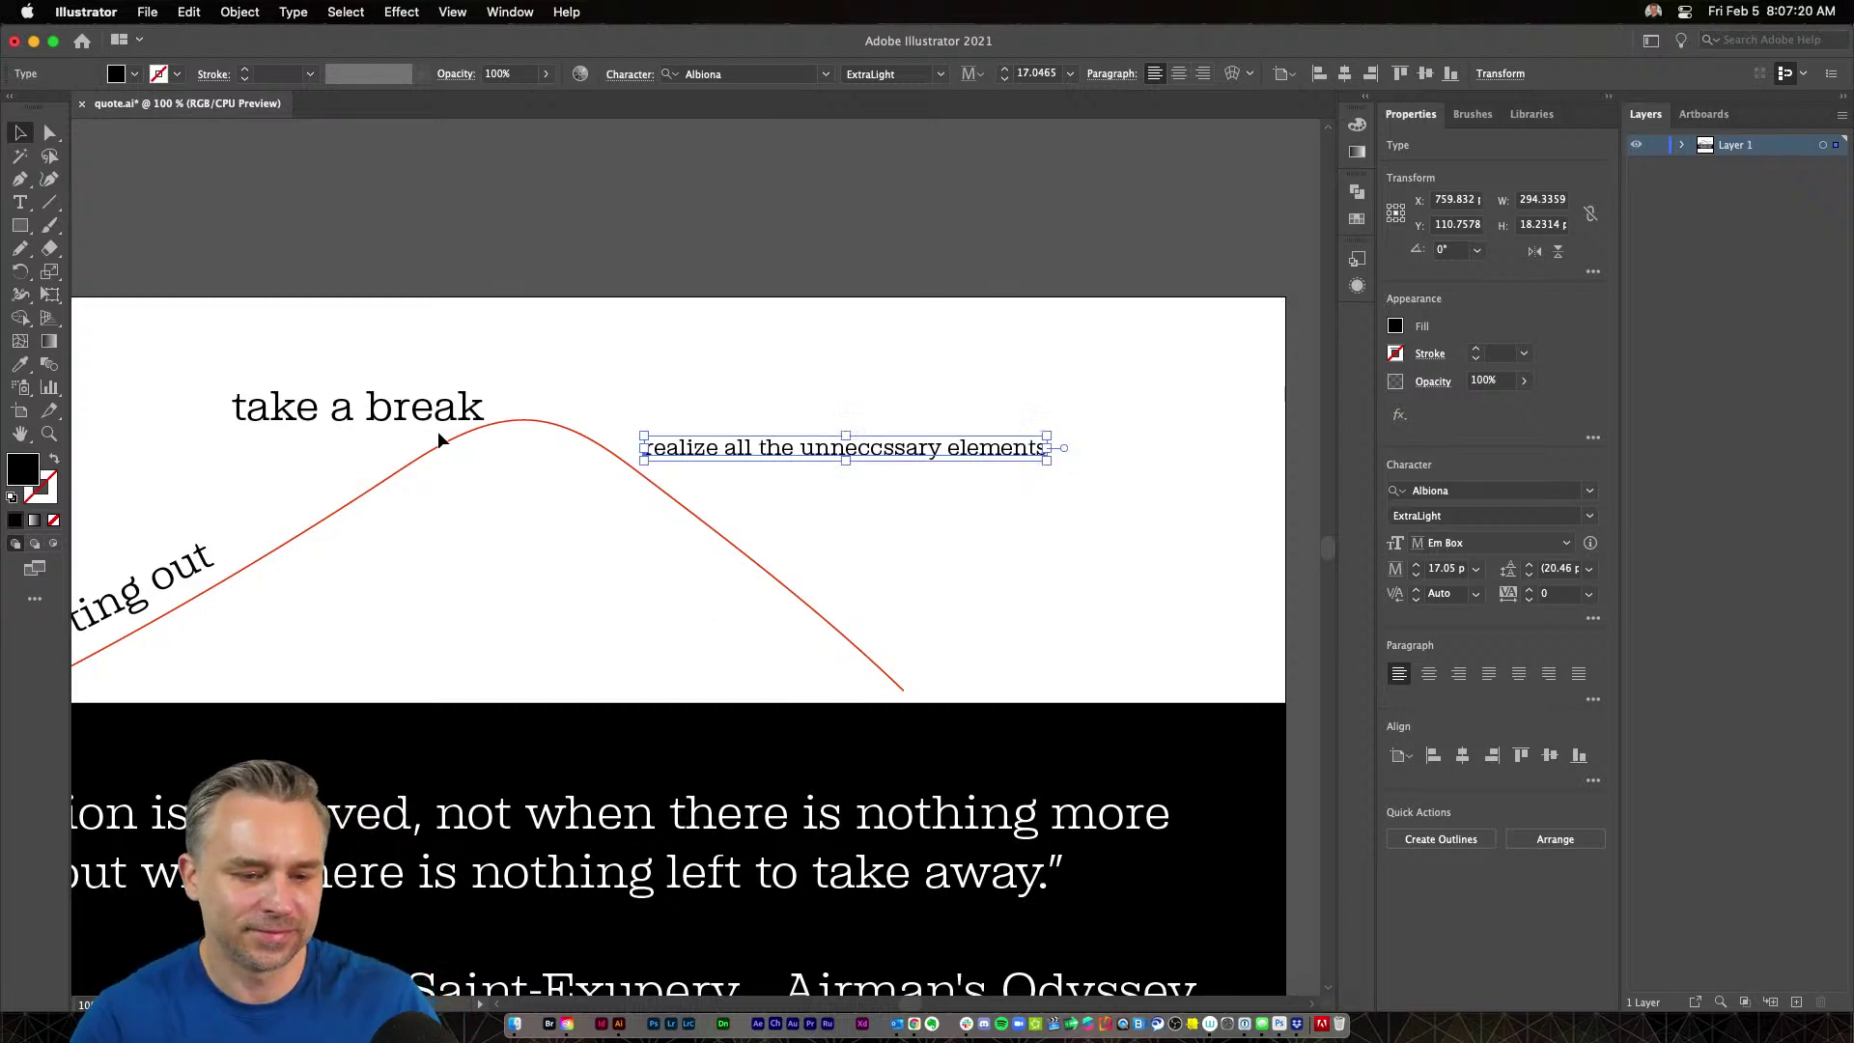
Copy the "take a break" label to the curve's lower end and retype it as "Final design", starting a bracketed second line
{"action": "left_click_drag", "start_coordinate": [406, 410], "coordinate": [942, 626]}
{"action": "left_click_drag", "start_coordinate": [811, 404], "coordinate": [956, 629]}
{"action": "key", "text": "super+equal"}
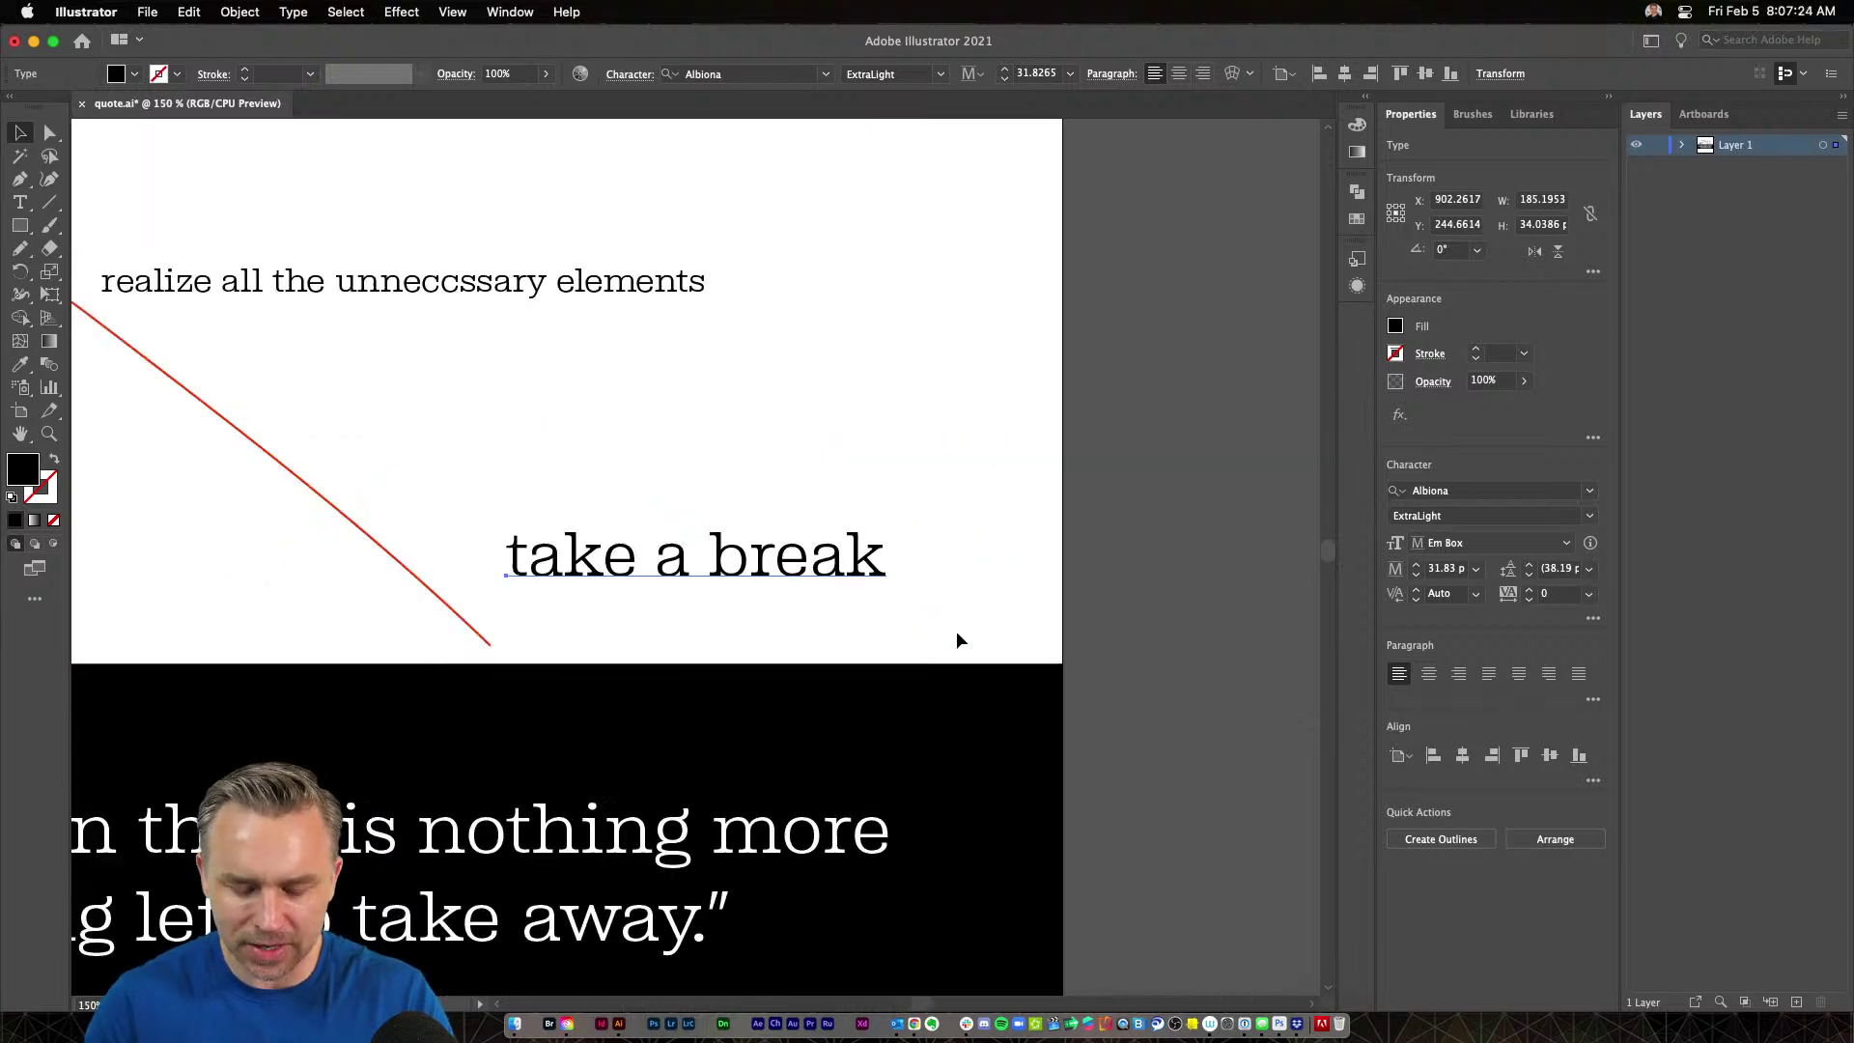
{"action": "double_click", "coordinate": [695, 553]}
{"action": "key", "text": "super+a"}
{"action": "type", "text": "Final desig"}
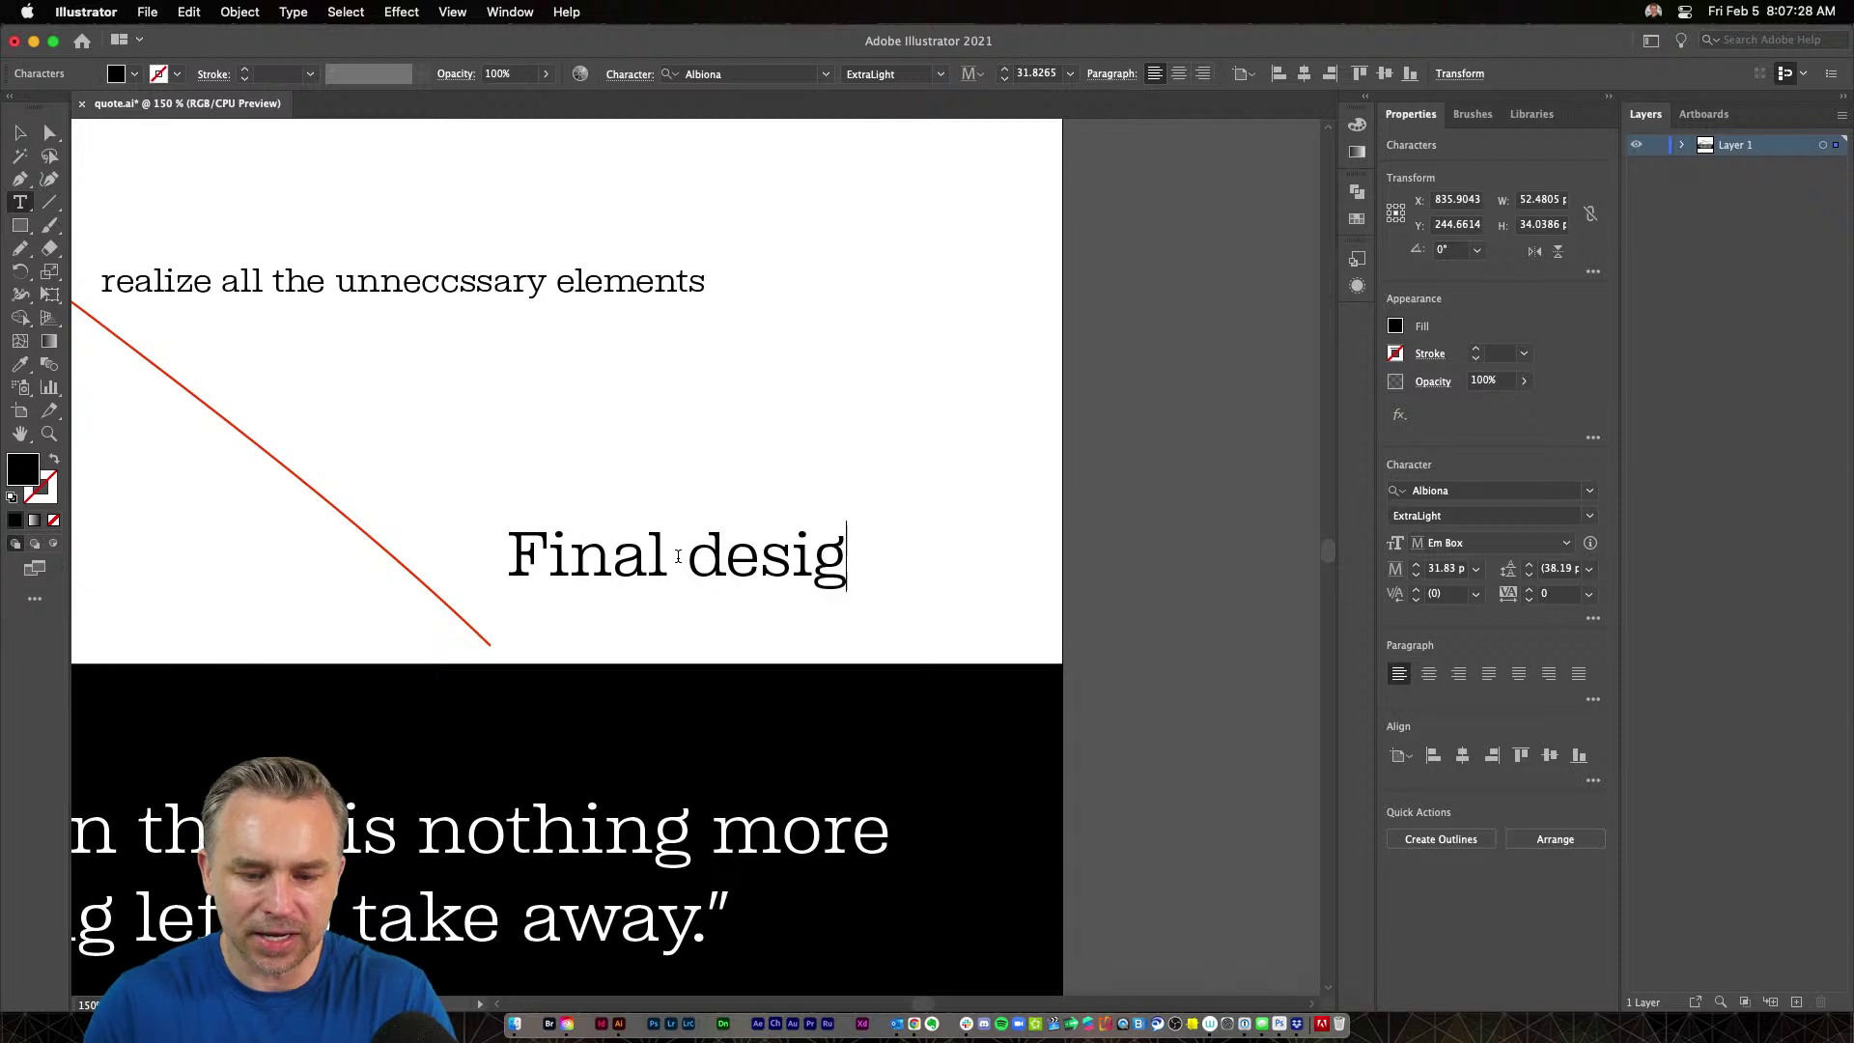
{"action": "type", "text": "n("}
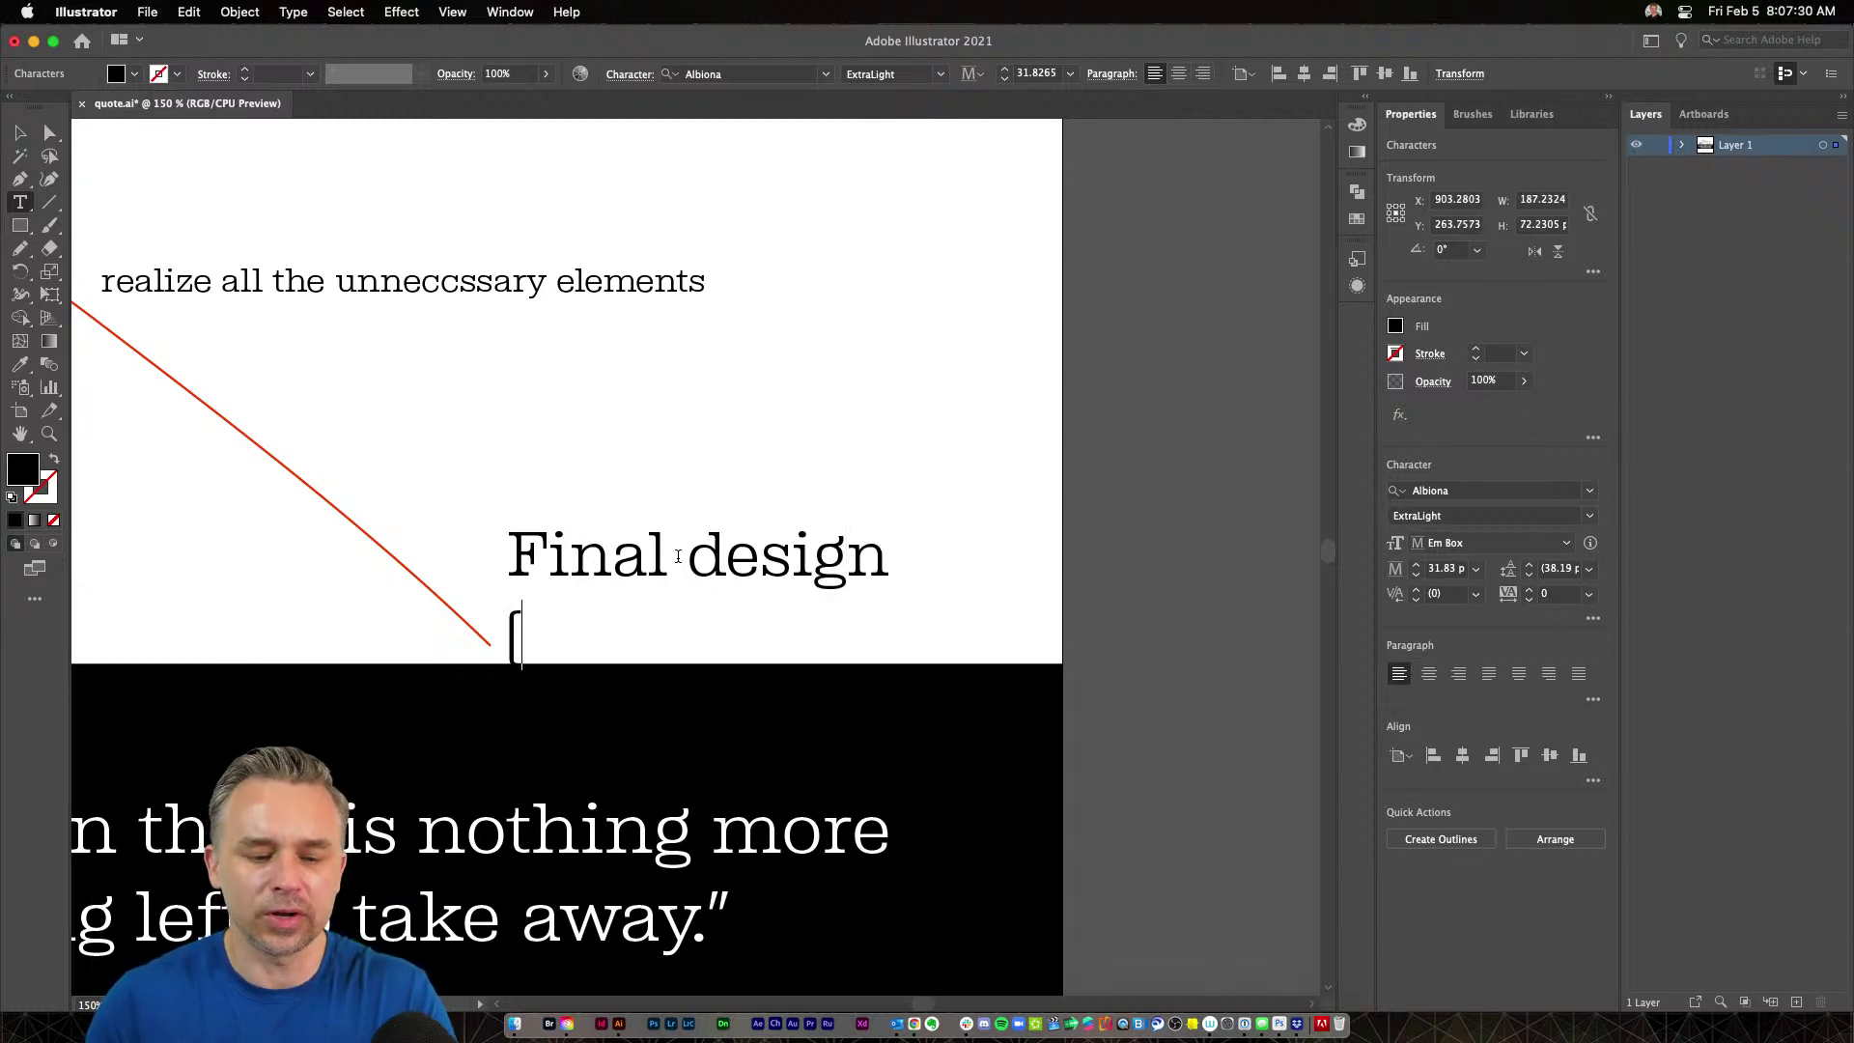
Complete the second line of the "Final design" label as "[back where you started?]"
{"action": "type", "text": "bakc"}
{"action": "key", "text": "BackSpace"}
{"action": "key", "text": "BackSpace"}
{"action": "key", "text": "BackSpace"}
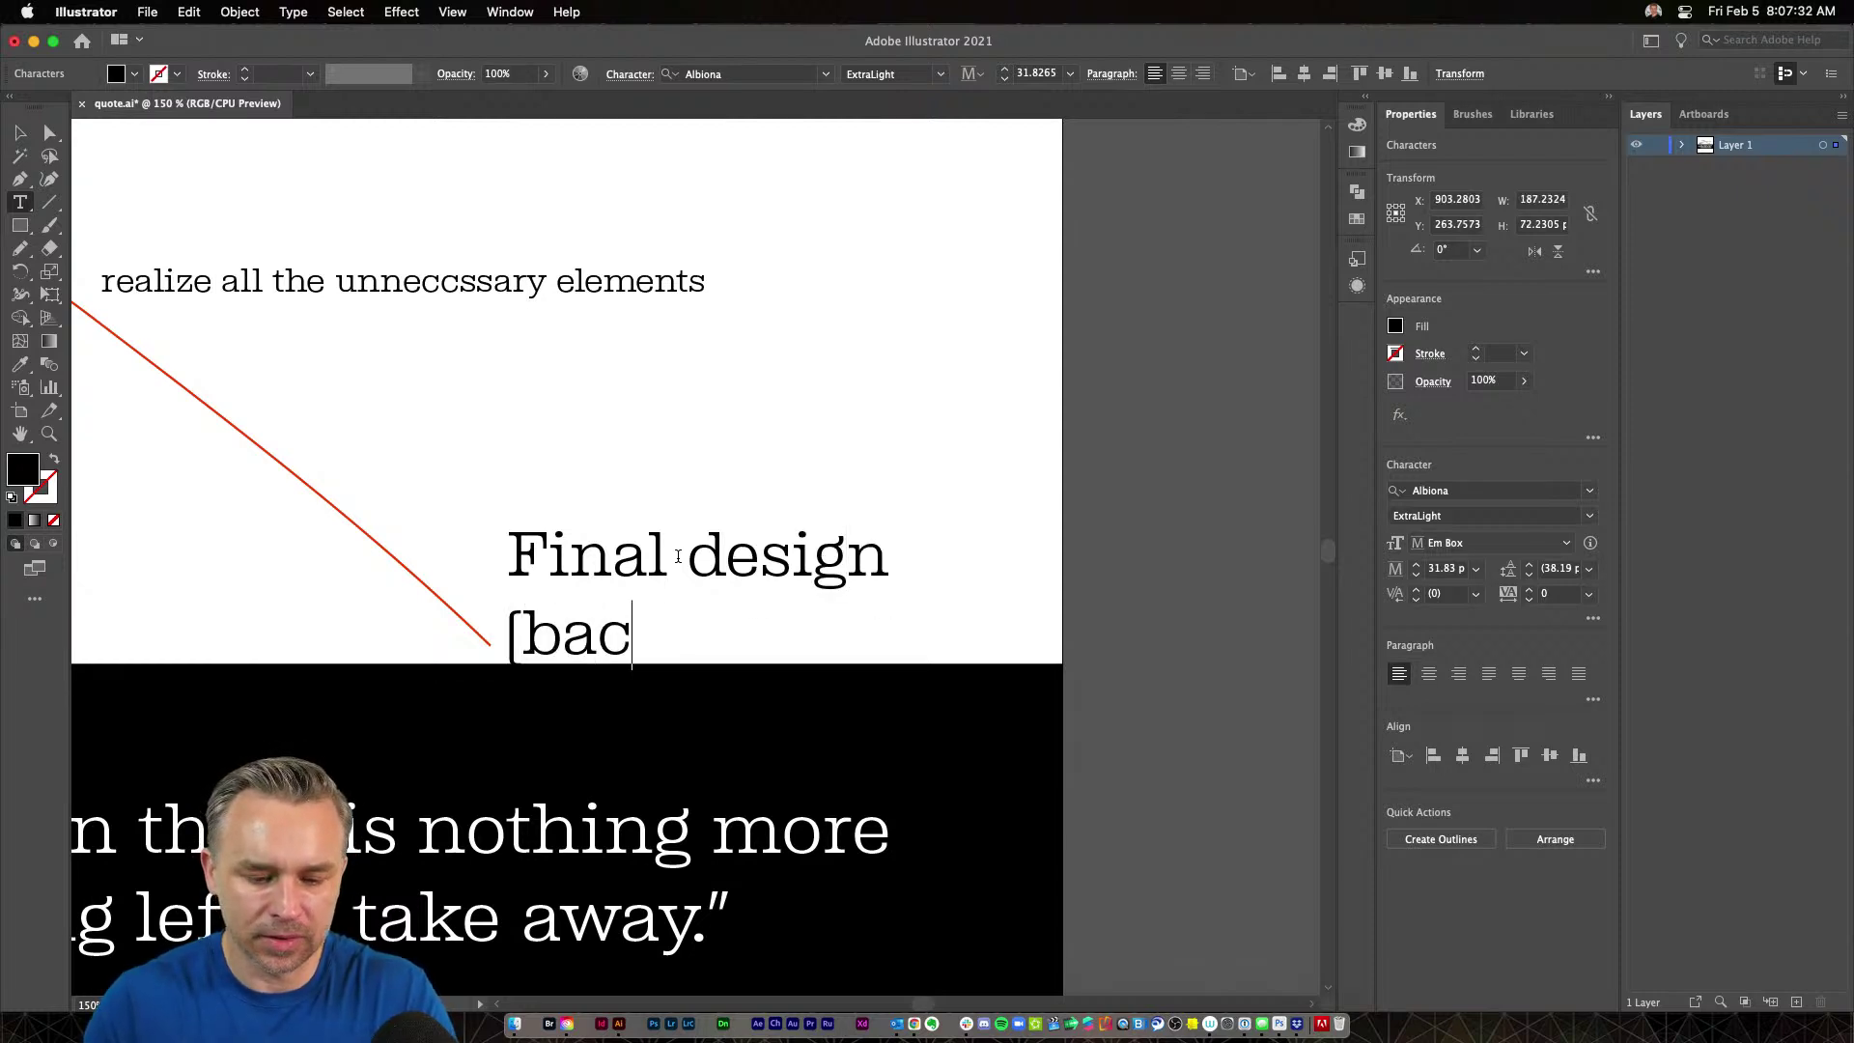
{"action": "type", "text": "ck wehre"}
{"action": "key", "text": "BackSpace"}
{"action": "key", "text": "BackSpace"}
{"action": "key", "text": "BackSpace"}
{"action": "key", "text": "BackSpace"}
{"action": "type", "text": "here you started?]"}
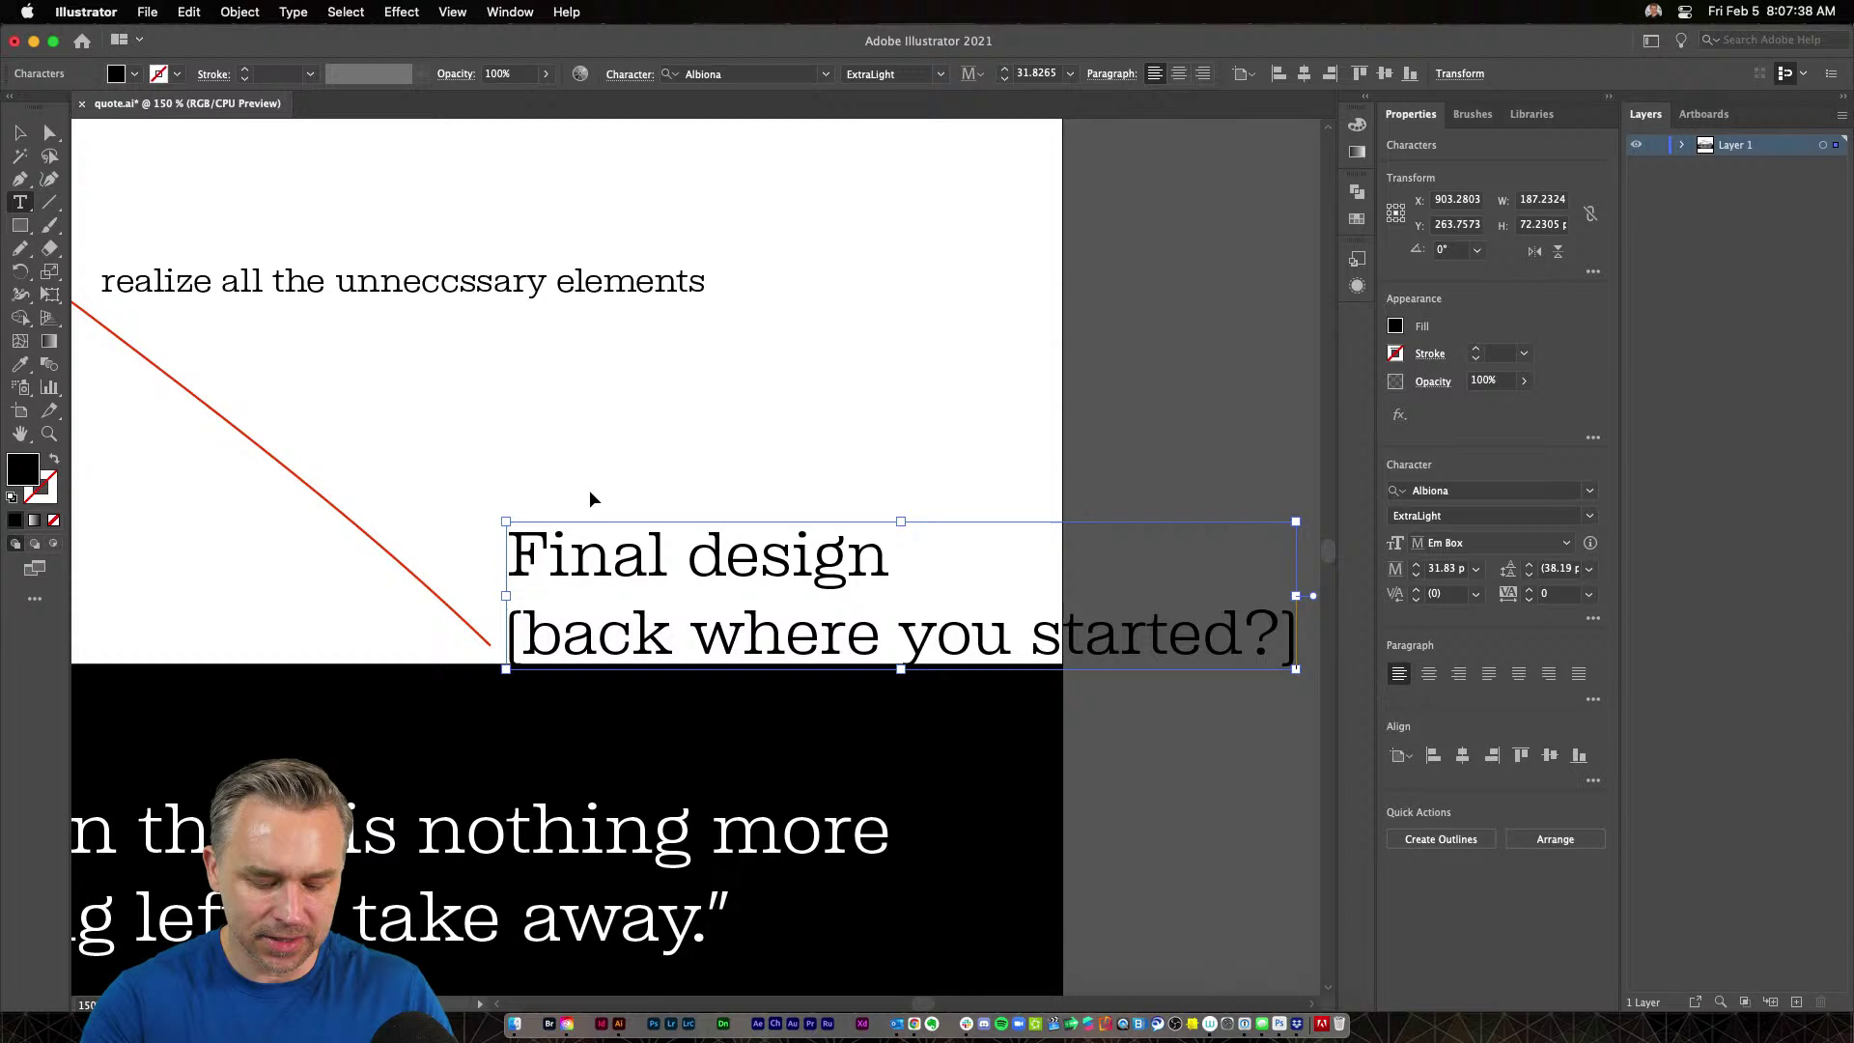
Reduce the text size of the whole two-line "Final design" label to 20 pt
{"action": "key", "text": "super+a"}
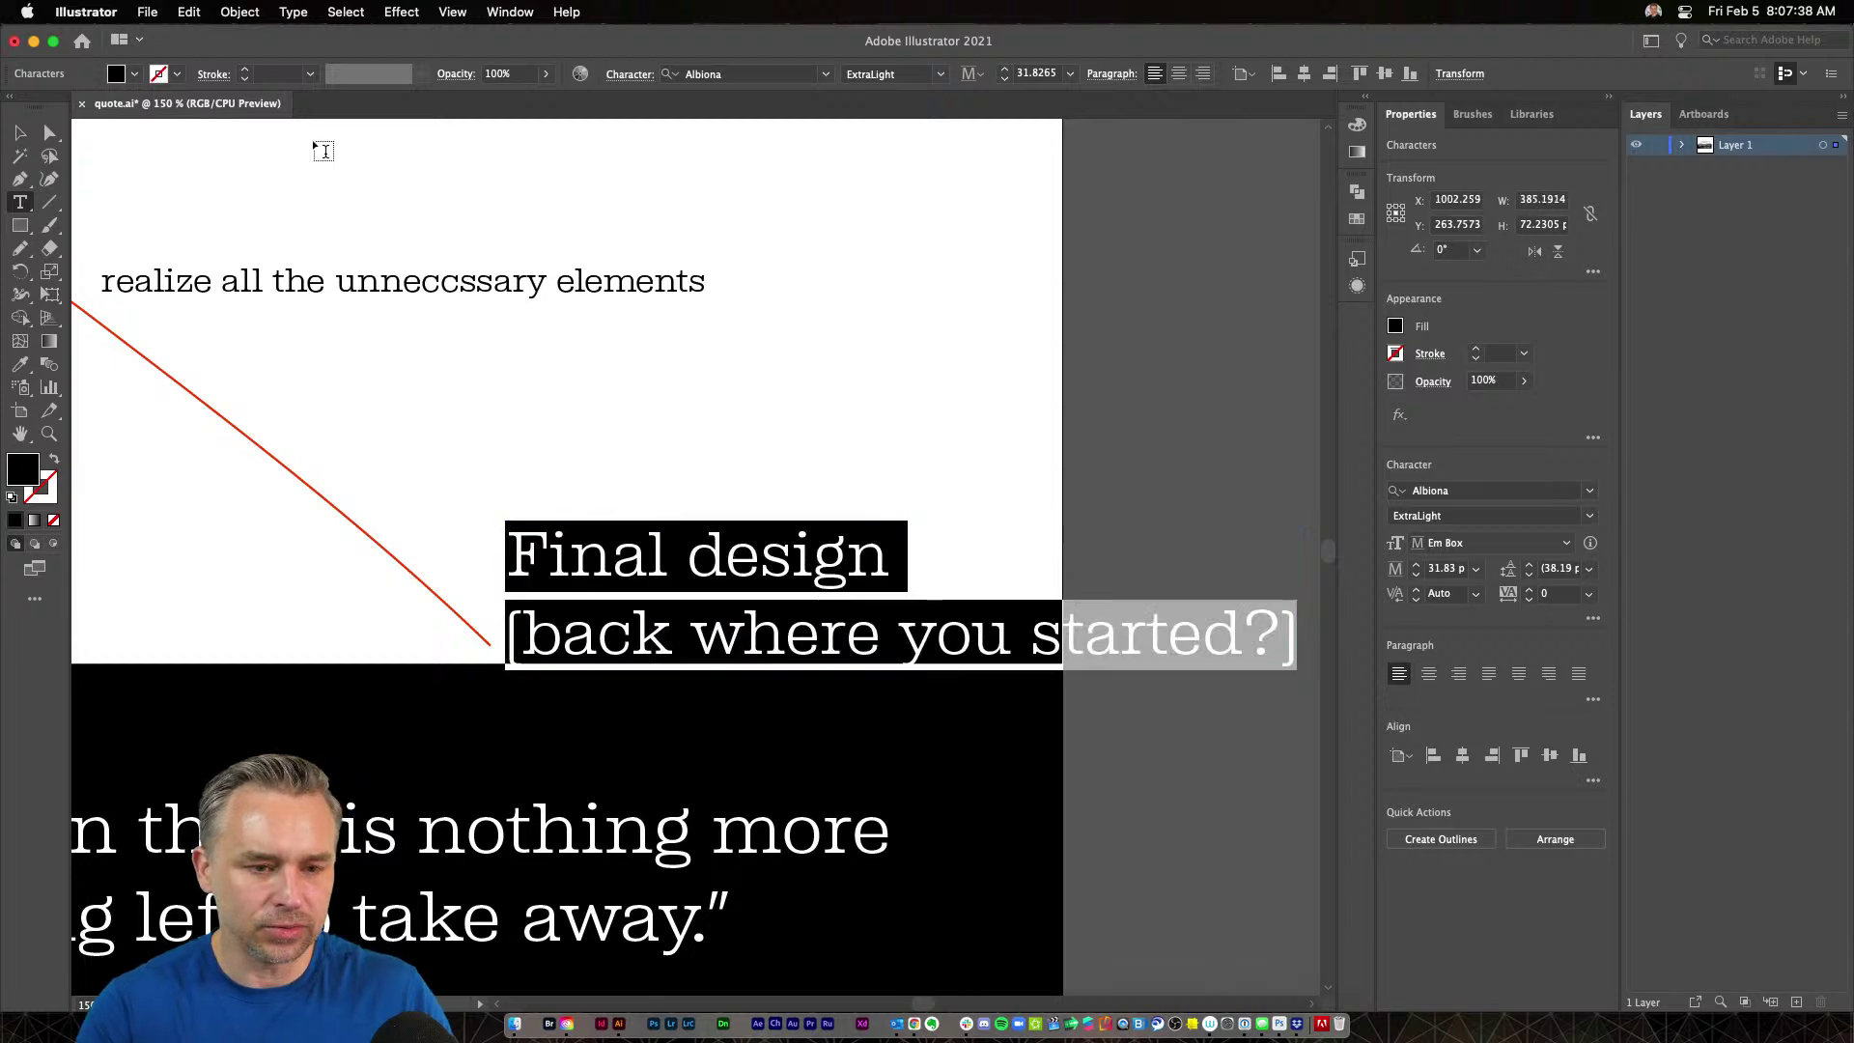
{"action": "left_click", "coordinate": [1415, 576]}
{"action": "left_click", "coordinate": [1415, 577]}
{"action": "left_click", "coordinate": [1415, 576]}
{"action": "left_click", "coordinate": [1415, 577]}
{"action": "left_click", "coordinate": [19, 133]}
{"action": "left_click_drag", "start_coordinate": [280, 190], "coordinate": [747, 265]}
{"action": "left_click", "coordinate": [1074, 642]}
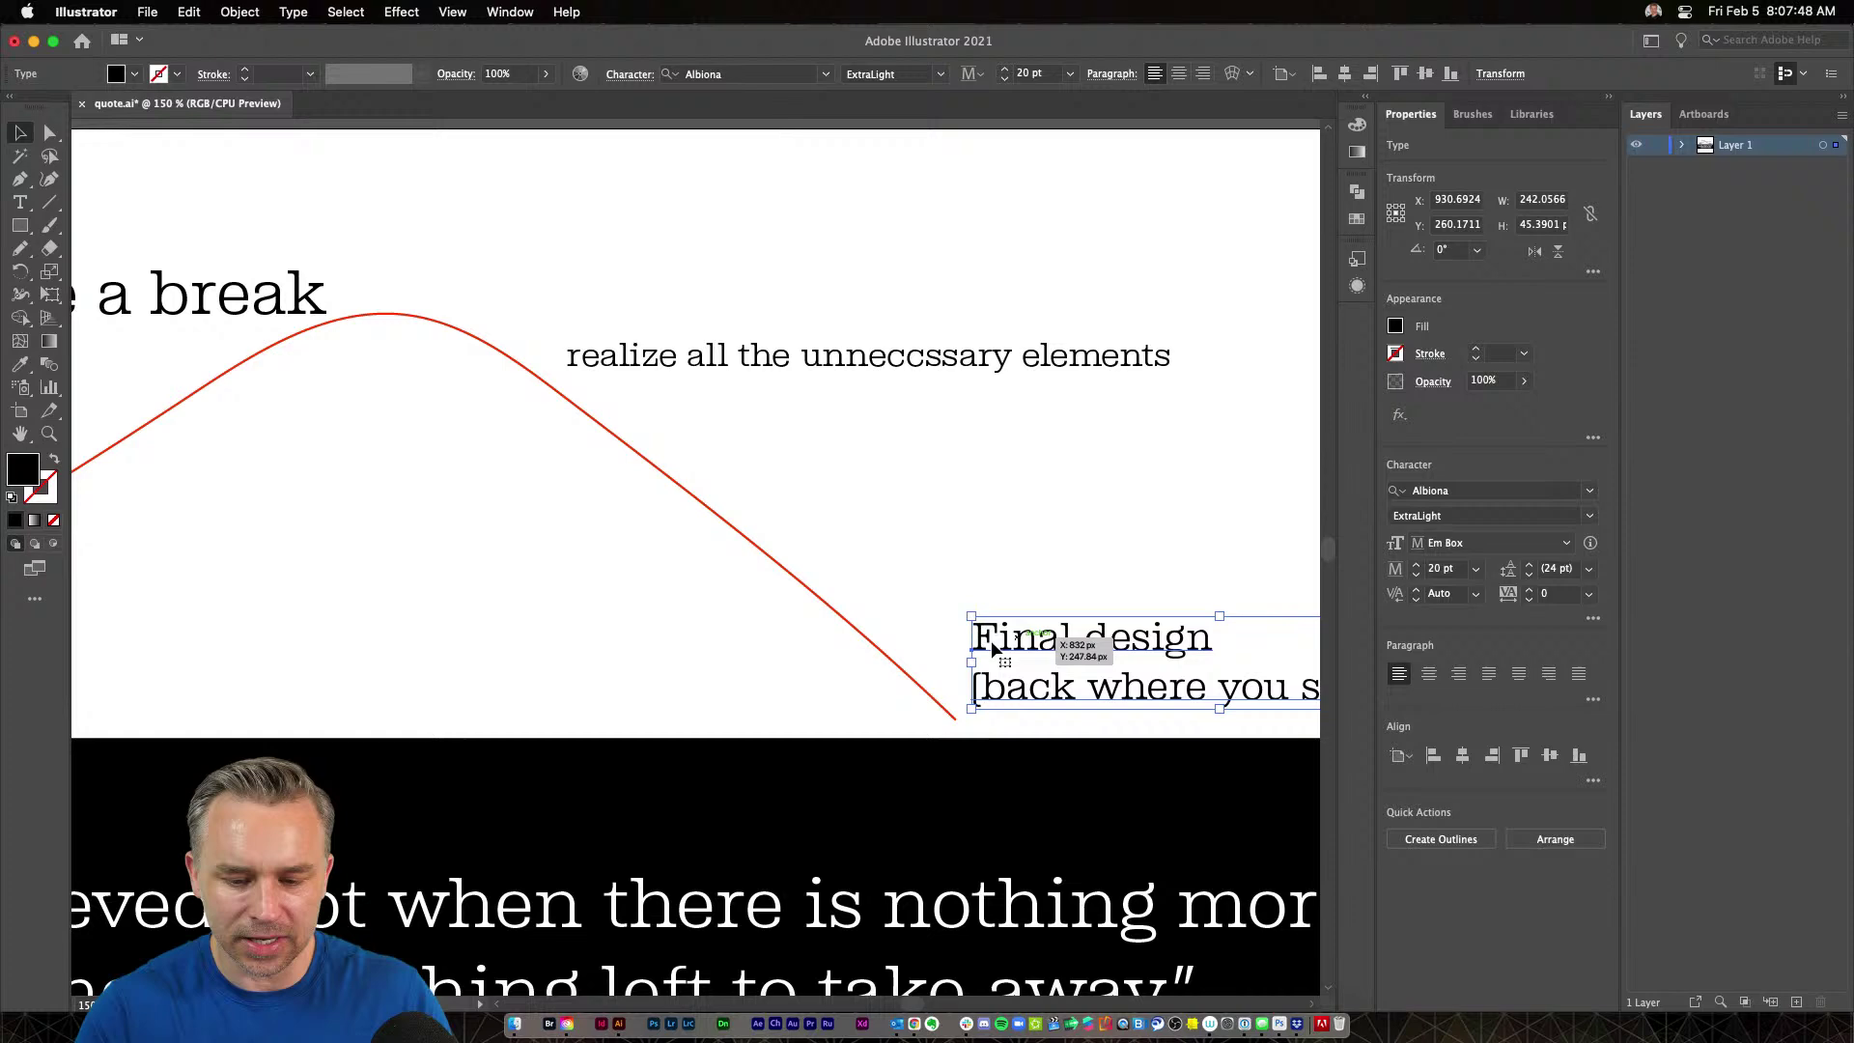
Move the "take a break" label slightly higher above the curve and deselect it
{"action": "left_click", "coordinate": [195, 623]}
{"action": "scroll", "coordinate": [580, 509], "scroll_direction": "left", "scroll_amount": 10}
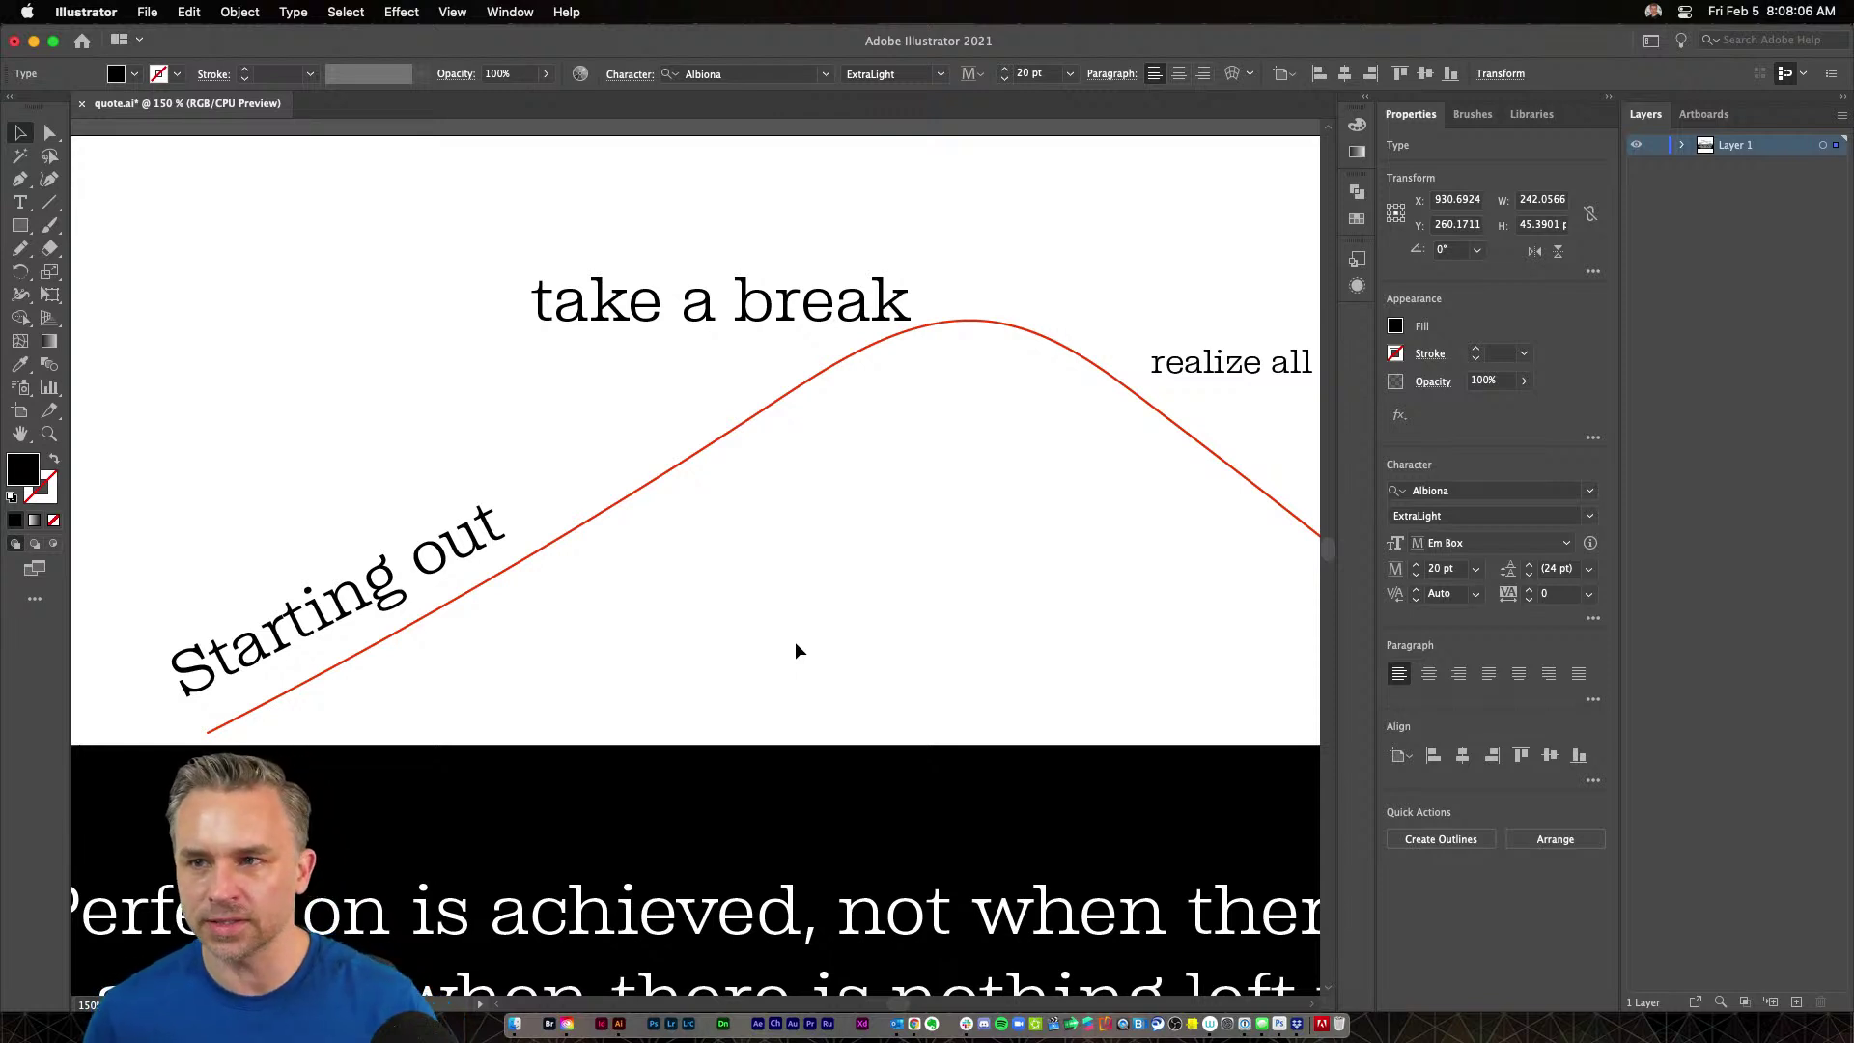
{"action": "left_click_drag", "start_coordinate": [674, 319], "coordinate": [668, 262]}
{"action": "left_click", "coordinate": [726, 307]}
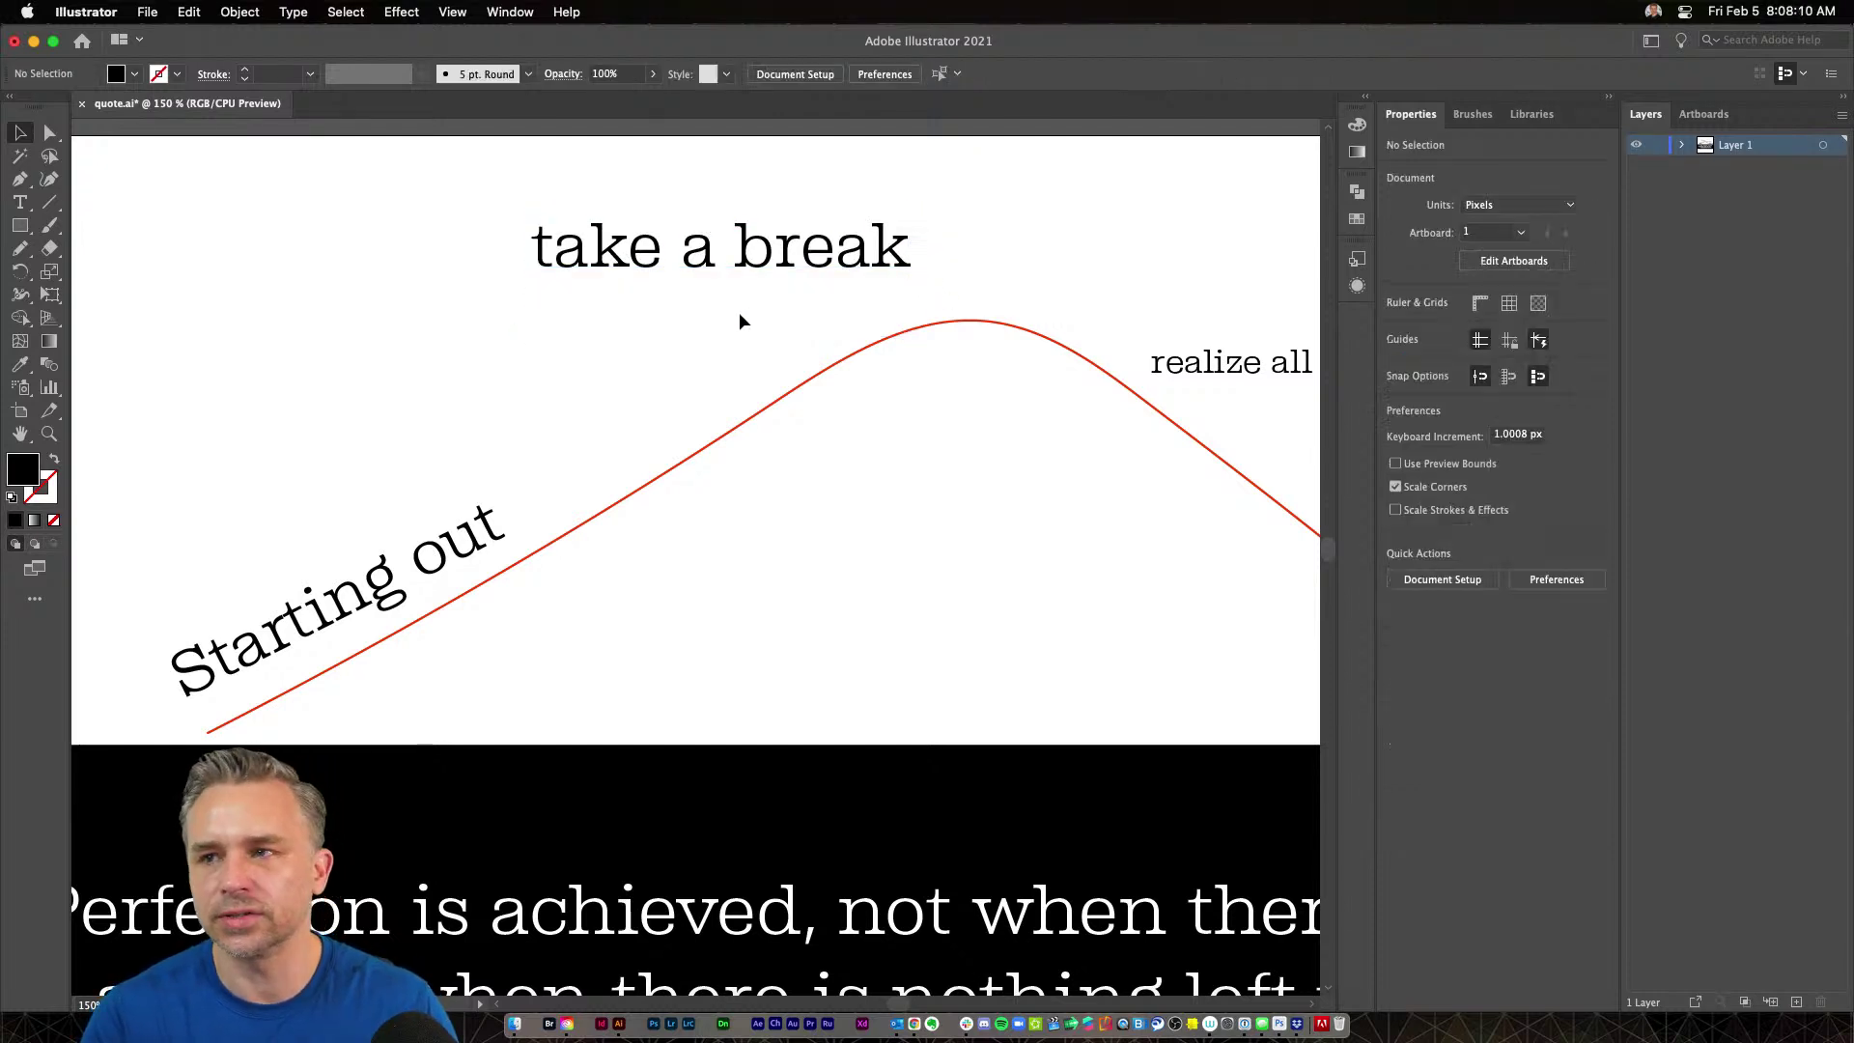
{"action": "left_click_drag", "start_coordinate": [782, 315], "coordinate": [542, 364]}
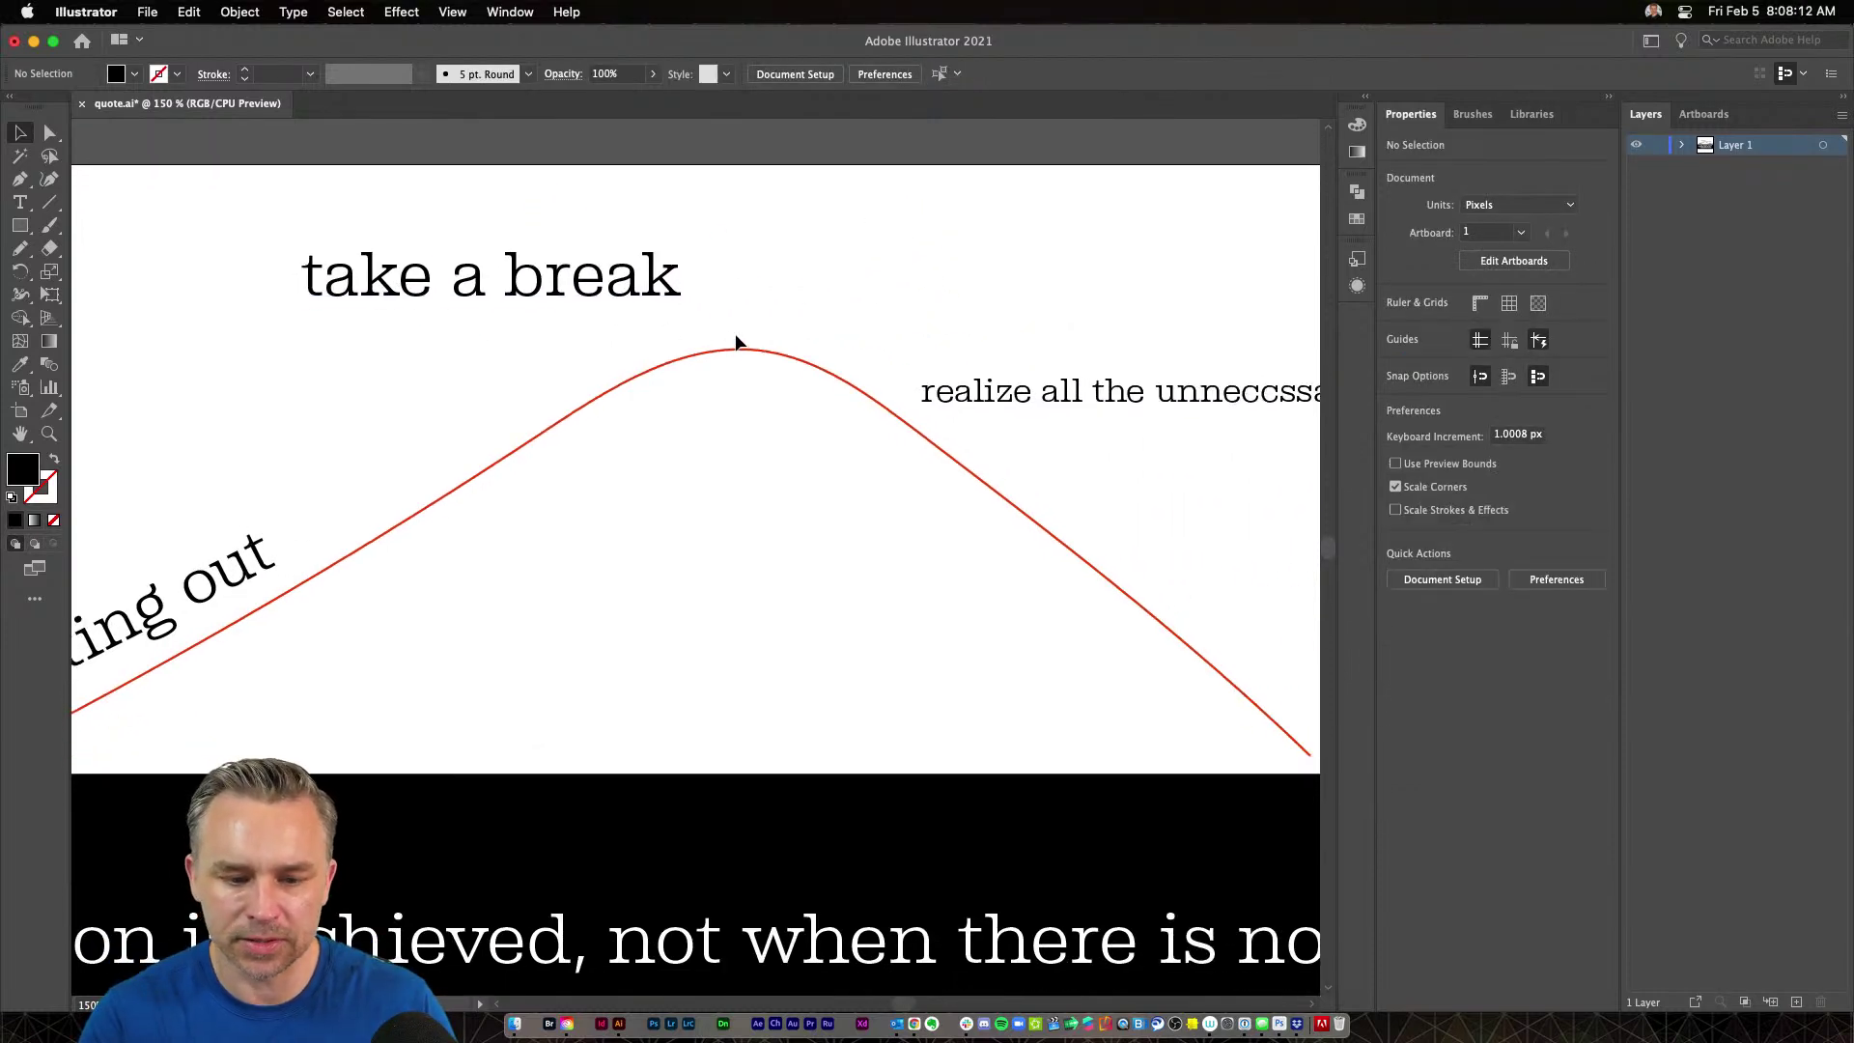
{"action": "left_click_drag", "start_coordinate": [757, 347], "coordinate": [315, 310]}
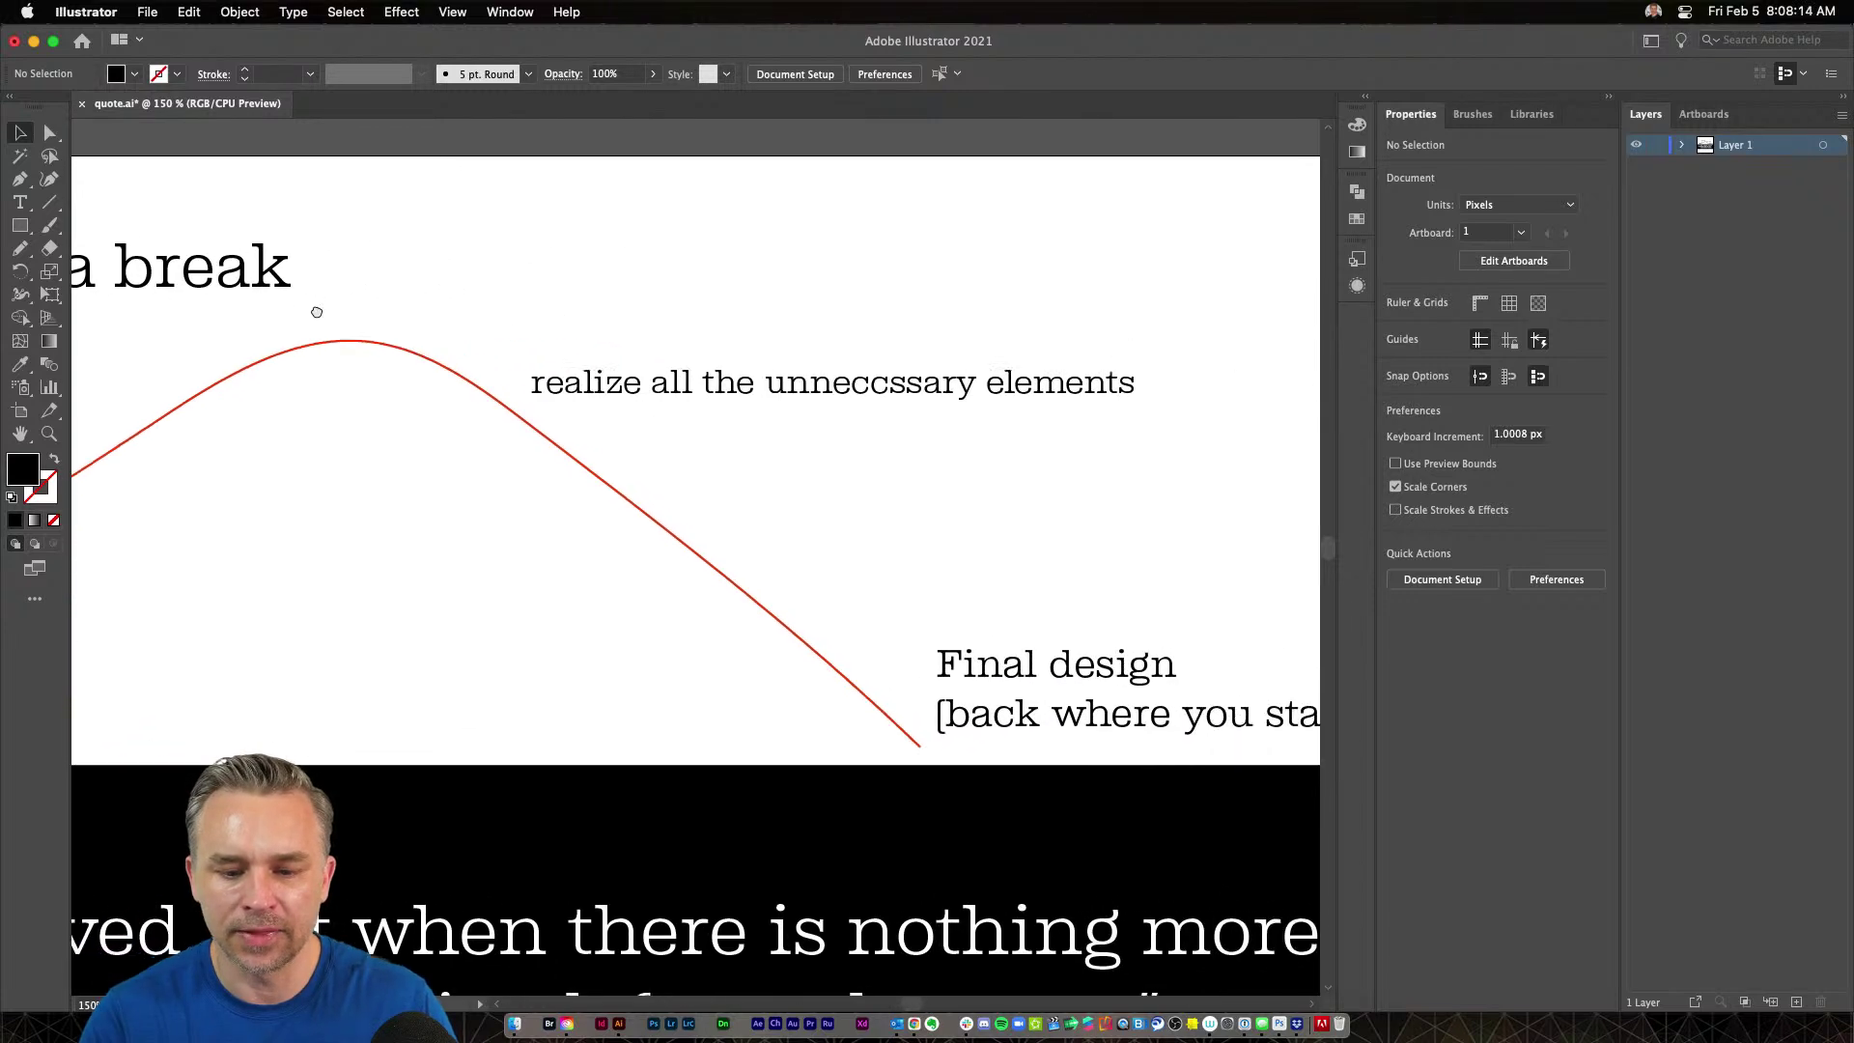